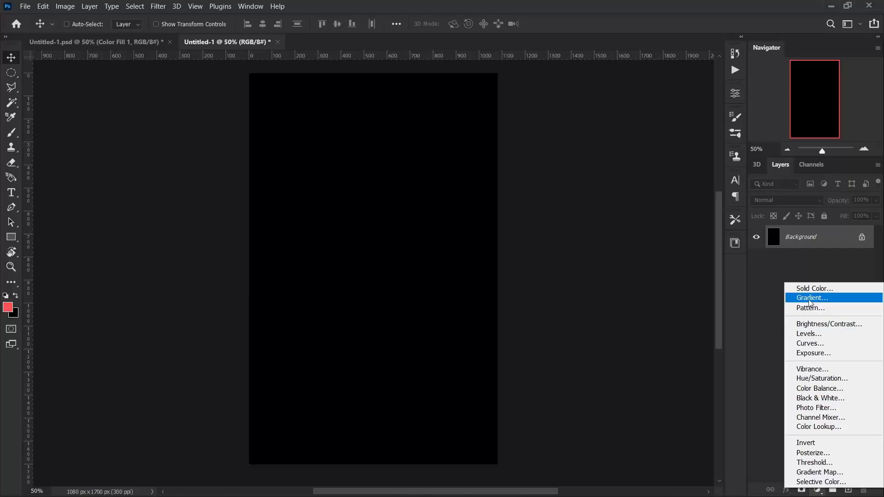
Add a solid colour fill layer in red d63838 over the black background.
left_click(841, 290)
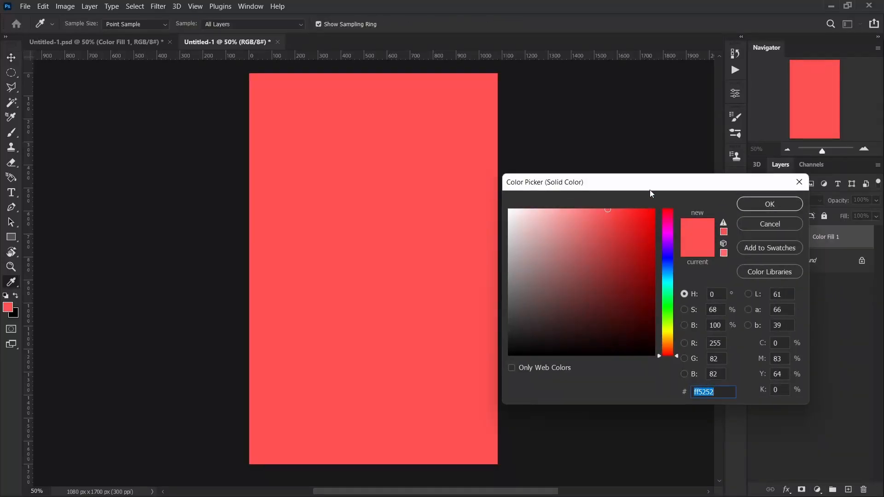
left_click_drag(650, 188, 646, 182)
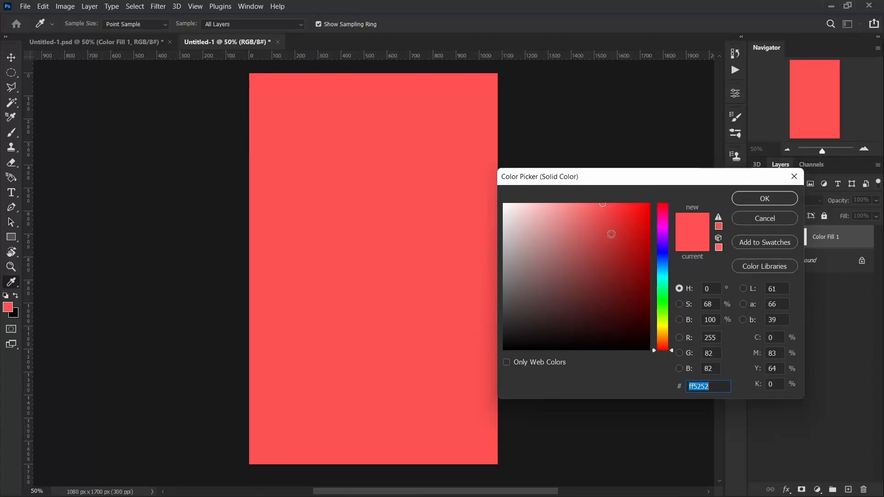
type("d63838")
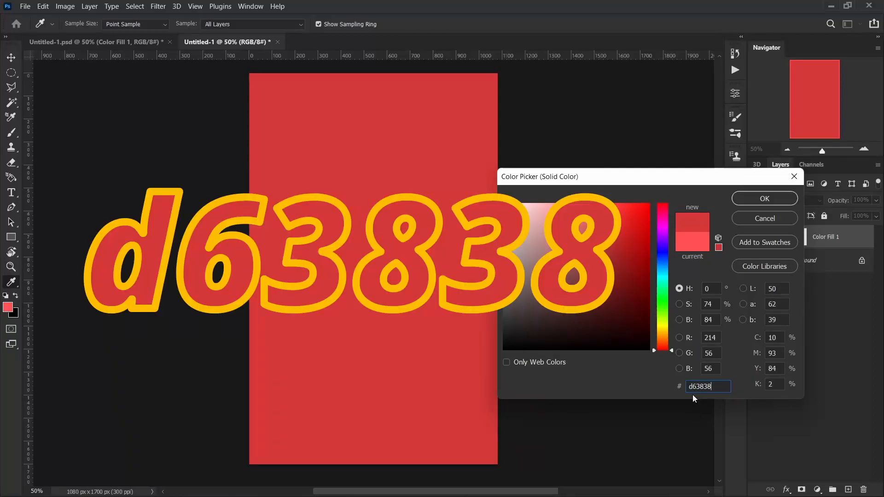
left_click_drag(638, 184, 650, 185)
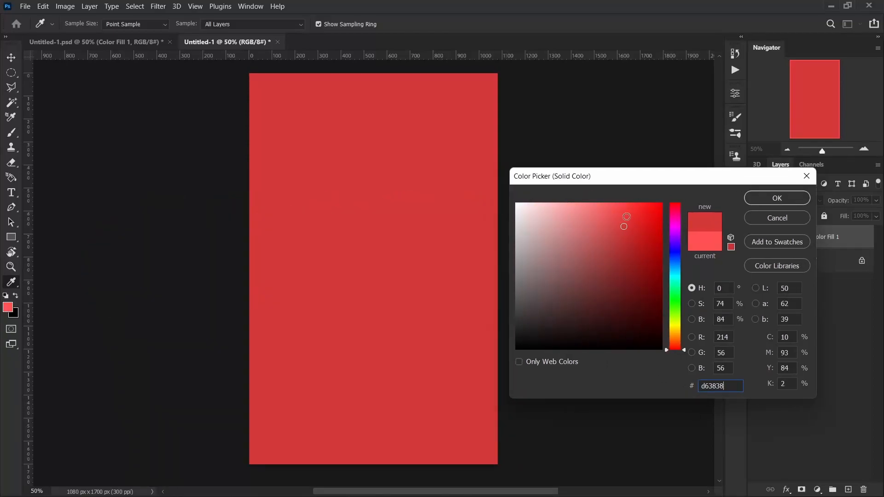
left_click(777, 198)
Rename the red fill layer as Background.
left_click_drag(416, 282, 410, 278)
double_click(819, 236)
type("Background")
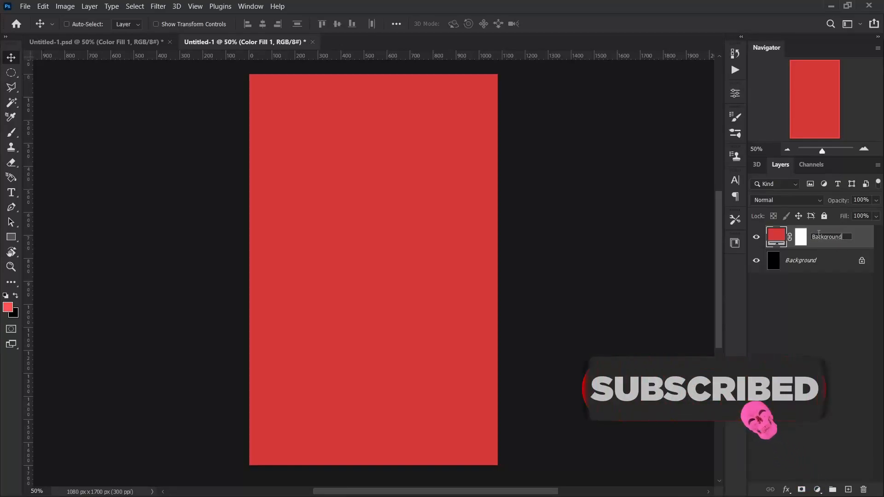
key("Return")
left_click_drag(294, 271, 303, 276)
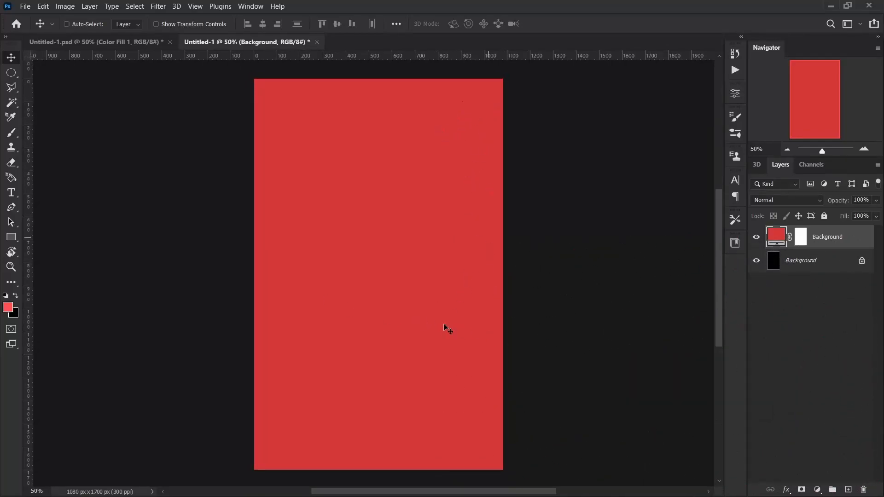
Place The Batman 2022 Poster image from the Assets folder onto the canvas.
mouse_move(365, 496)
mouse_move(423, 483)
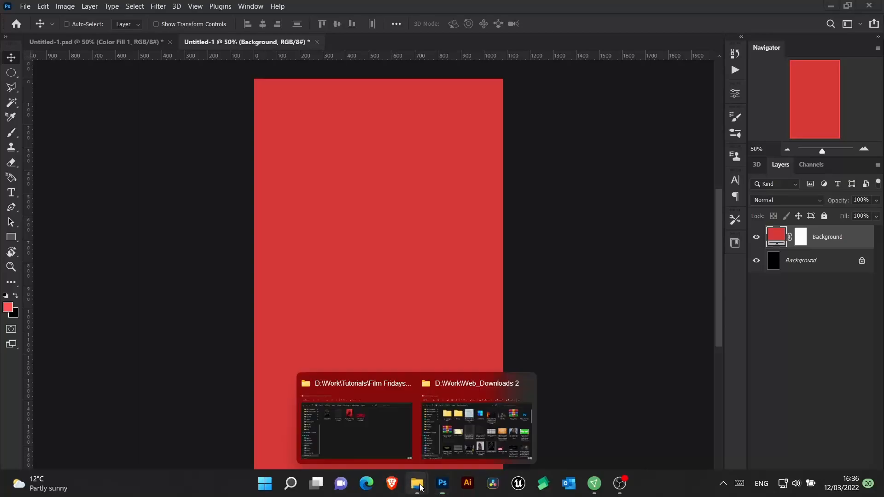
left_click(354, 417)
left_click_drag(429, 84, 532, 85)
left_click_drag(462, 190, 110, 275)
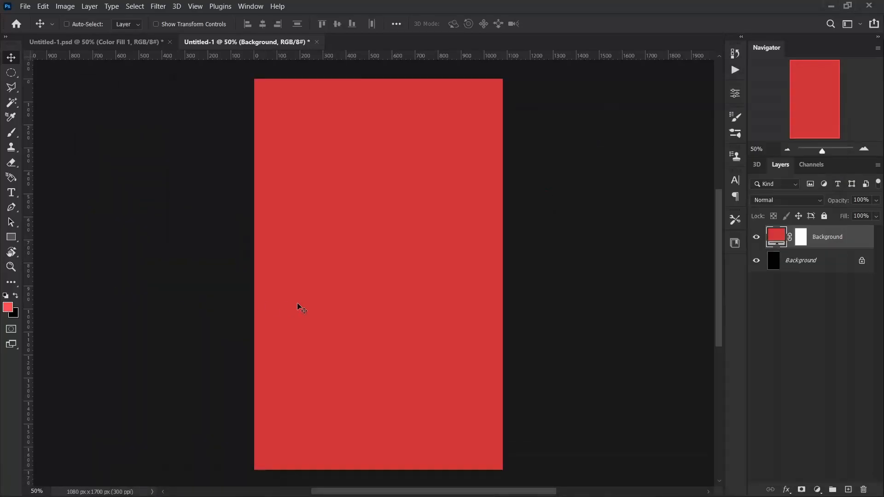
left_click(569, 23)
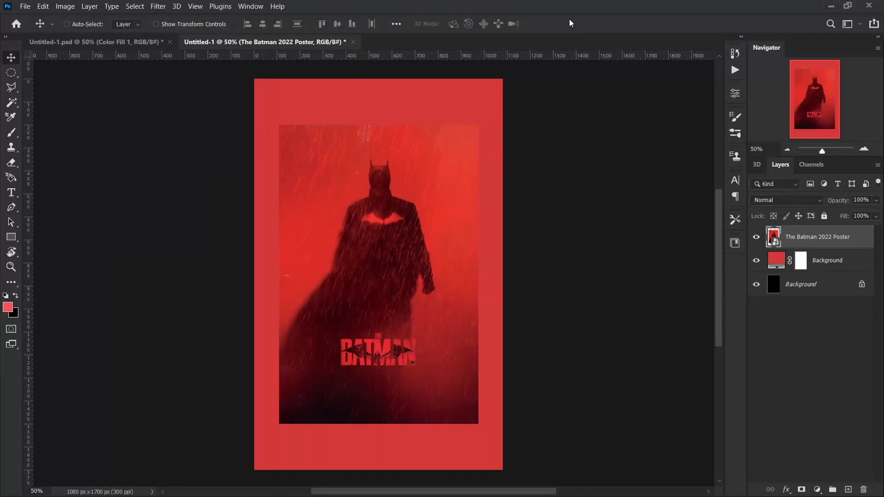
Scale the placed poster up from its centre to about 132.76% so it covers the whole canvas.
key("ctrl+t")
left_click_drag(479, 273, 519, 276)
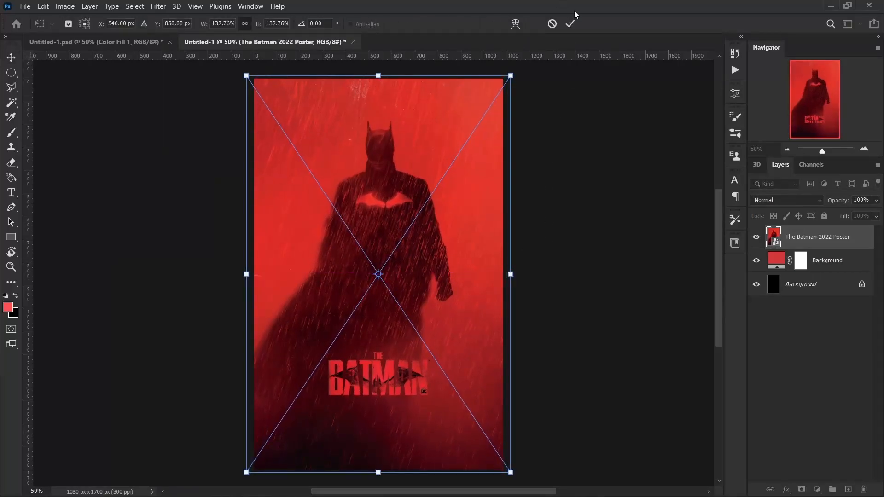
left_click(570, 24)
left_click_drag(412, 169, 404, 167)
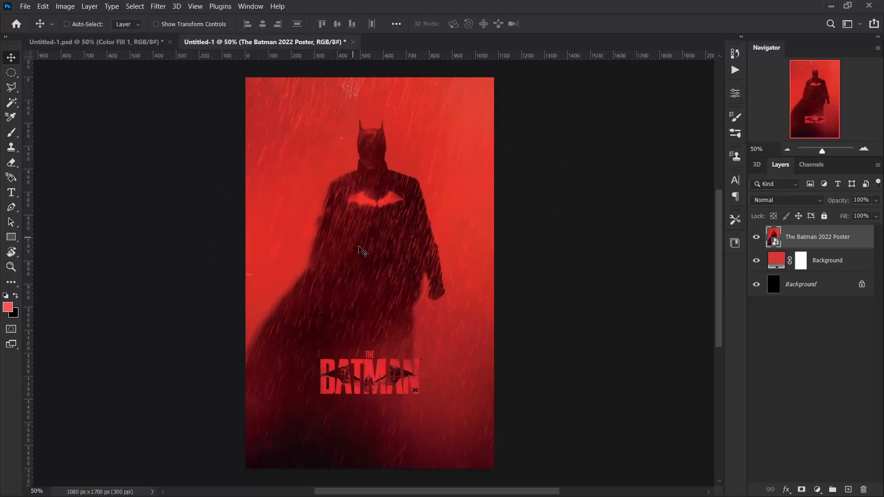
Hide the poster layer and add a new empty layer above the red fill layer for brush work.
left_click_drag(364, 256, 355, 249)
left_click(756, 238)
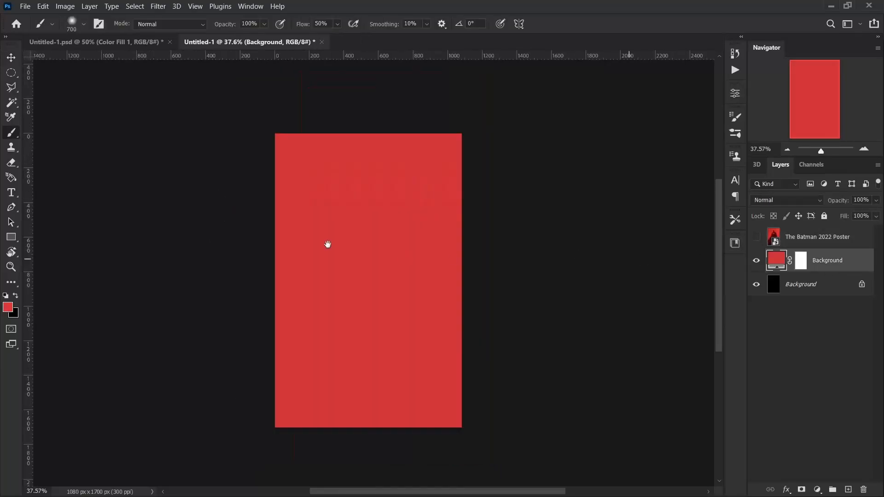
left_click_drag(328, 244, 335, 230)
left_click_drag(420, 248, 419, 251)
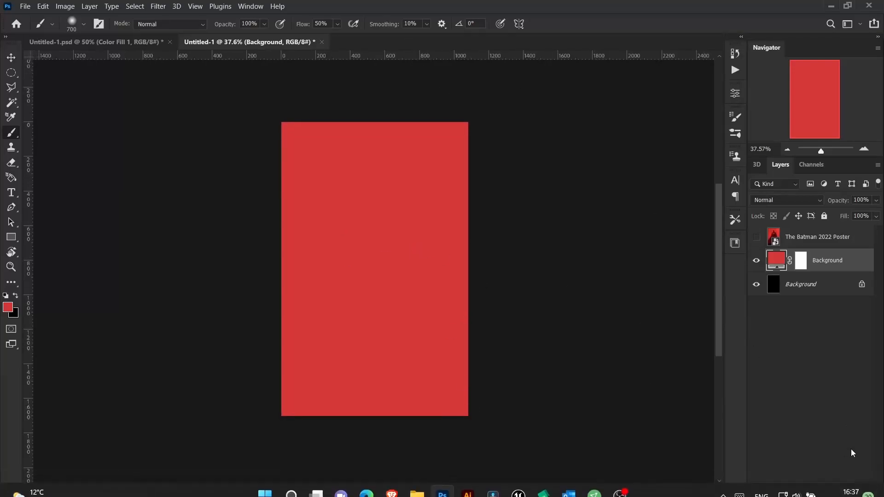
left_click(848, 490)
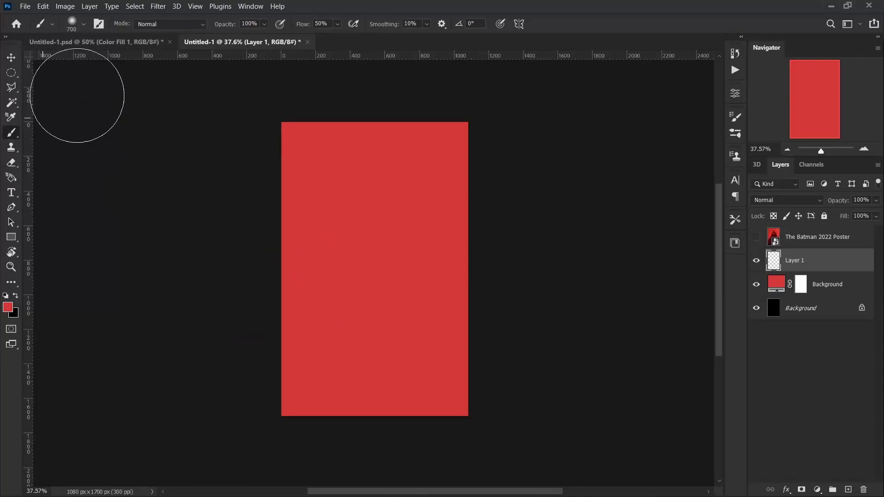
Check the brush's size and hardness, and set the foreground colour to ee0000 for painting.
left_click(84, 25)
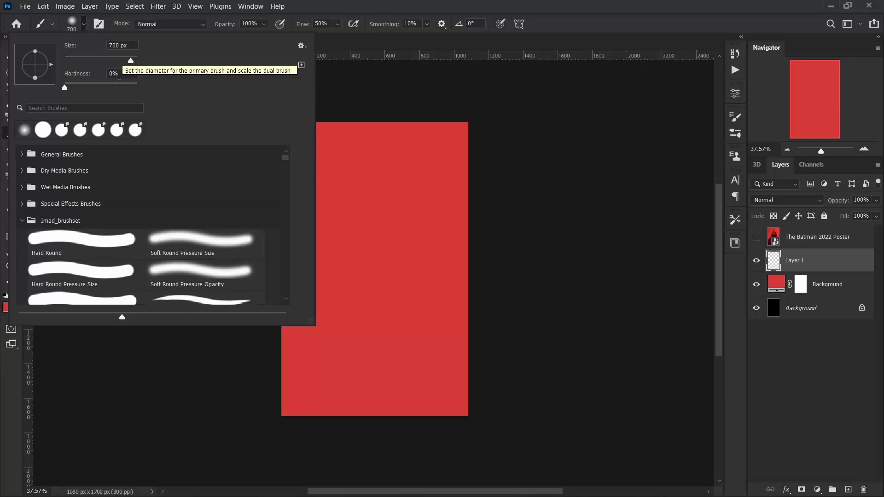
left_click(437, 5)
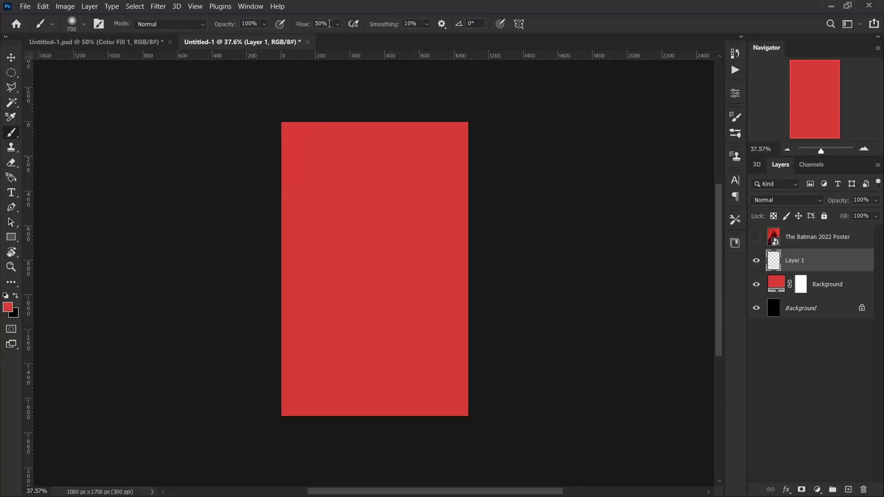
left_click_drag(410, 253, 404, 255)
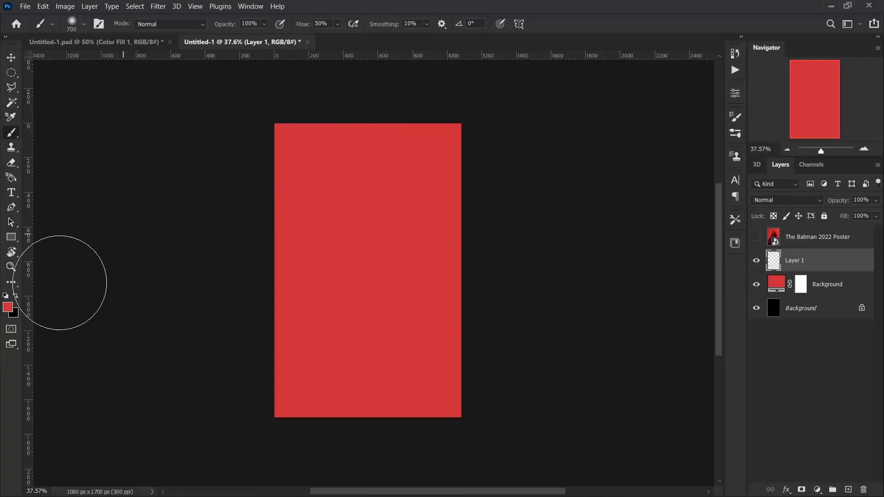
left_click(8, 307)
left_click_drag(650, 206, 671, 213)
type("ee0000")
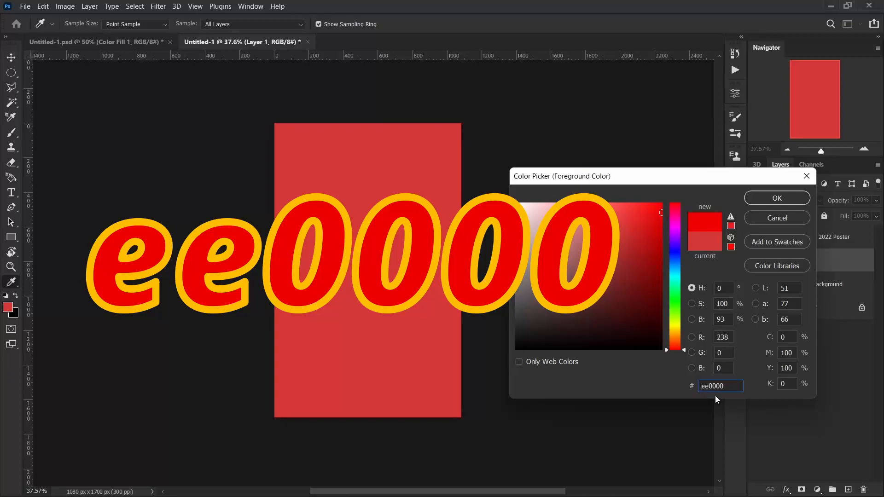
left_click(773, 201)
key("b")
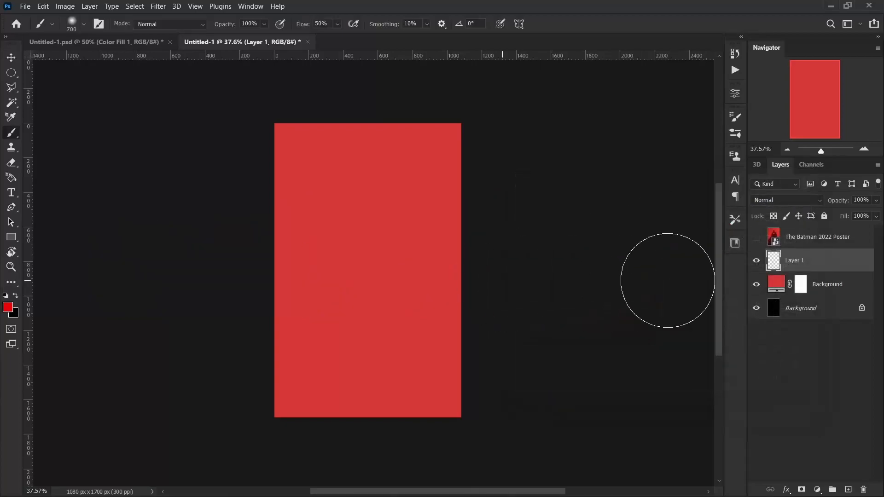
Set Layer 1's blend mode to Soft Light and paint bright red around the canvas edges with the soft 700 px brush.
left_click(784, 201)
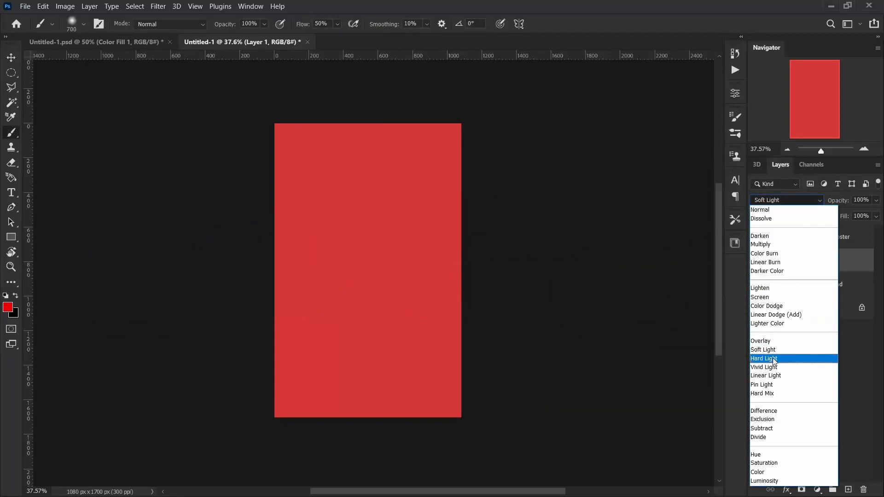
left_click(776, 352)
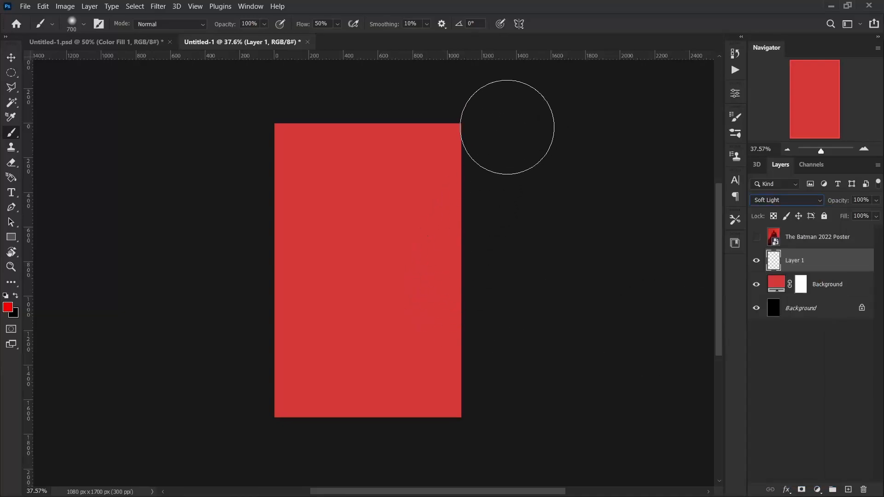
left_click_drag(479, 270, 465, 453)
mouse_move(487, 124)
left_mouse_down()
mouse_move(472, 165)
mouse_move(466, 318)
mouse_move(434, 428)
left_mouse_up()
mouse_move(247, 277)
left_mouse_down()
mouse_move(270, 364)
mouse_move(301, 419)
mouse_move(357, 436)
mouse_move(527, 432)
left_mouse_up()
mouse_move(540, 97)
left_mouse_down()
mouse_move(468, 89)
mouse_move(339, 100)
mouse_move(248, 129)
mouse_move(177, 221)
left_mouse_up()
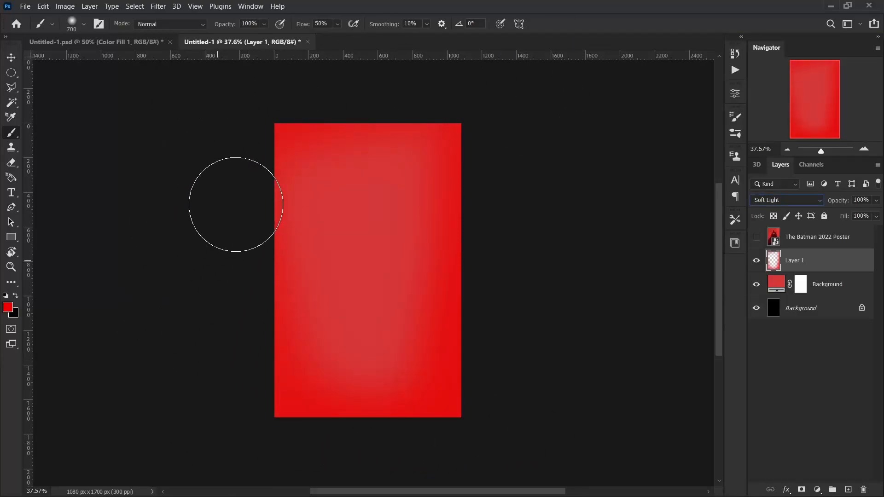
Toggle Layer 1's visibility off and on to compare the background with and without the painted edges.
left_click_drag(314, 222, 290, 228)
scroll(290, 228, "up", 2)
left_click_drag(269, 276, 269, 256)
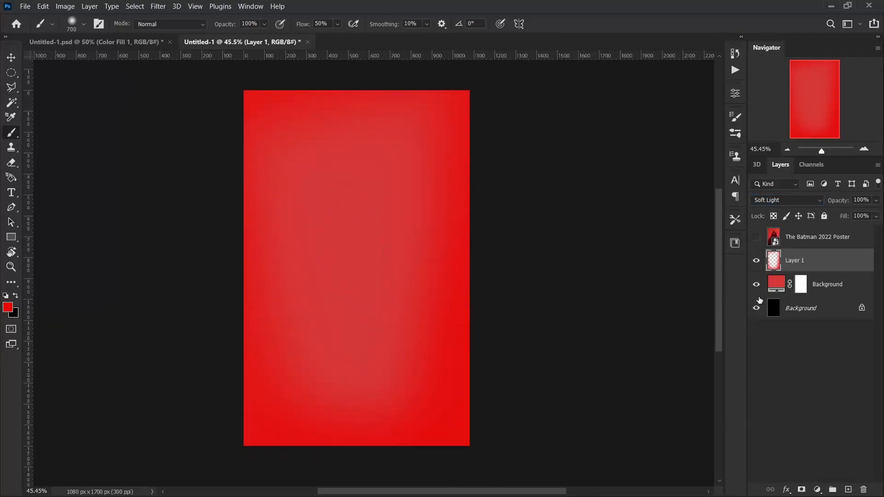
left_click(755, 261)
left_click(755, 261)
left_click(756, 261)
left_click(755, 261)
key("v")
left_click_drag(328, 282, 376, 287)
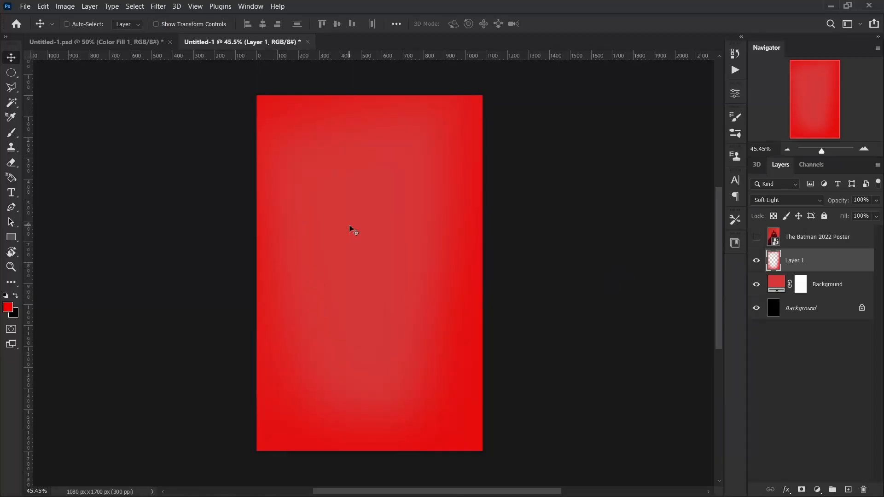
Show and hide the reference poster layer to compare it with the painted background, leaving the poster hidden.
left_click_drag(368, 287, 366, 286)
left_click_drag(288, 317, 302, 325)
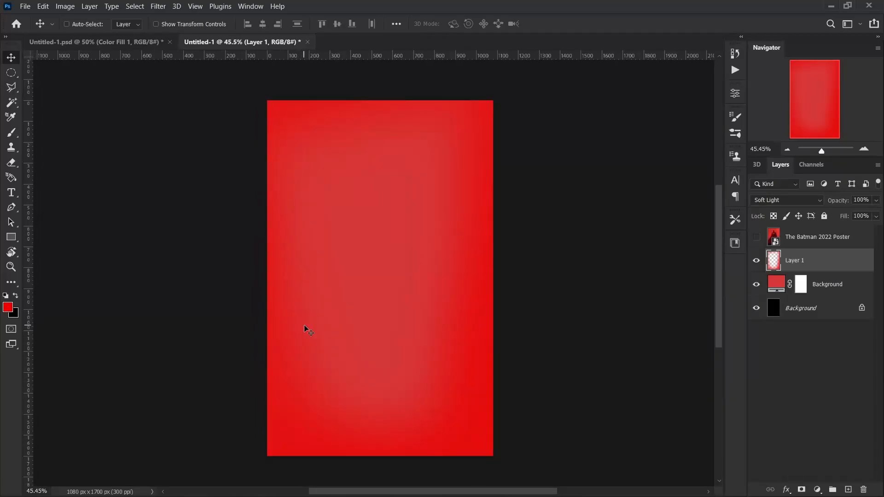
left_click(756, 237)
left_click(756, 238)
left_click(756, 237)
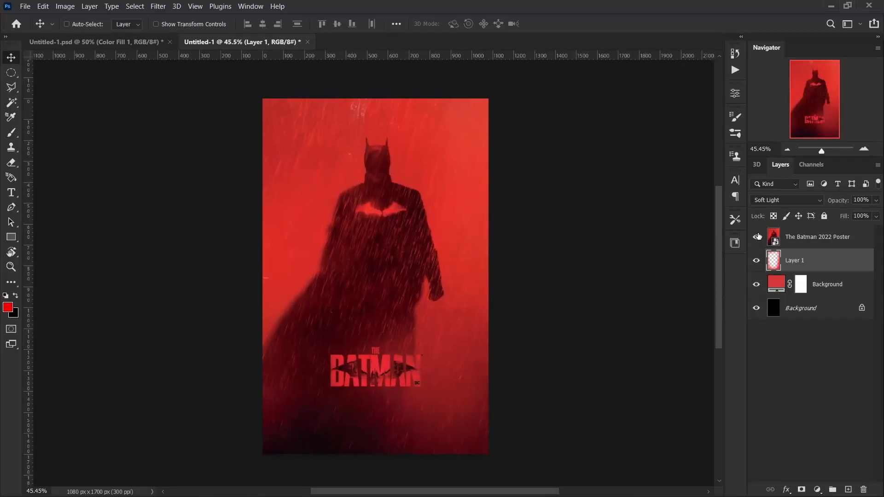
left_click(756, 237)
left_click_drag(374, 239, 377, 242)
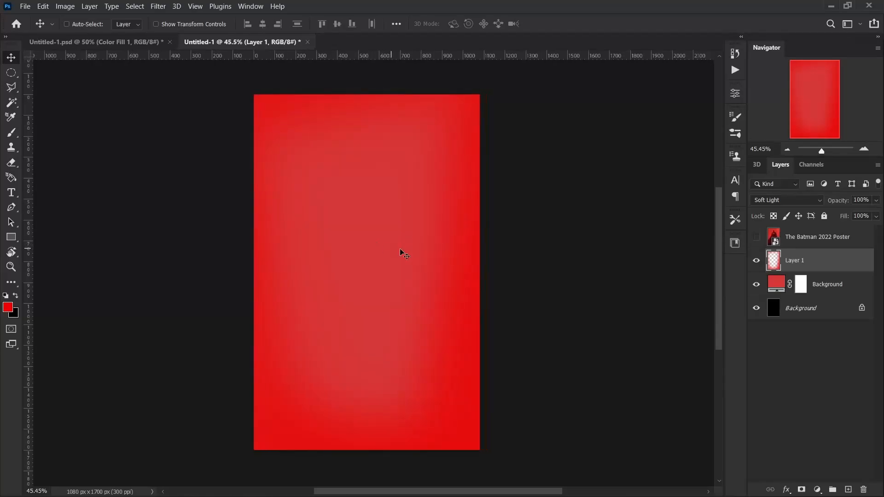
Place the Batfleck PNG image from the Assets folder onto the canvas above Layer 1.
mouse_move(424, 483)
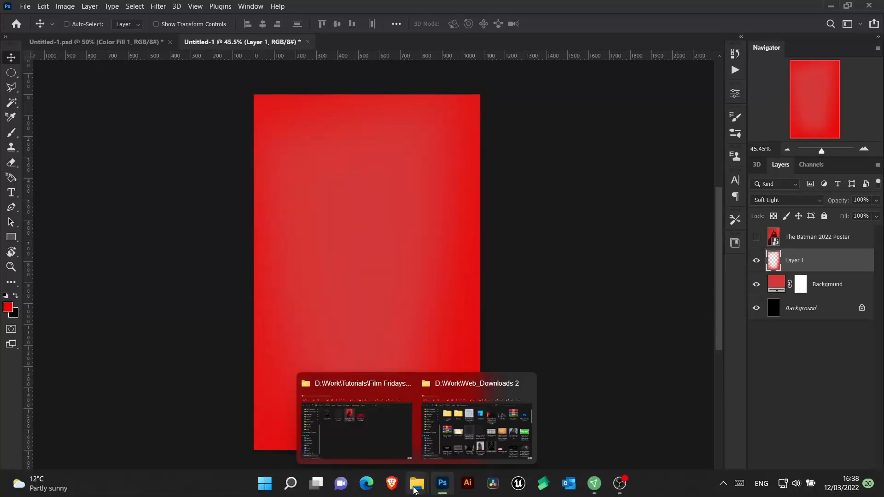
left_click(383, 458)
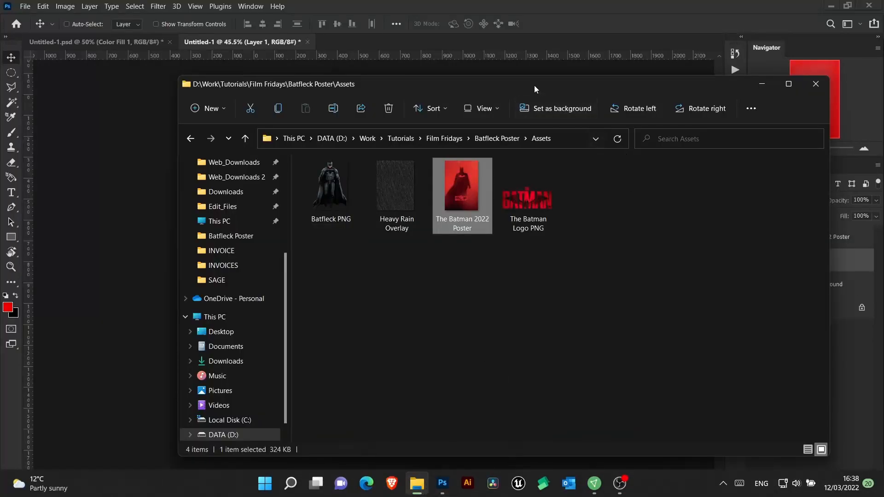
left_click_drag(533, 84, 553, 79)
left_click_drag(349, 189, 131, 299)
left_click(573, 26)
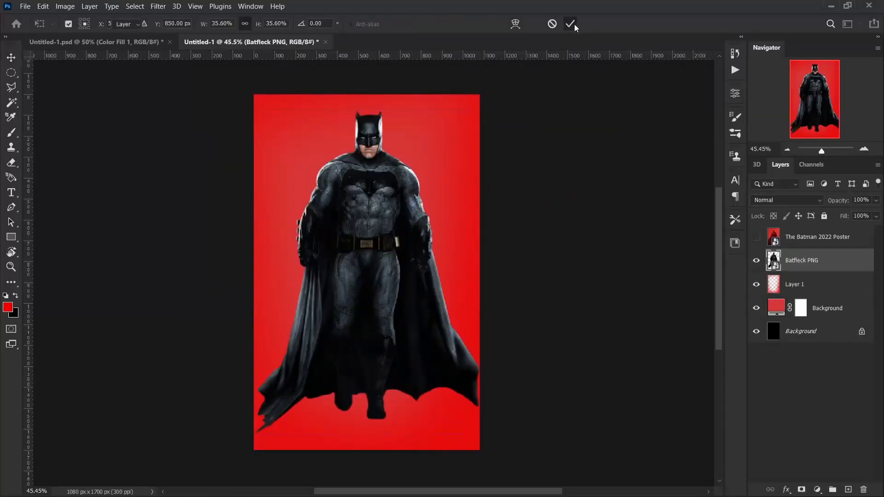
Scale the Batfleck figure down to about 27.63%, keeping it horizontally centred and slightly below the canvas middle.
key("ctrl+t")
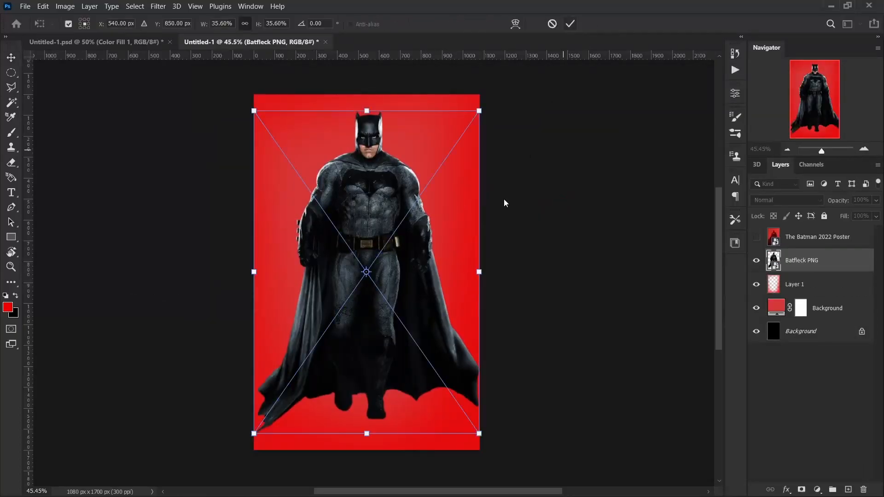
left_click_drag(479, 272, 463, 283)
left_click_drag(416, 303, 416, 309)
left_click_drag(466, 280, 413, 285)
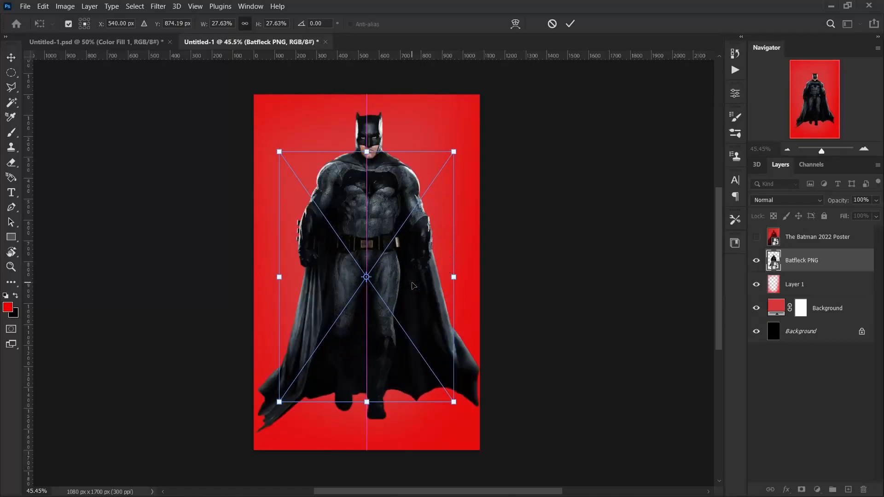
key("Return")
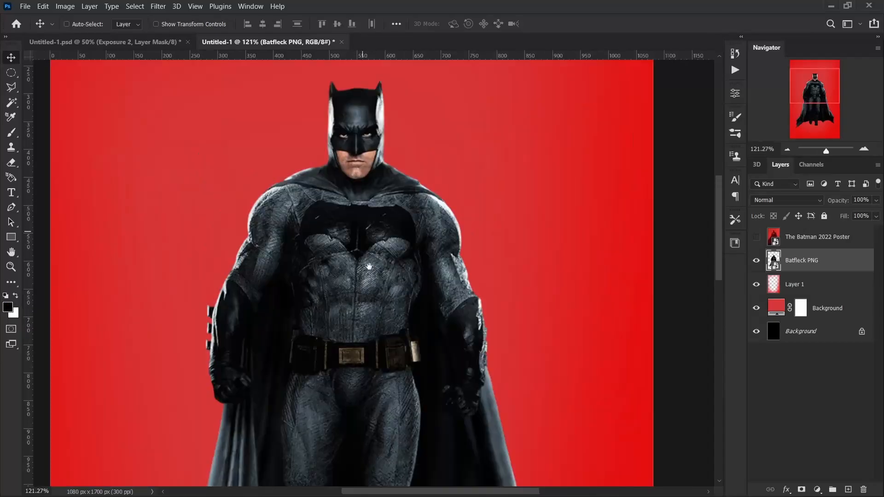
Examine the Batfleck figure's head, chest and shoulders up close.
scroll(363, 245, "up", 10)
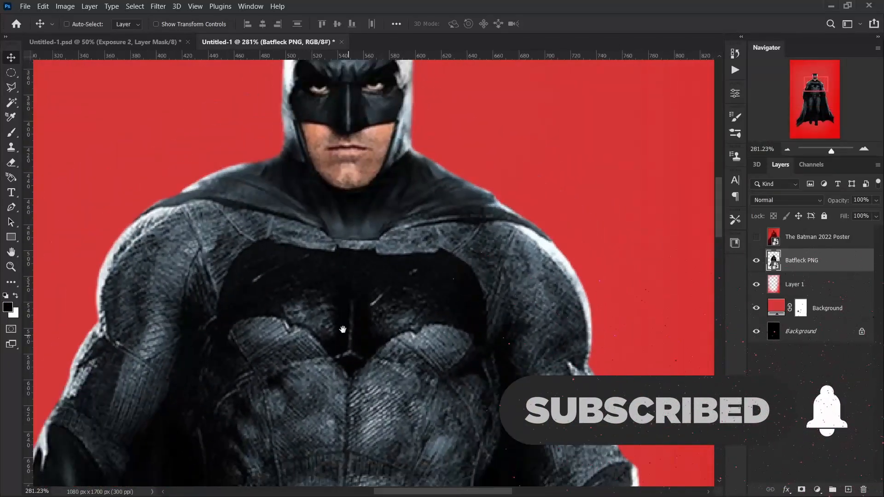
left_click_drag(342, 330, 353, 353)
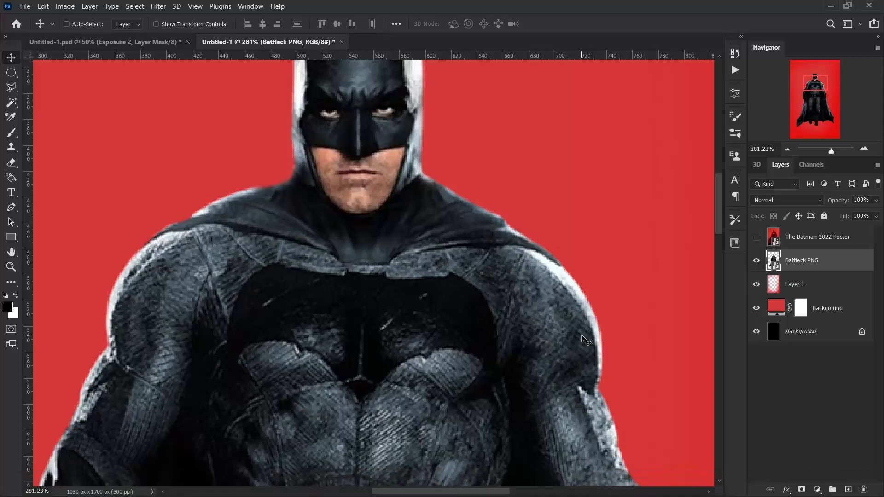
Start a Pen path along the lower right edge of the chest bat emblem, from its central point to the right wing tip.
key("p")
scroll(483, 354, "up", 3)
scroll(382, 327, "up", 3)
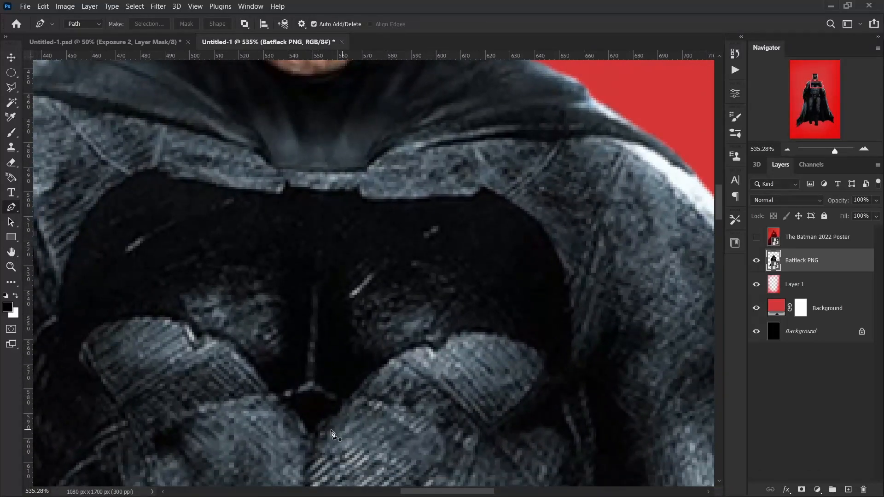
left_click(310, 436)
left_click_drag(436, 352, 458, 385)
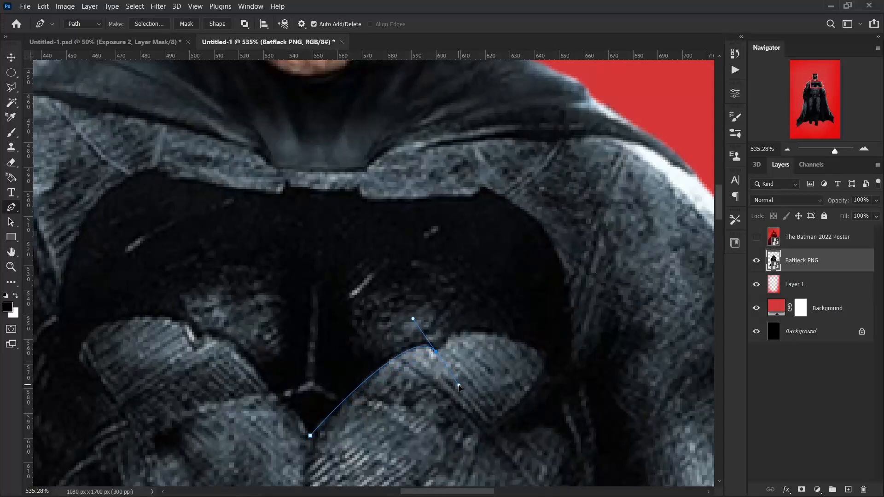
left_click(436, 352, "alt")
left_click_drag(512, 340, 562, 368)
key("ctrl+z")
left_click_drag(470, 332, 492, 336)
left_click_drag(564, 385, 578, 436)
left_click(564, 386, "alt")
Continue the path up the bat emblem's right side and along its notched upper edge to the upper left corner.
left_click_drag(483, 186, 355, 146)
left_click(482, 186, "alt")
left_click(460, 196)
left_click(369, 198)
left_click(359, 184)
left_click_drag(325, 191, 297, 191)
left_click(293, 186)
left_click(287, 180)
left_click(275, 194)
left_click_drag(157, 170, 136, 152)
left_click(158, 170, "alt")
Trace the bat emblem's left side and lower left edge, closing the path at the central point and refining its curves.
left_click_drag(72, 359, 106, 464)
left_click_drag(72, 286, 139, 342)
left_click_drag(102, 165, 112, 205)
left_click(139, 341, "alt")
left_click_drag(200, 295, 278, 264)
left_click(271, 312, "alt")
scroll(276, 322, "down", 4)
left_click_drag(332, 297, 381, 384)
left_click_drag(272, 285, 306, 331)
left_click_drag(372, 255, 380, 287)
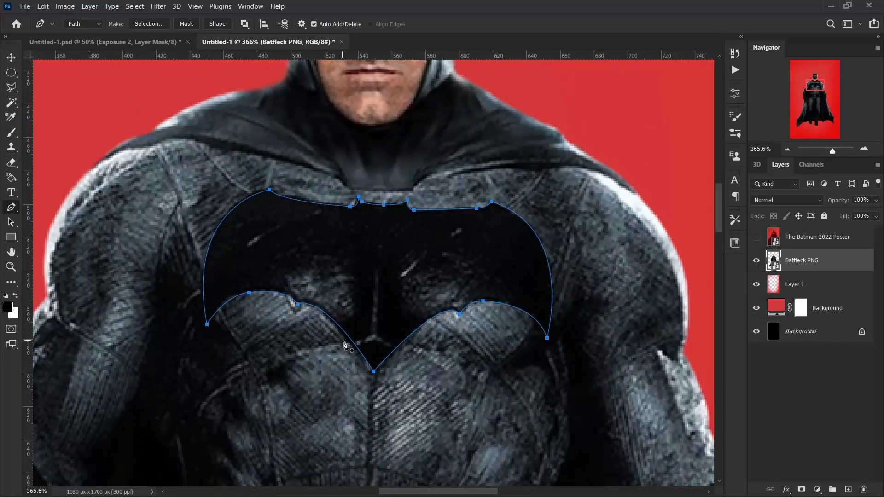
left_click(489, 300)
Turn the bat emblem path into a selection and copy it from Batfleck PNG onto a new layer.
key("ctrl+Return")
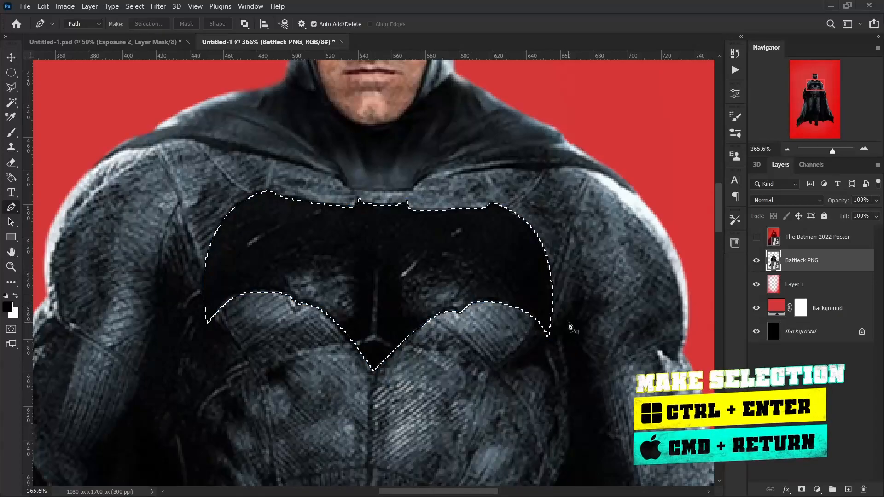
left_click_drag(379, 322, 388, 338)
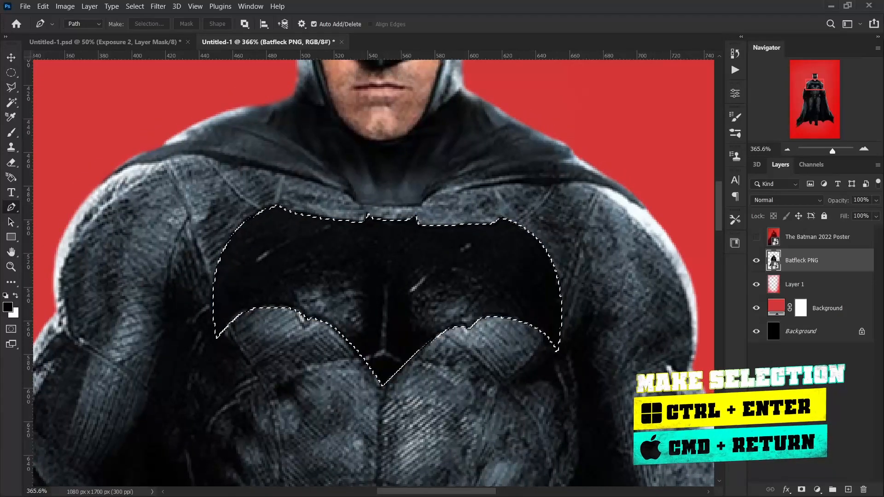
key("ctrl+j")
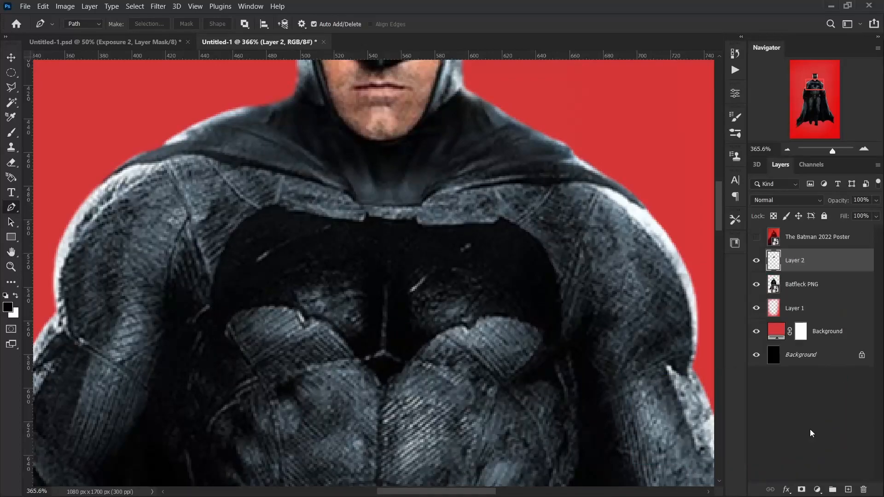
Rename the copied emblem layer to Bat Symbol and convert it to a smart object.
double_click(787, 260)
type("ol")
key("Return")
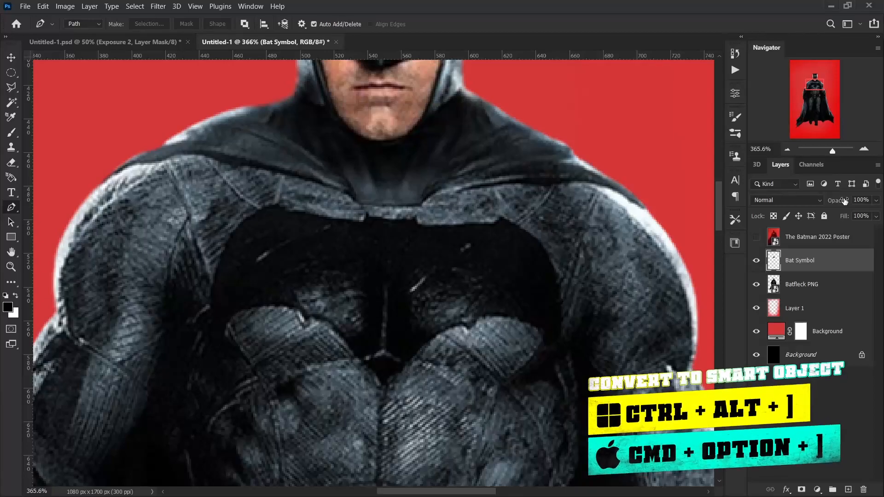
key("ctrl+alt+]")
Hide the Bat Symbol layer and select the Batfleck PNG layer.
left_click_drag(523, 300, 497, 292)
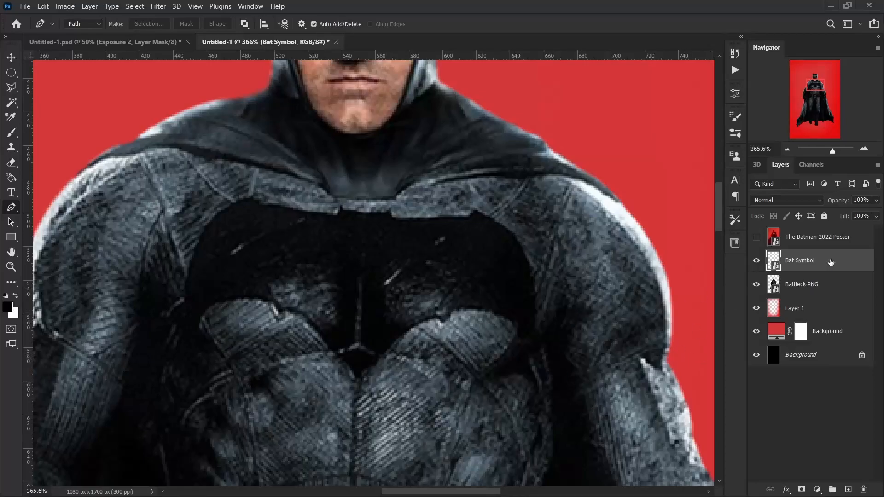
left_click_drag(511, 280, 514, 295)
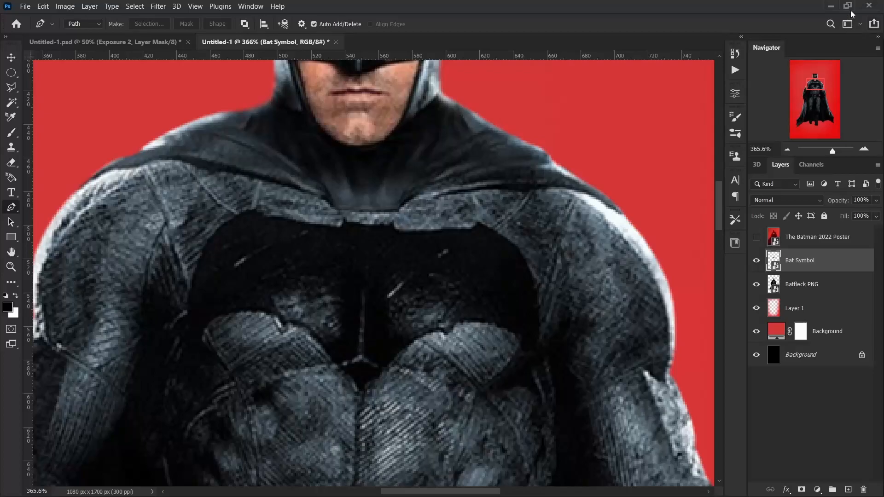
left_click_drag(335, 294, 340, 316)
scroll(344, 306, "down", 6)
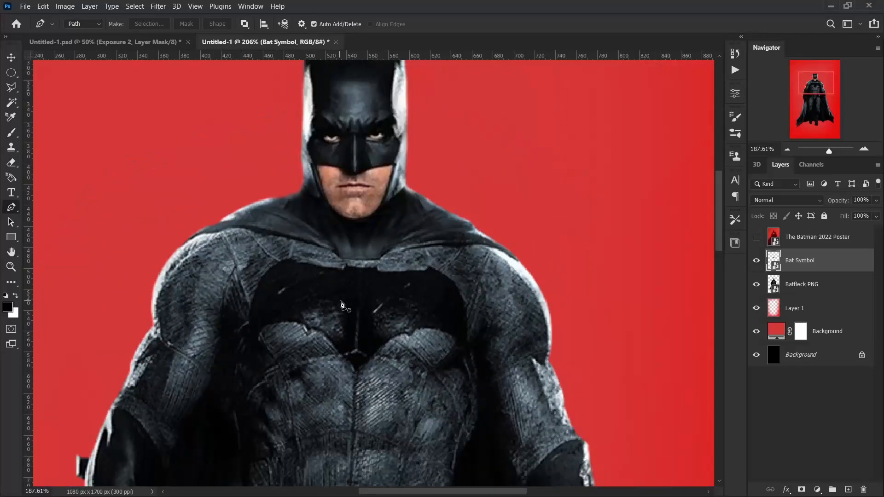
scroll(344, 306, "up", 4)
scroll(344, 241, "up", 2)
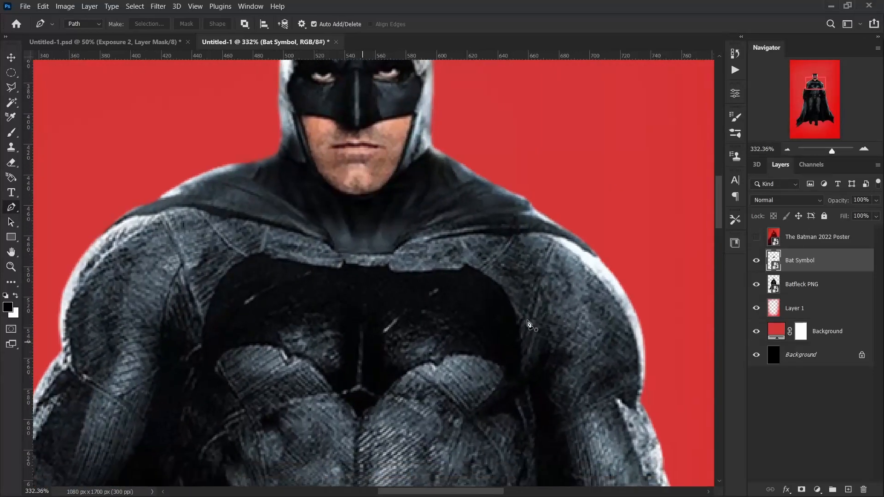
left_click(755, 260)
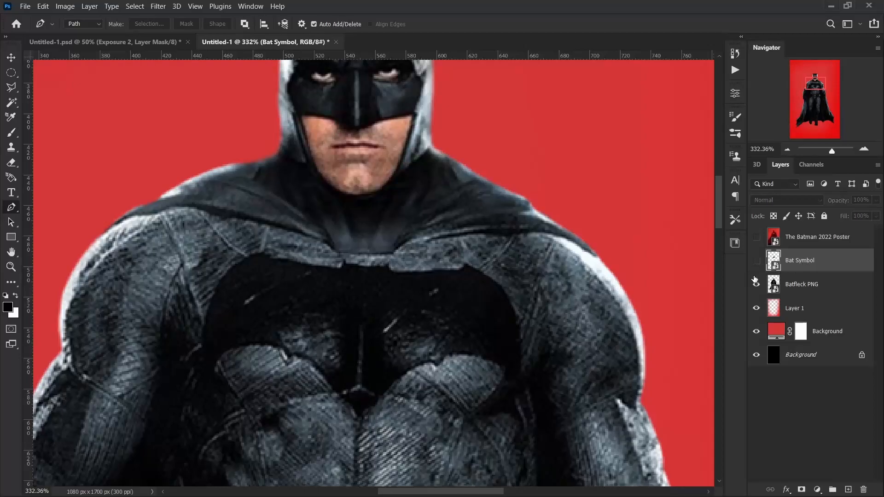
left_click(848, 291)
left_click_drag(548, 288, 539, 284)
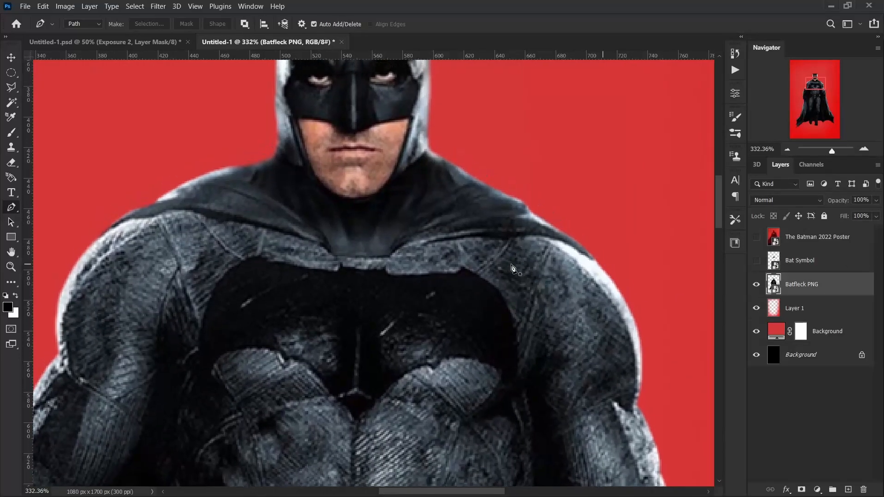
left_click_drag(479, 260, 491, 290)
scroll(492, 290, "down", 15)
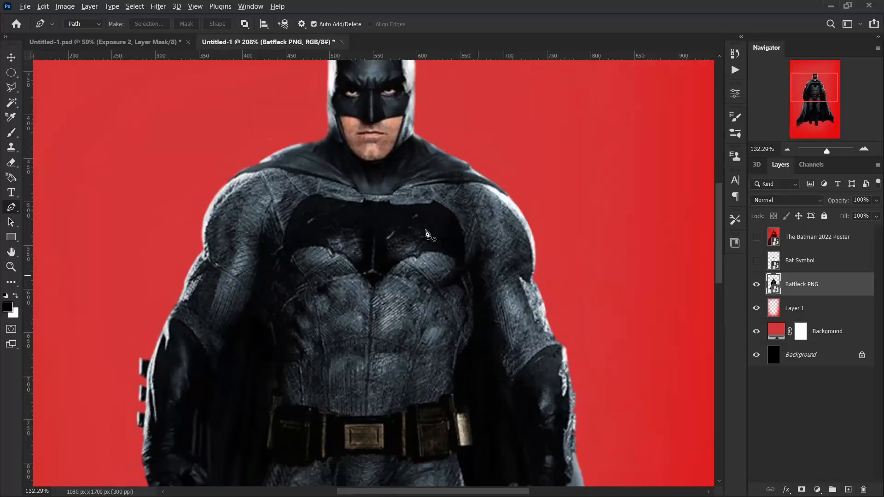
scroll(437, 276, "up", 10)
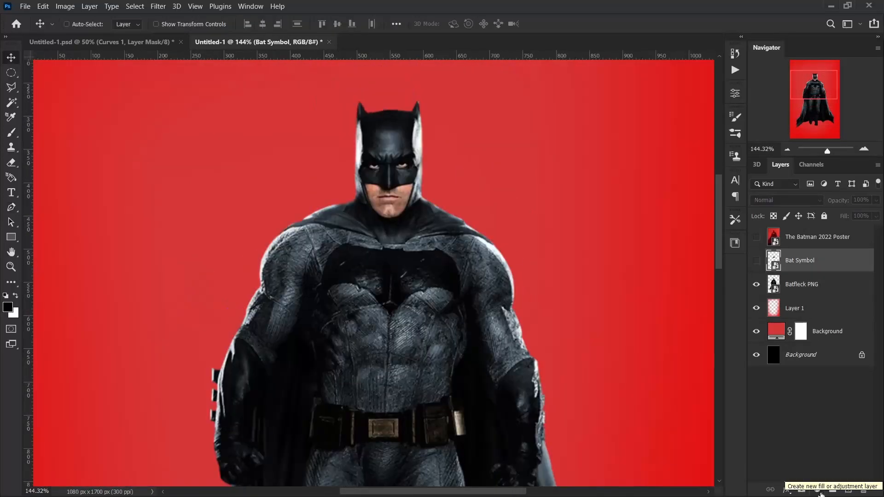
Add an Exposure adjustment below Bat Symbol, clipped to the Batfleck PNG layer, with Exposure set to -1.45.
left_click(818, 490)
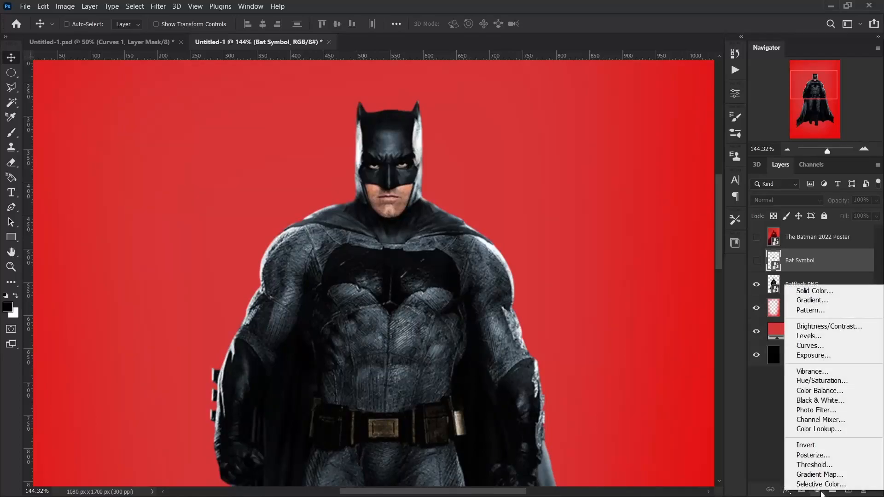
left_click(813, 355)
left_click_drag(867, 267, 810, 296)
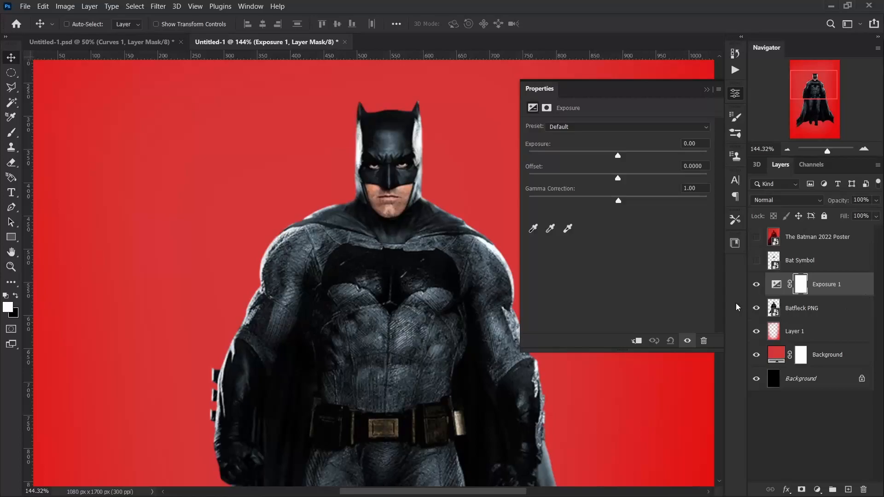
left_click(636, 342)
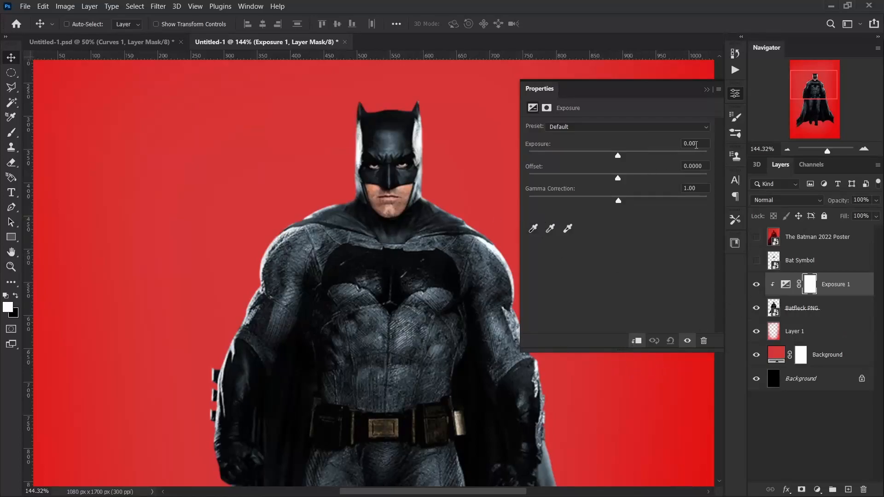
left_click_drag(617, 156, 598, 153)
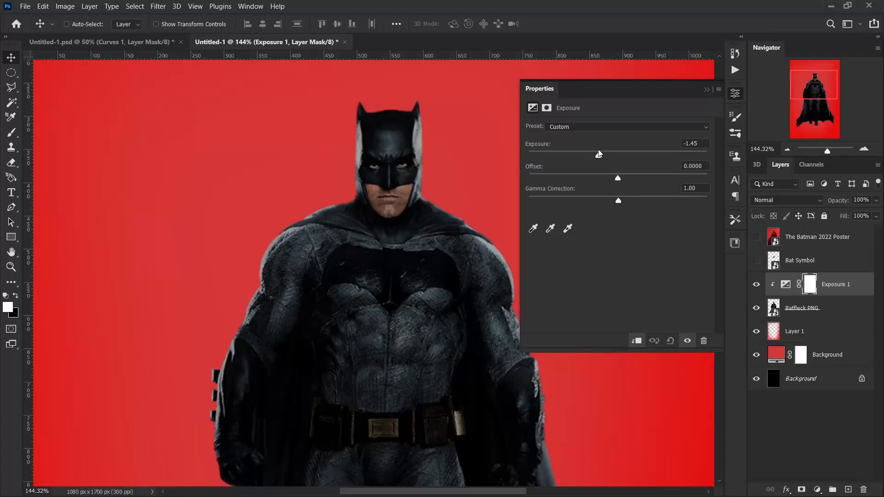
left_click(709, 90)
Add a Hue/Saturation adjustment clipped to the Batfleck figure, with Saturation -70 and Lightness -40.
scroll(455, 219, "right", 1)
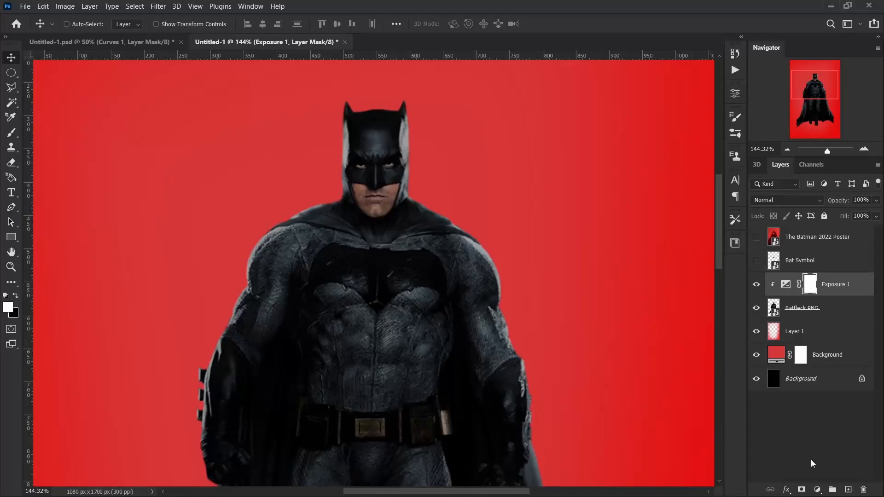
left_click(816, 489)
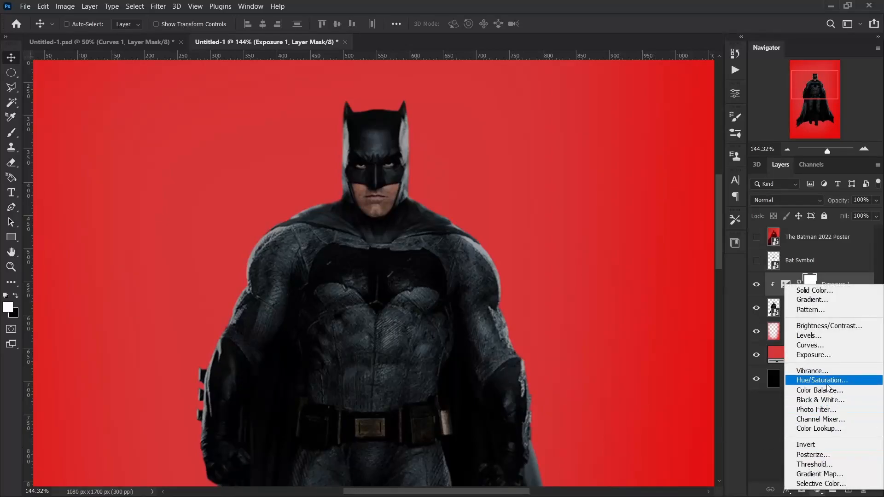
left_click(822, 380)
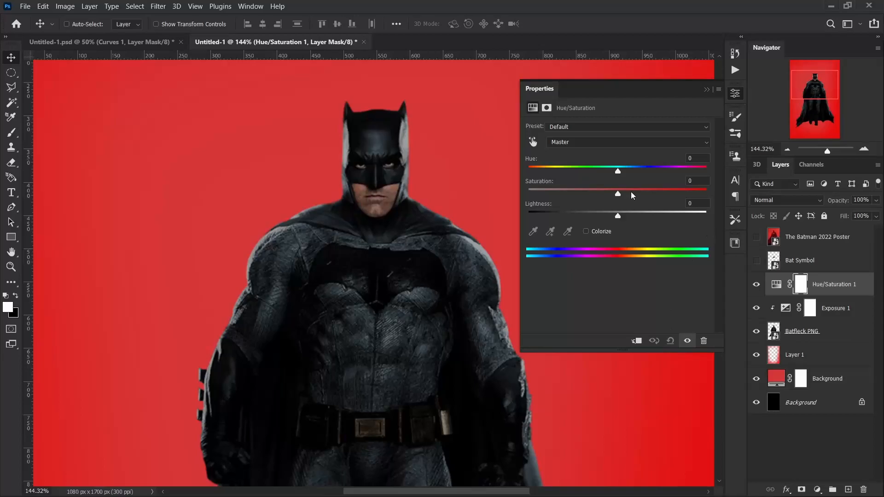
left_click_drag(618, 196, 582, 197)
left_click(637, 342)
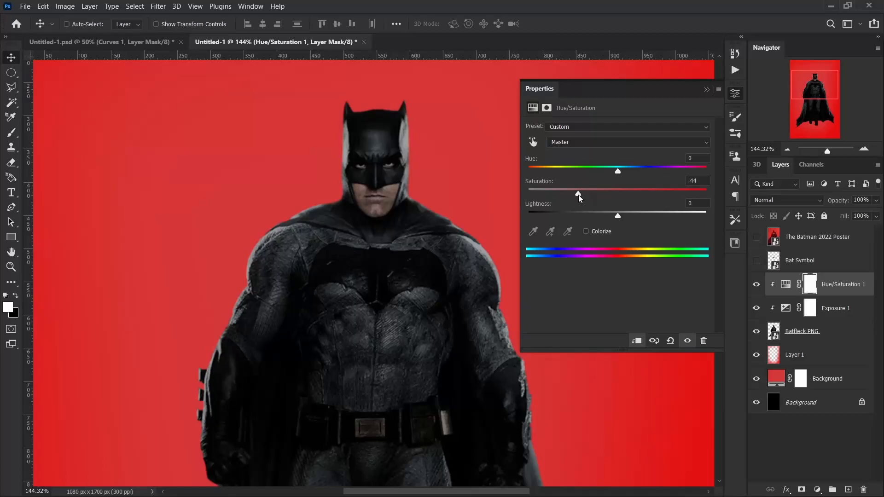
left_click_drag(583, 199, 559, 196)
left_click_drag(707, 183, 568, 150)
type("-70")
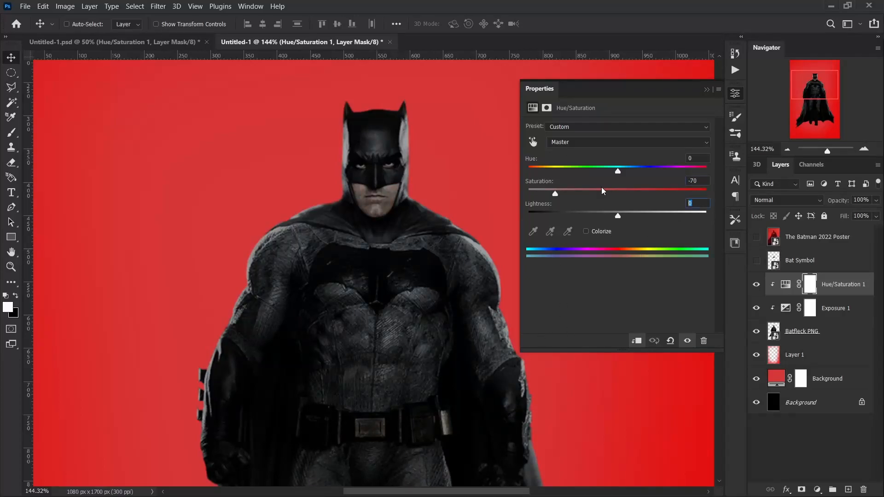
type("-40")
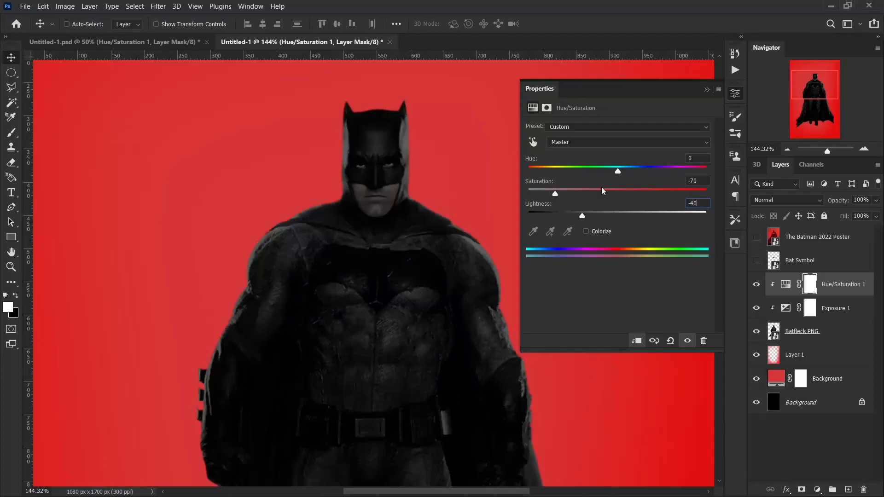
left_click(706, 90)
Add a Curves adjustment clipped to the Batfleck figure, shaped as an S-curve with points 98 to 90 and 157 to 175.
scroll(369, 260, "down", 1)
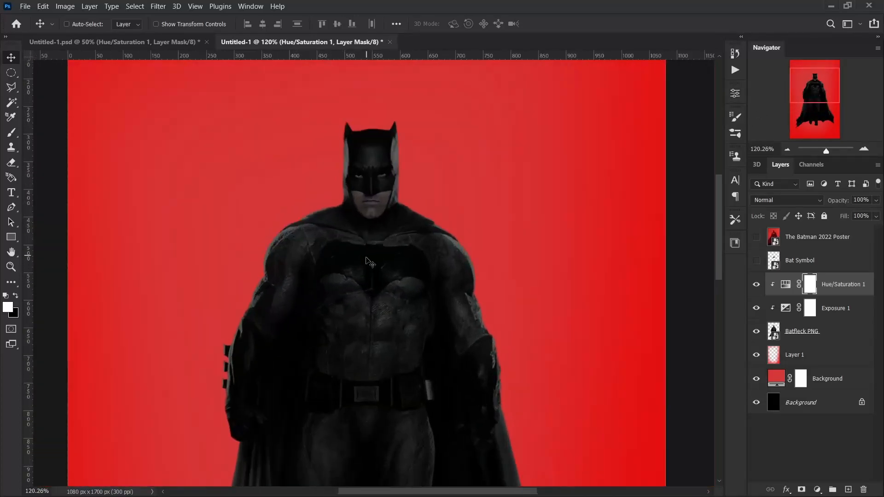
scroll(368, 260, "up", 2)
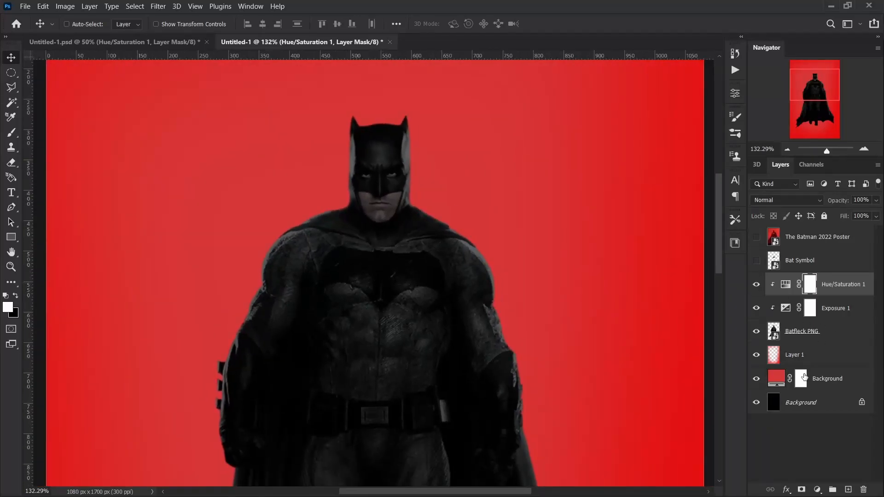
left_click(816, 489)
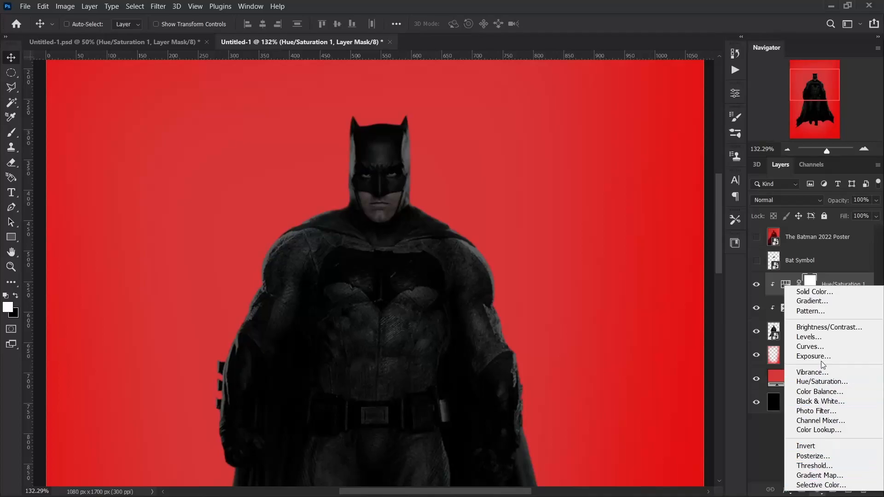
left_click(821, 346)
left_click(637, 340)
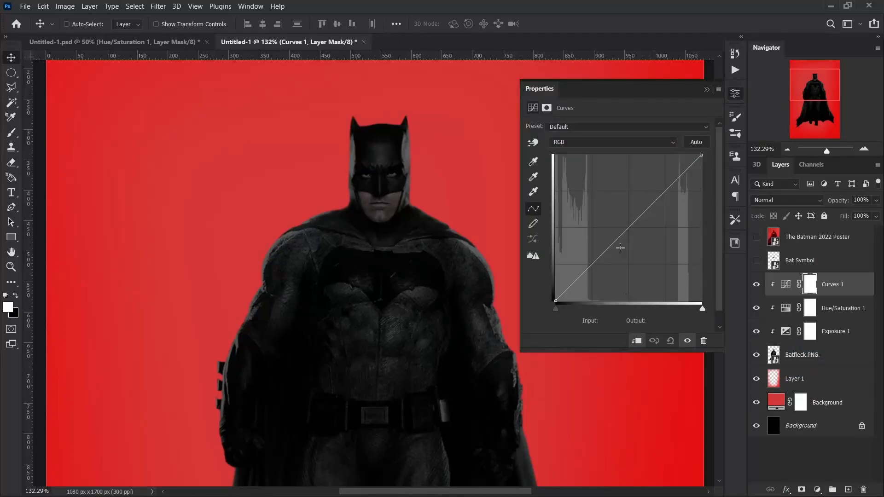
left_click(653, 204)
left_click_drag(653, 203, 648, 200)
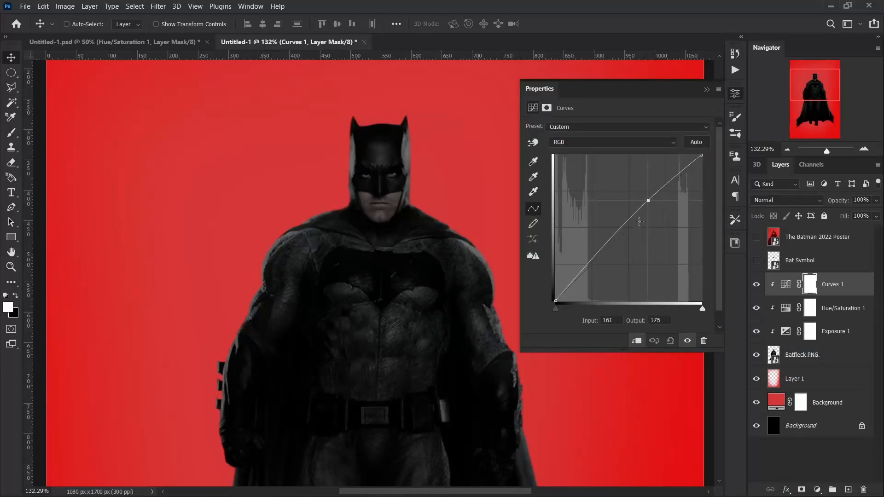
left_click_drag(607, 245, 611, 248)
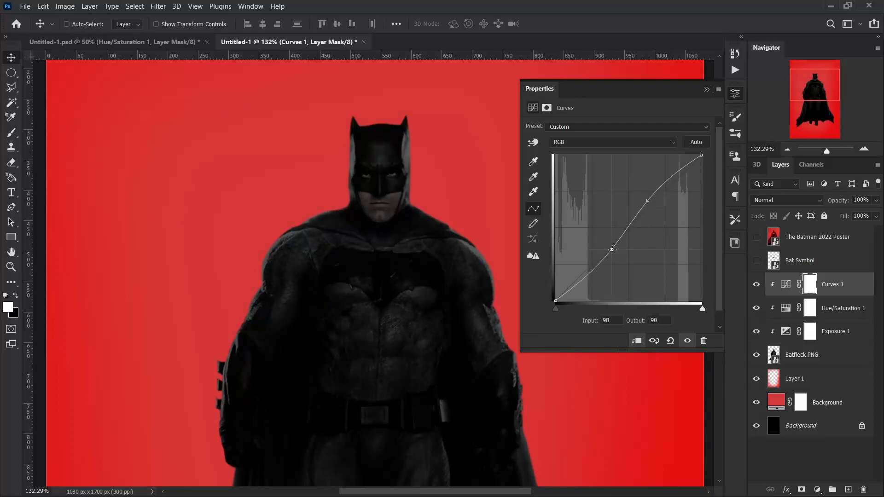
left_click_drag(648, 199, 646, 200)
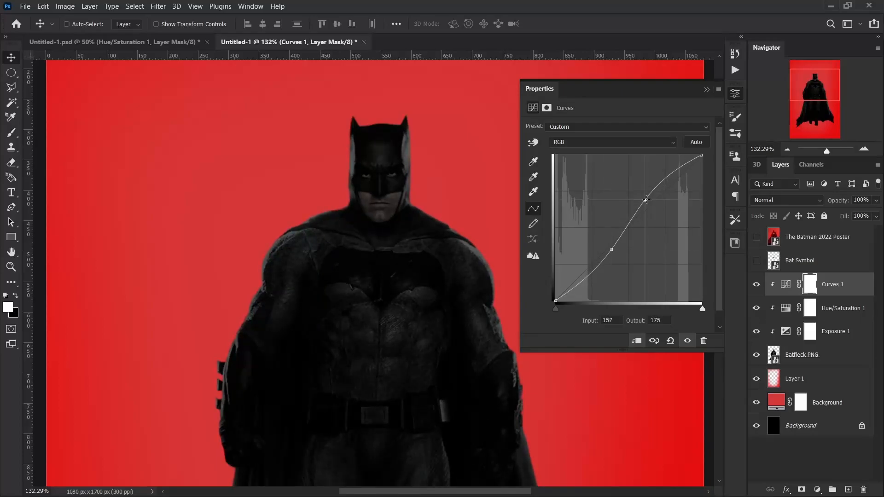
left_click(707, 89)
Add a Solid Color fill layer in eb0000 above the Curves adjustment and clip it to the Batfleck figure.
scroll(543, 335, "down", 1)
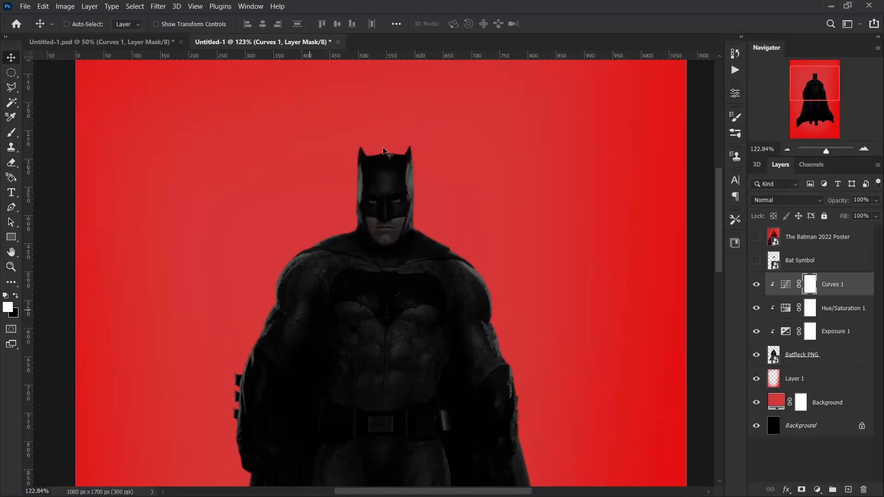
scroll(421, 318, "right", 1)
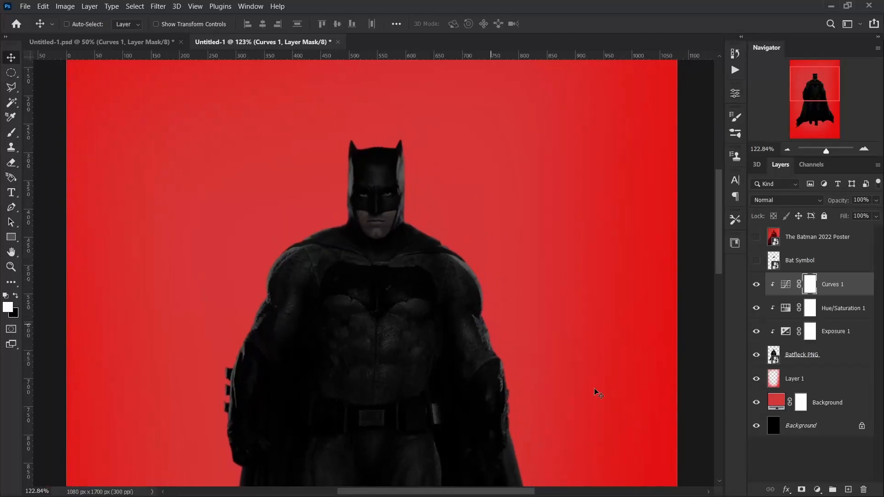
left_click(817, 489)
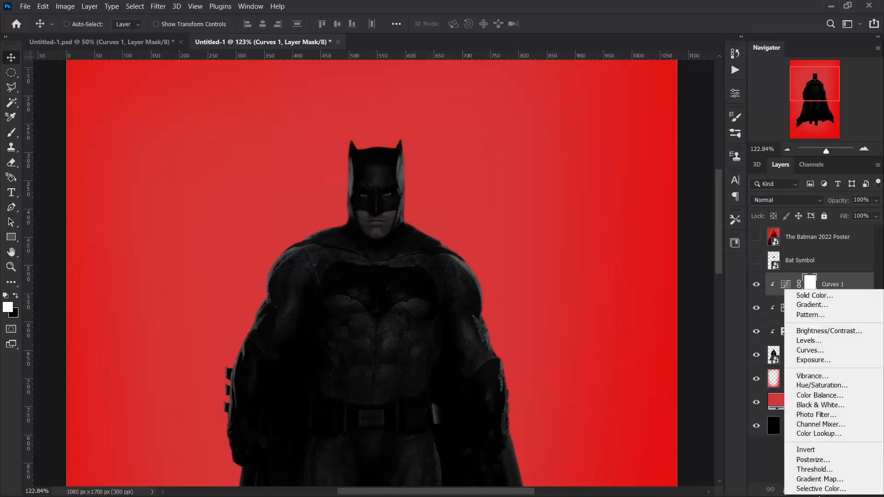
left_click(856, 294)
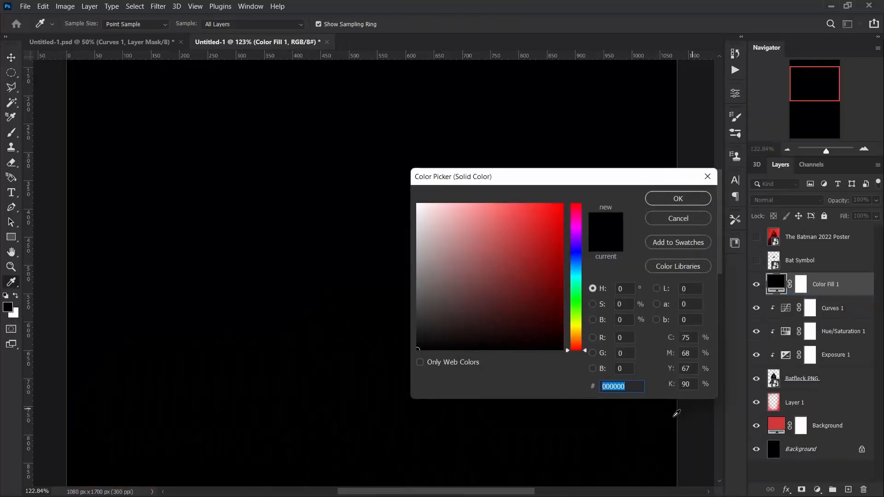
type("eb0000")
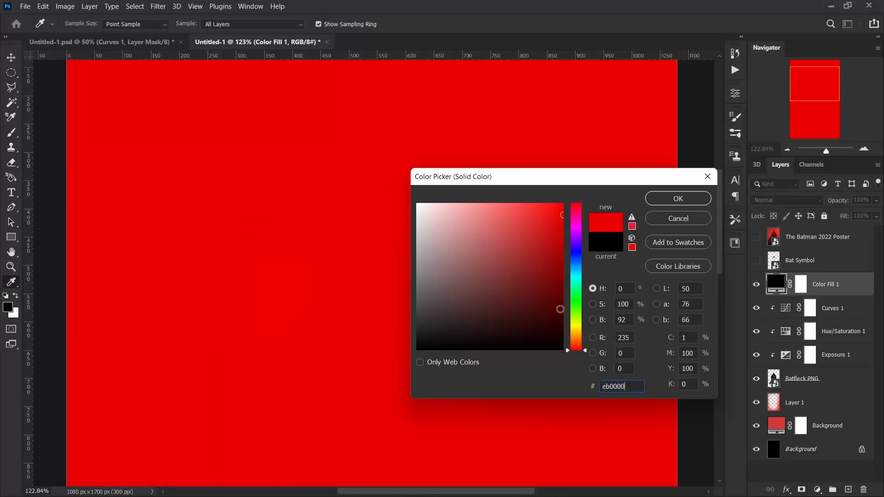
left_click_drag(626, 181, 620, 177)
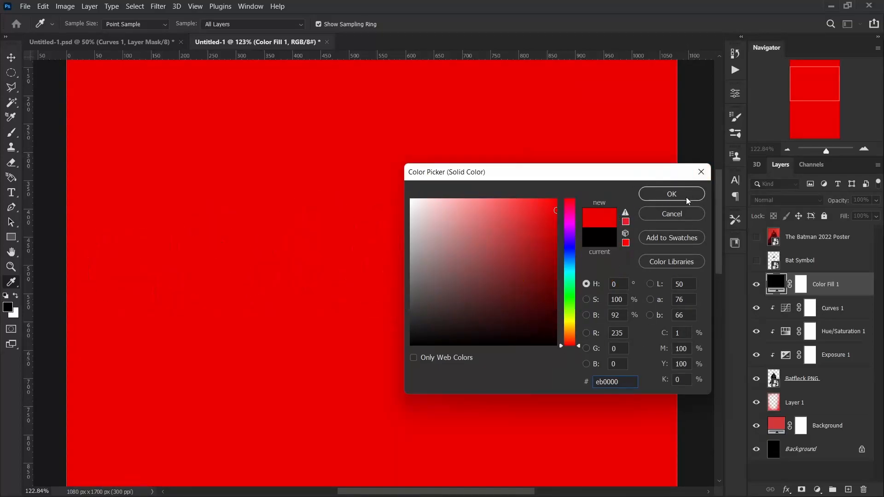
left_click(670, 194)
left_click(808, 295, "alt")
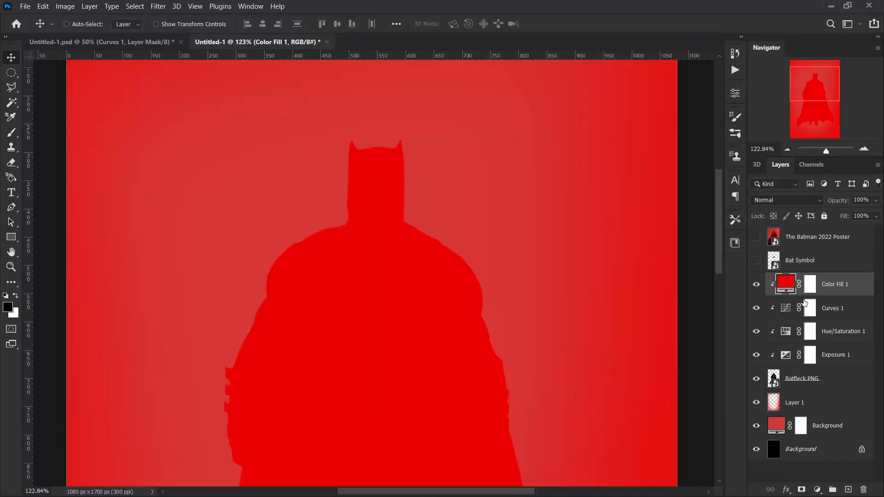
Set the clipped red Color Fill layer's blend mode to Soft Light.
scroll(437, 288, "down", 3)
scroll(442, 303, "up", 2)
left_click_drag(443, 313, 433, 314)
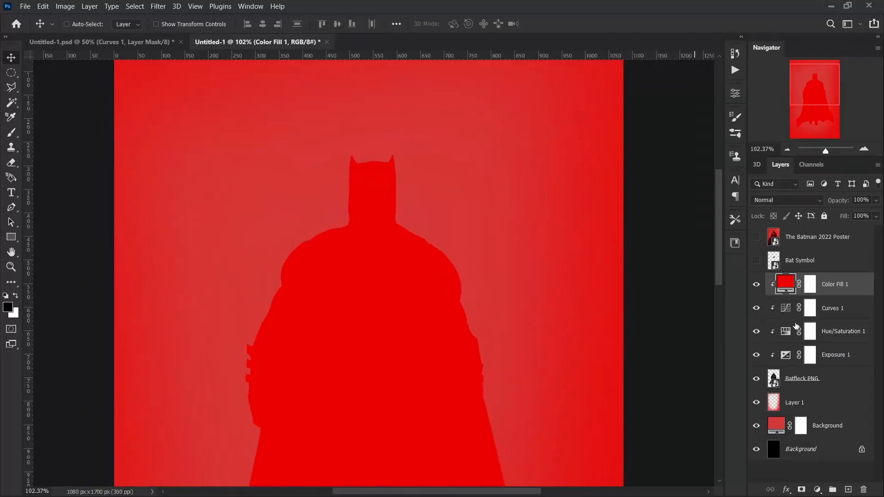
left_click_drag(324, 222, 327, 240)
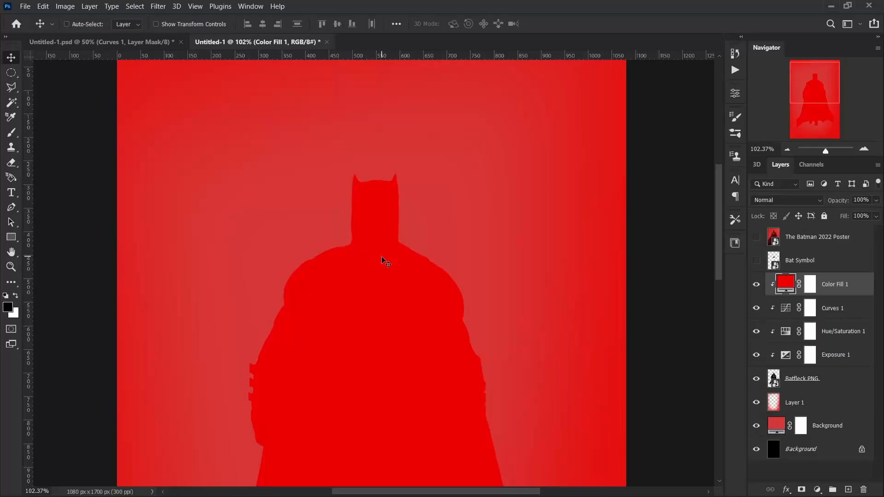
scroll(335, 253, "down", 3)
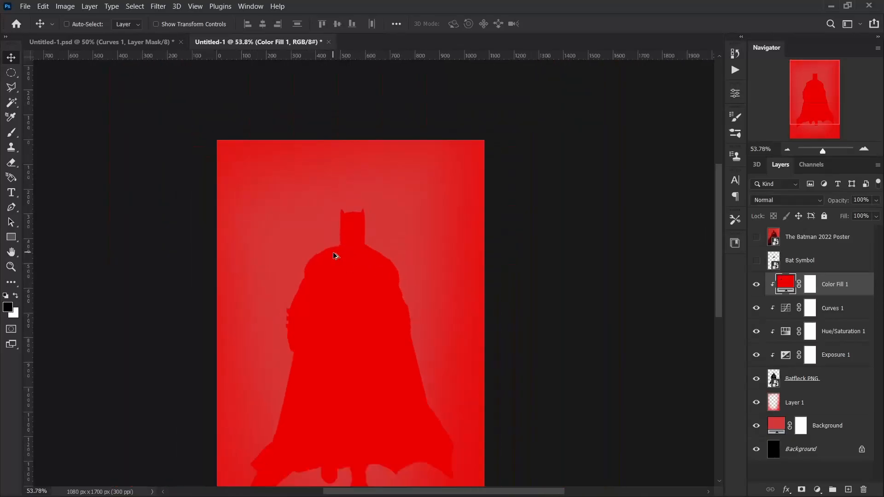
scroll(350, 285, "up", 3)
left_click(789, 203)
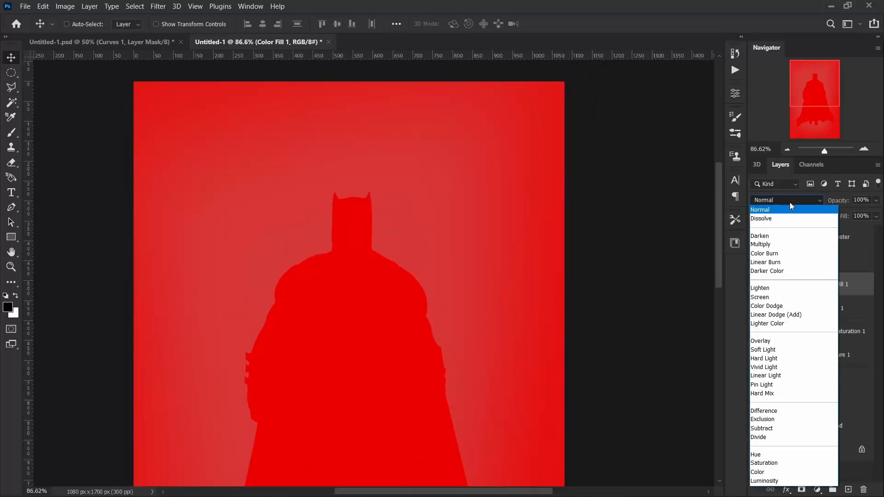
left_click(763, 349)
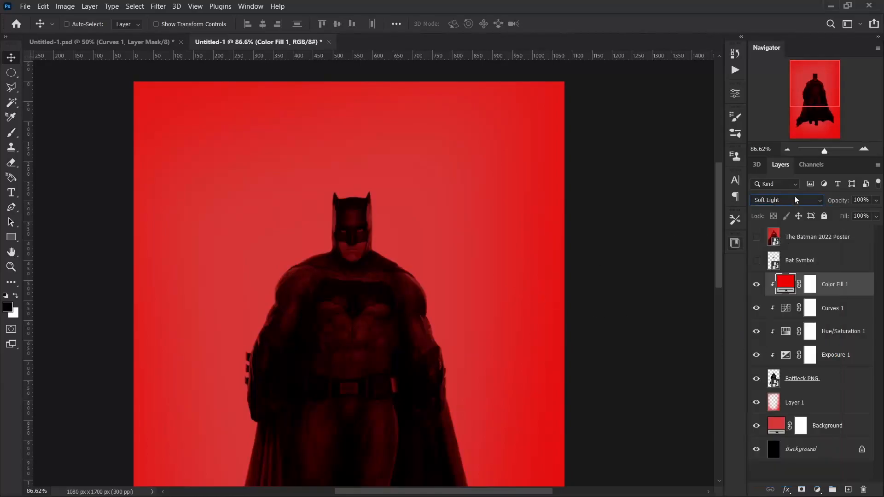
Set the red fill's Blend If to Gray and split the Underlying Layer shadow slider, leaving one half at 0 and moving the other beyond 68.
scroll(440, 258, "up", 3)
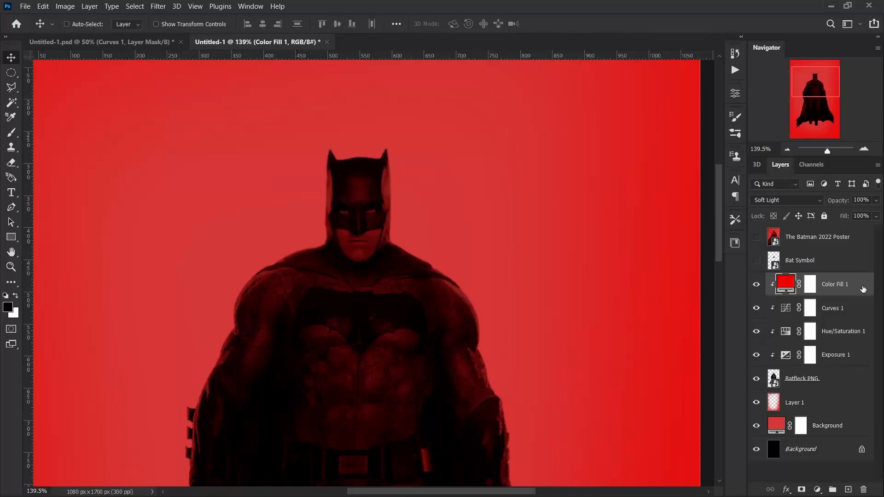
double_click(862, 289)
left_click_drag(590, 75, 598, 61)
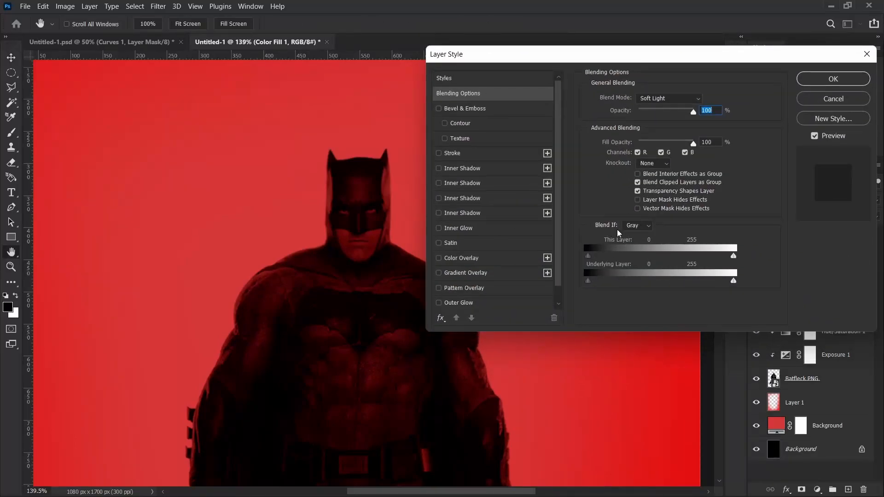
left_click(649, 228)
left_click(648, 238)
left_click_drag(588, 282, 621, 289)
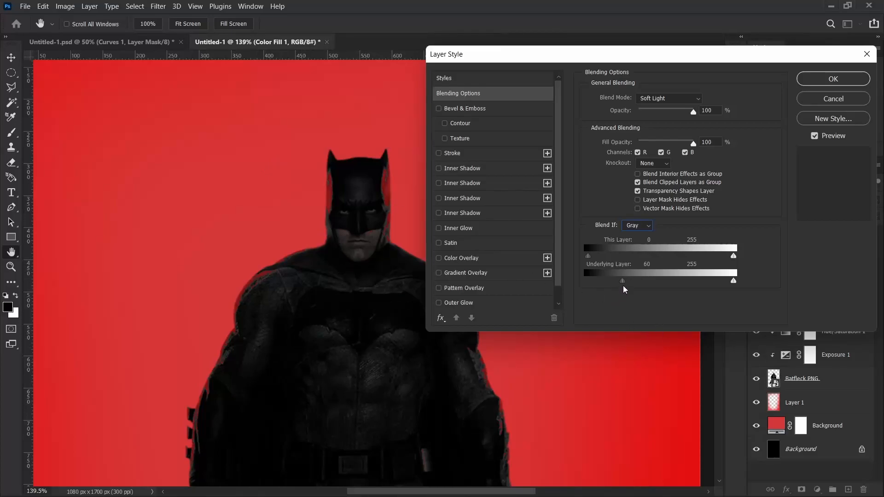
key("alt")
left_click_drag(619, 283, 591, 290)
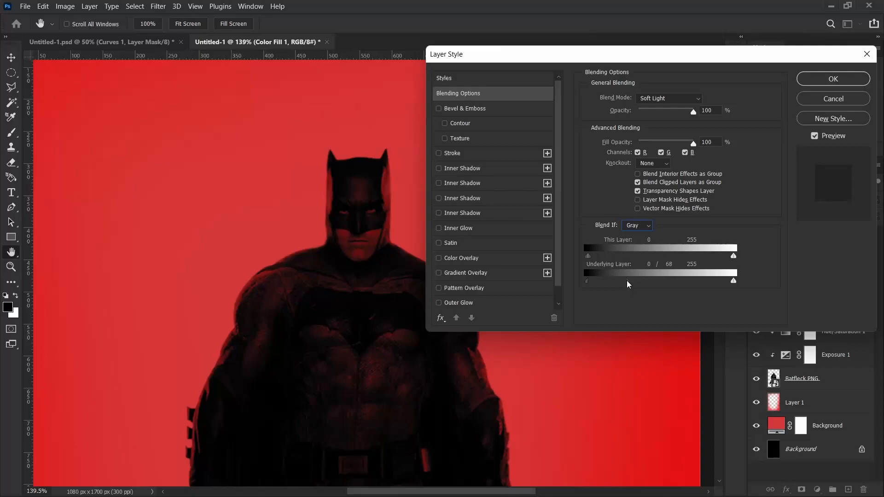
left_click_drag(629, 284, 643, 284)
left_click(833, 79)
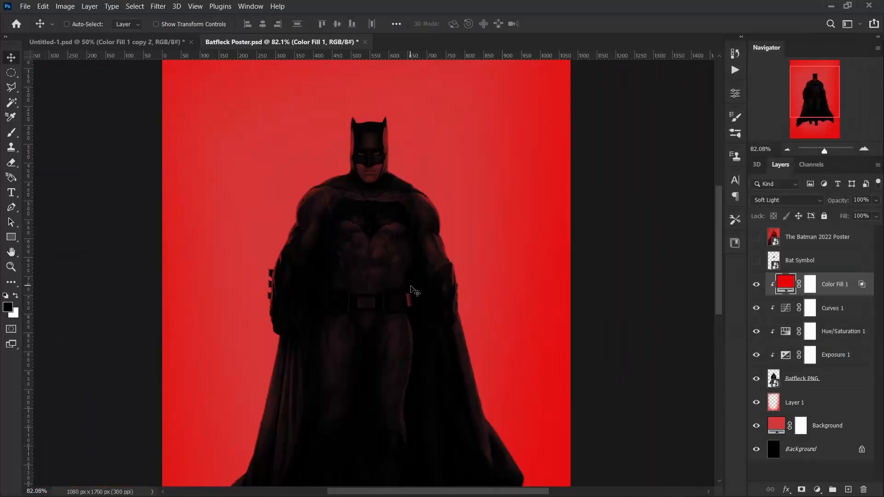
Duplicate the clipped red Color Fill layer and change the copy's color to 8e0000.
scroll(381, 224, "up", 3)
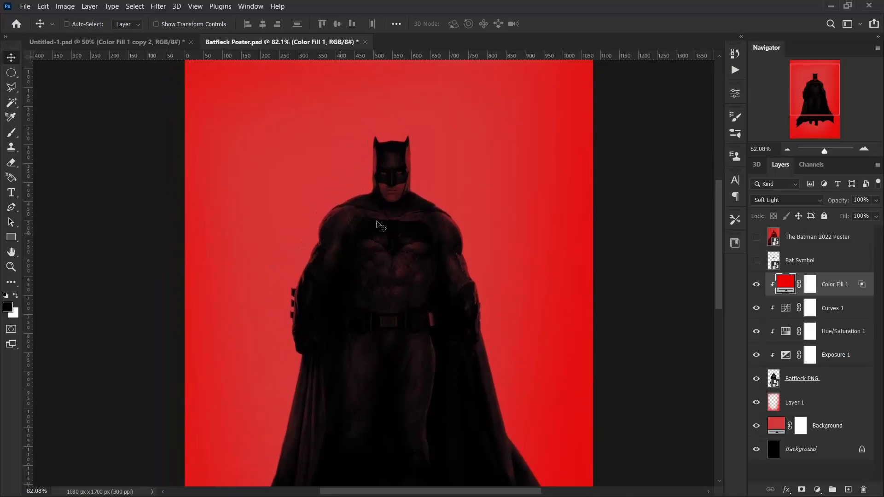
scroll(389, 346, "down", 2)
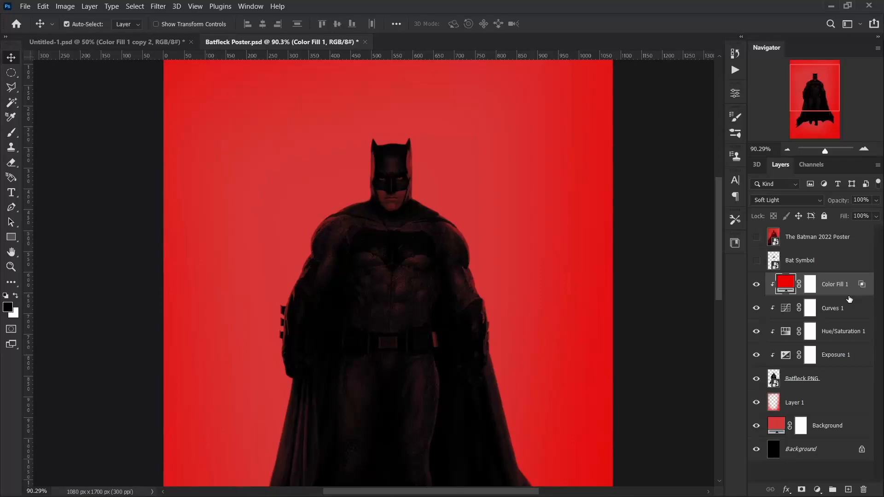
key("ctrl+j")
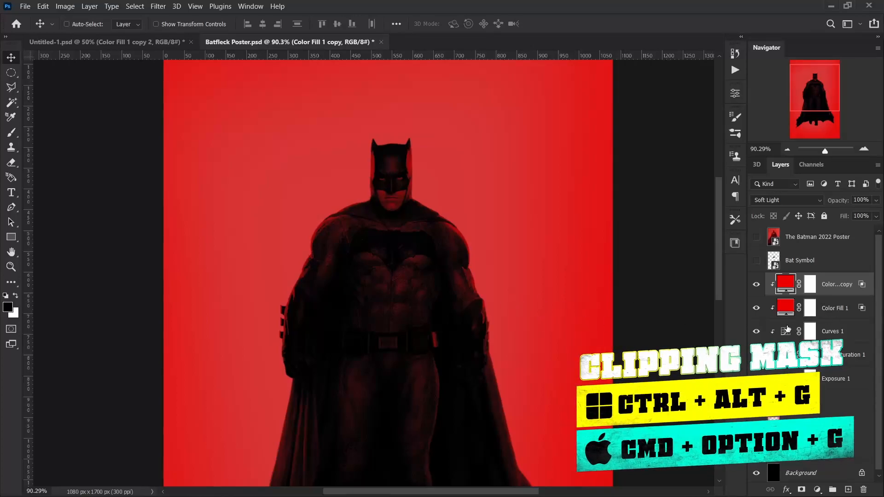
double_click(785, 285)
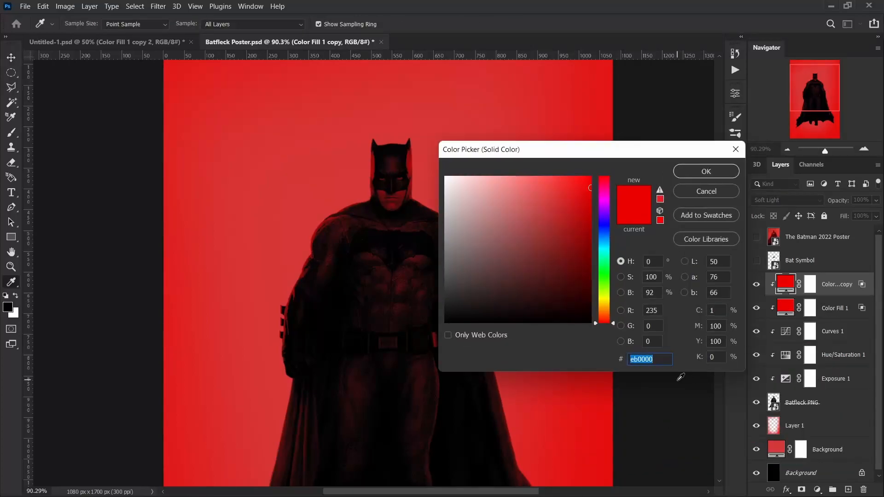
type("8e")
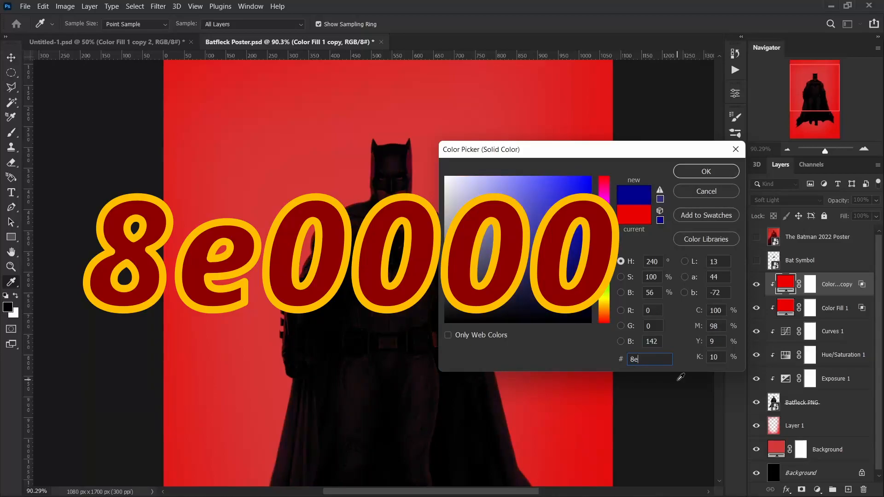
type("0000")
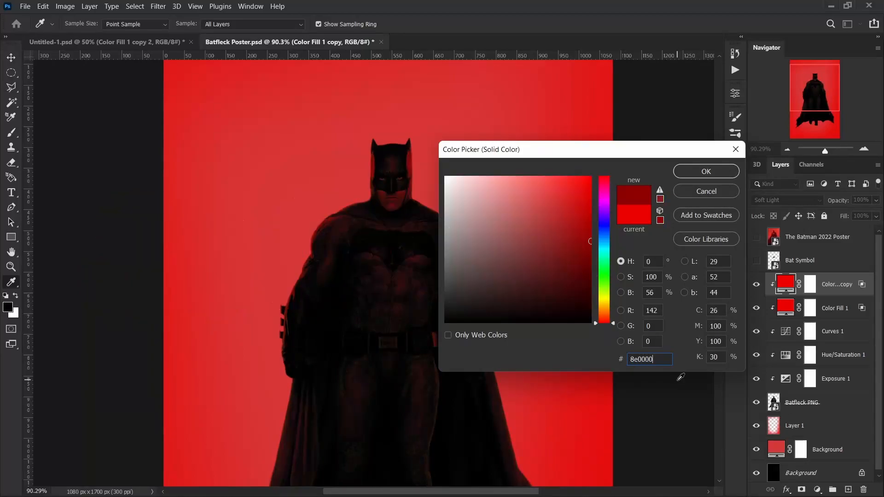
left_click(717, 171)
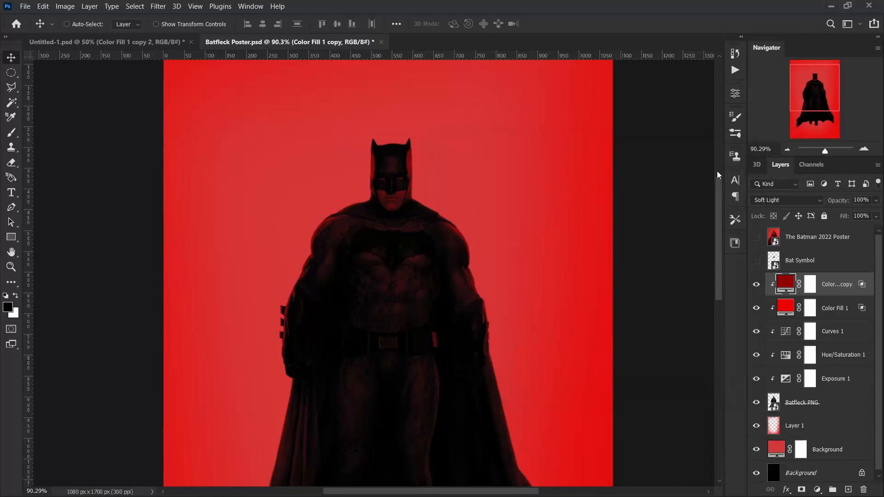
Set the dark red fill copy's blend mode to Linear Dodge (Add) and invert its layer mask to black.
left_click(799, 206)
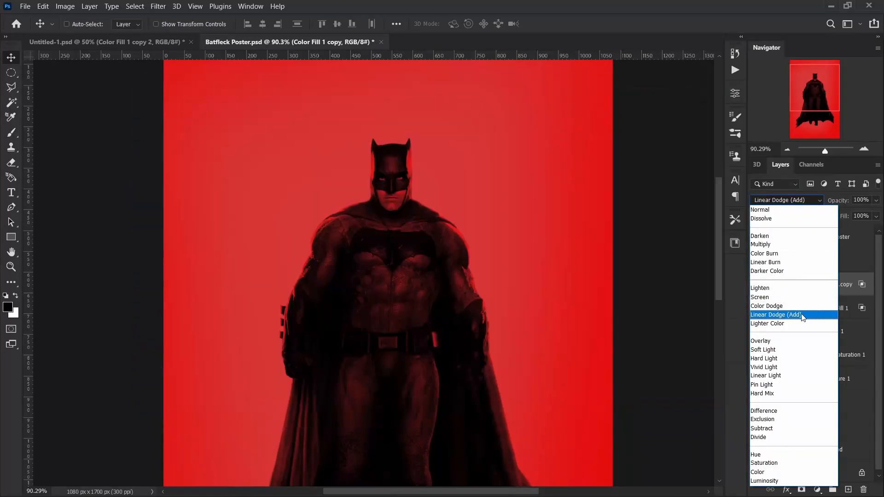
left_click(801, 317)
scroll(394, 317, "up", 2)
mouse_move(393, 325)
left_mouse_down()
mouse_move(389, 270)
mouse_move(388, 302)
left_mouse_up()
left_click(808, 283)
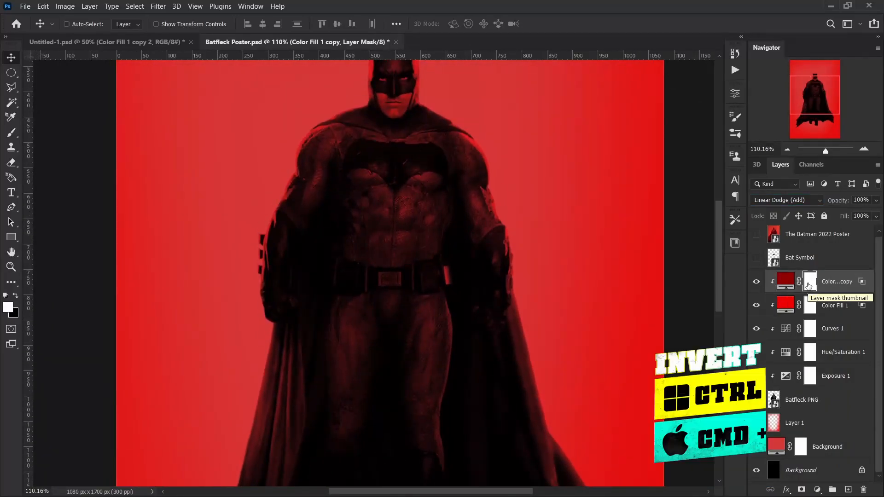
key("ctrl+i")
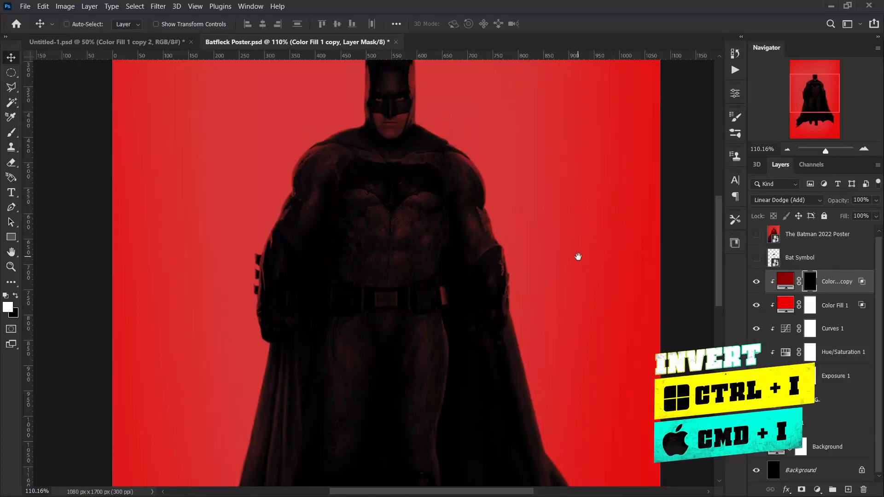
Paint white on the dark red fill's mask with a soft 175 px brush at 50% flow along the right-hand shoulder and arm of the figure.
key("b")
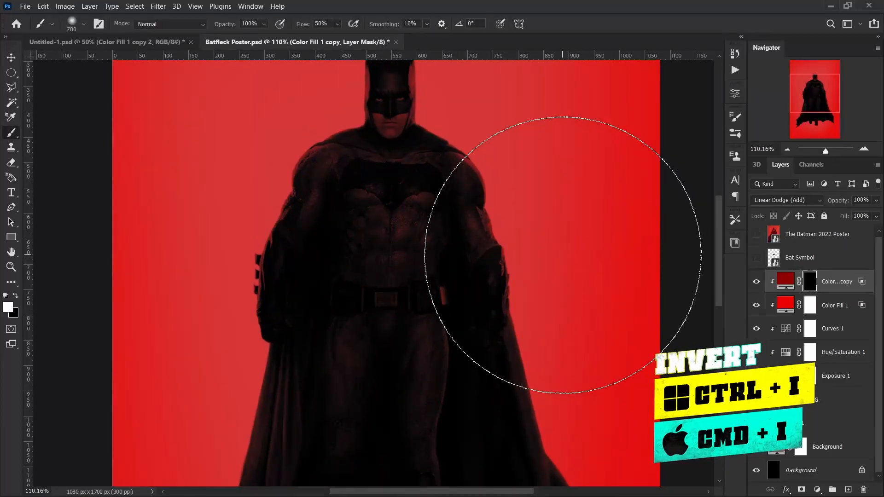
key("bracketleft")
key("bracketleft")
key("bracketleft")
key("bracketleft")
key("bracketleft")
key("bracketleft")
key("bracketleft")
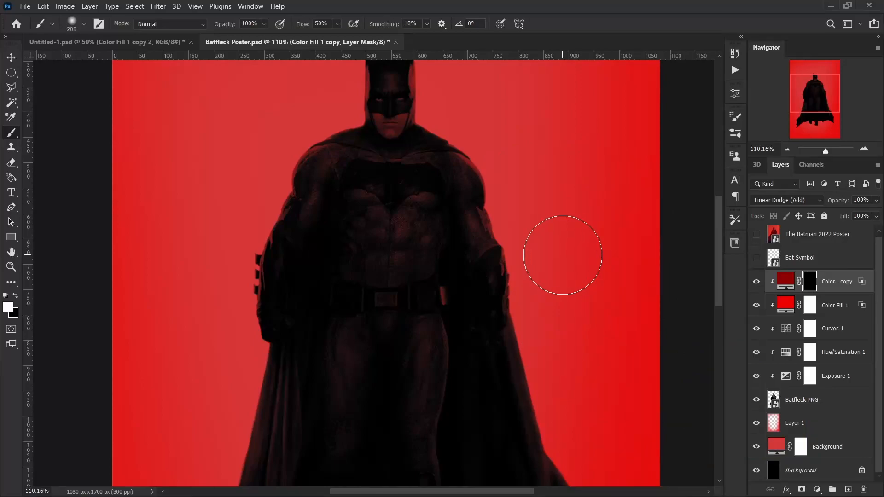
left_click_drag(418, 249, 411, 272)
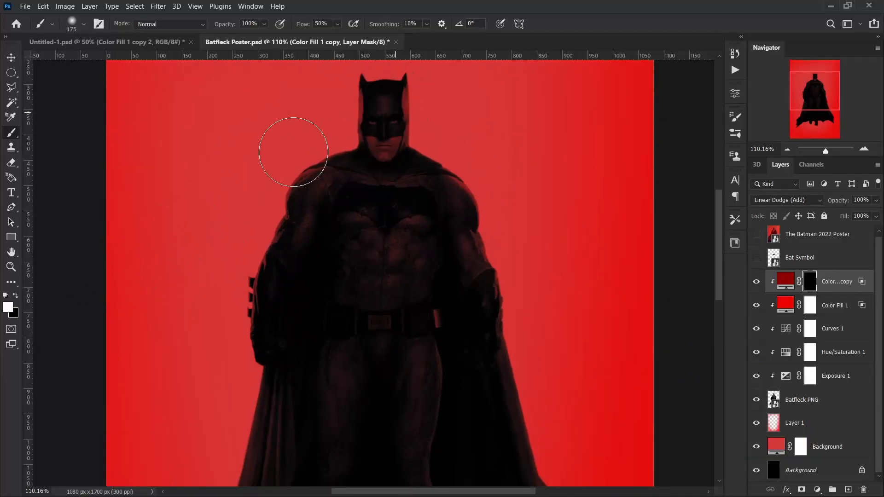
left_click_drag(264, 157, 252, 162)
left_click_drag(481, 191, 503, 274)
mouse_move(482, 219)
left_mouse_down()
mouse_move(492, 279)
mouse_move(486, 246)
mouse_move(519, 347)
mouse_move(509, 305)
mouse_move(513, 366)
left_mouse_up()
left_click_drag(348, 194, 343, 341)
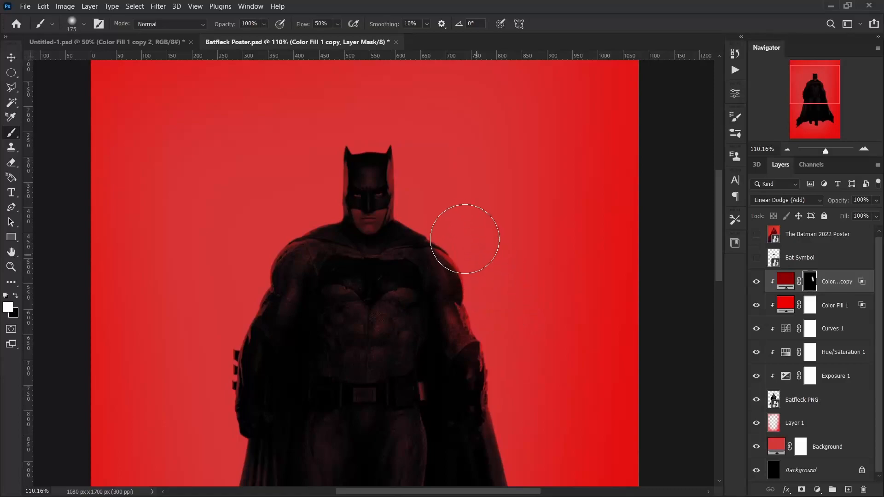
mouse_move(417, 199)
left_mouse_down()
mouse_move(408, 112)
mouse_move(408, 233)
left_mouse_up()
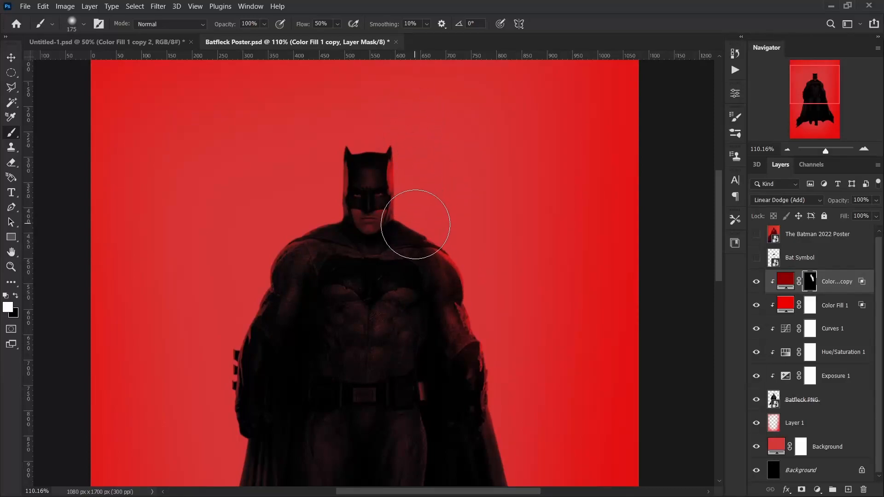
Paint white on the same mask along the left-hand shoulder, arm and cape edge of the figure.
mouse_move(312, 148)
left_mouse_down()
mouse_move(302, 218)
mouse_move(276, 256)
left_mouse_up()
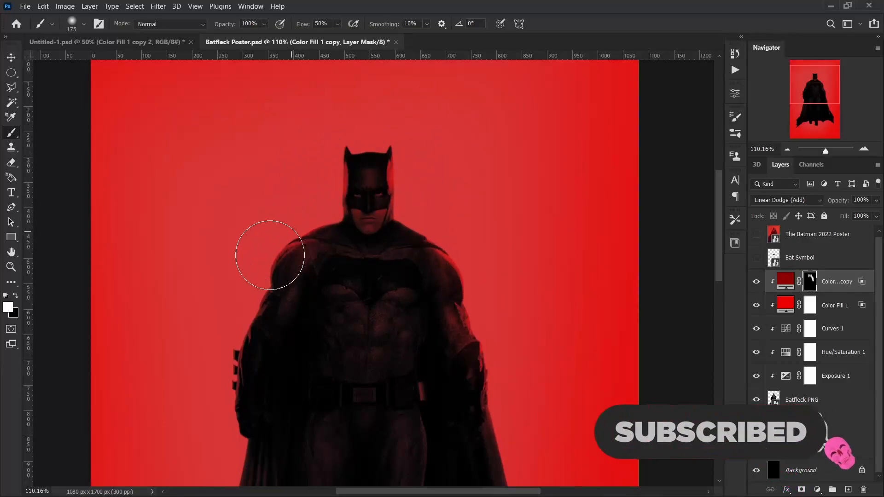
left_click_drag(203, 312, 210, 265)
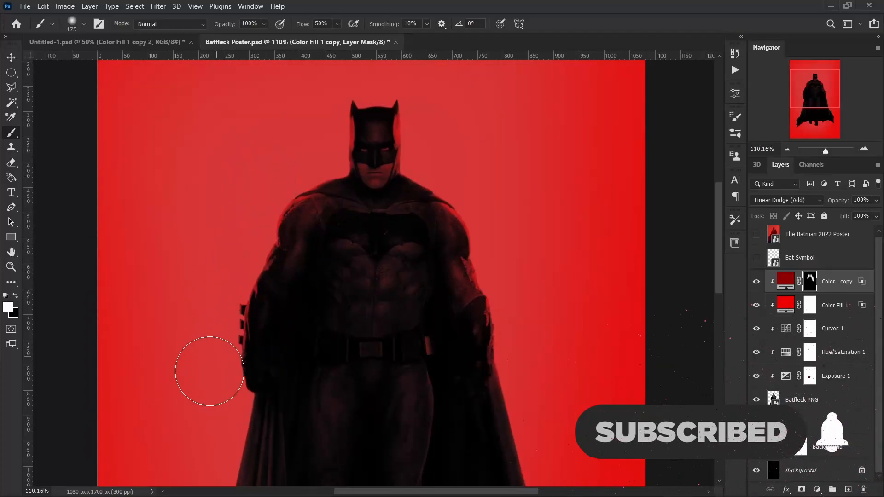
left_click_drag(206, 365, 205, 237)
left_click_drag(198, 357, 182, 237)
mouse_move(240, 144)
left_mouse_down()
mouse_move(213, 298)
mouse_move(218, 288)
mouse_move(232, 211)
mouse_move(144, 413)
mouse_move(239, 259)
mouse_move(163, 414)
left_mouse_up()
left_click_drag(188, 307, 170, 428)
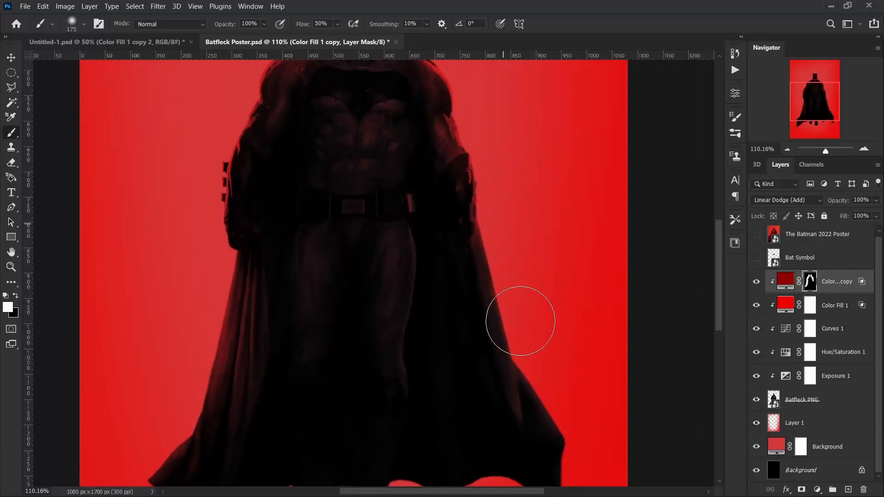
Paint white on the dark red fill copy's mask down the right-hand edge of the cape.
left_click_drag(531, 308, 555, 490)
scroll(431, 219, "down", 4)
left_click_drag(409, 194, 430, 299)
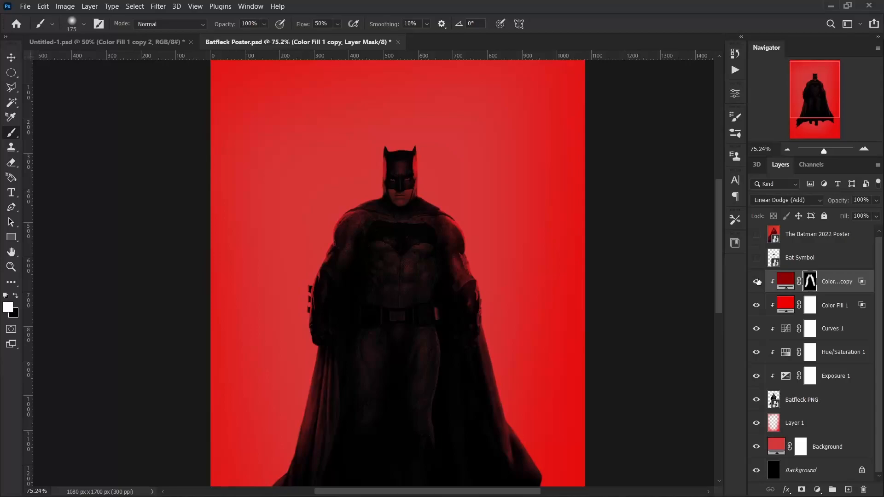
scroll(431, 269, "down", 3)
scroll(431, 269, "up", 1)
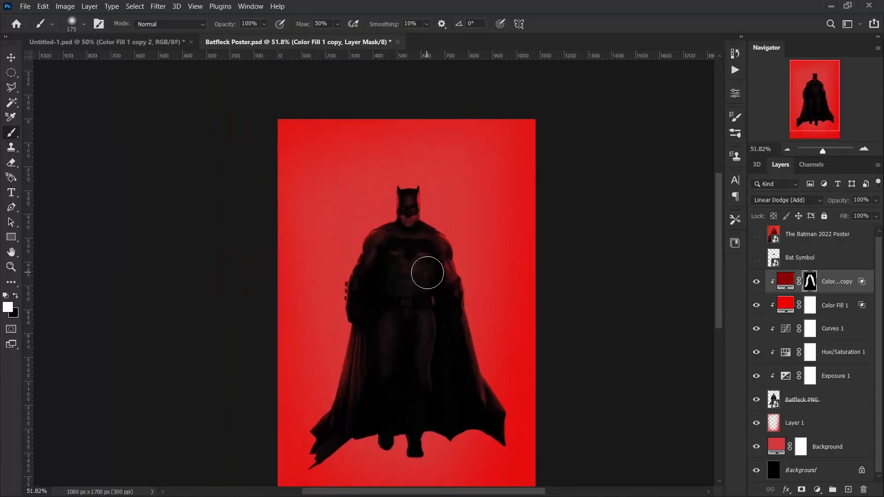
Group the Batfleck PNG layer with all of its clipped adjustment and fill layers and name the group Batfleck.
key("v")
scroll(433, 269, "up", 1)
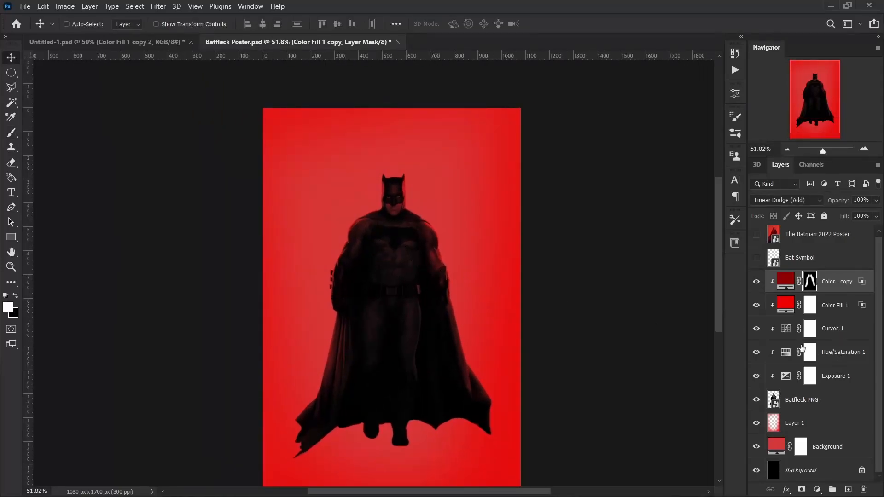
left_click_drag(530, 306, 526, 303)
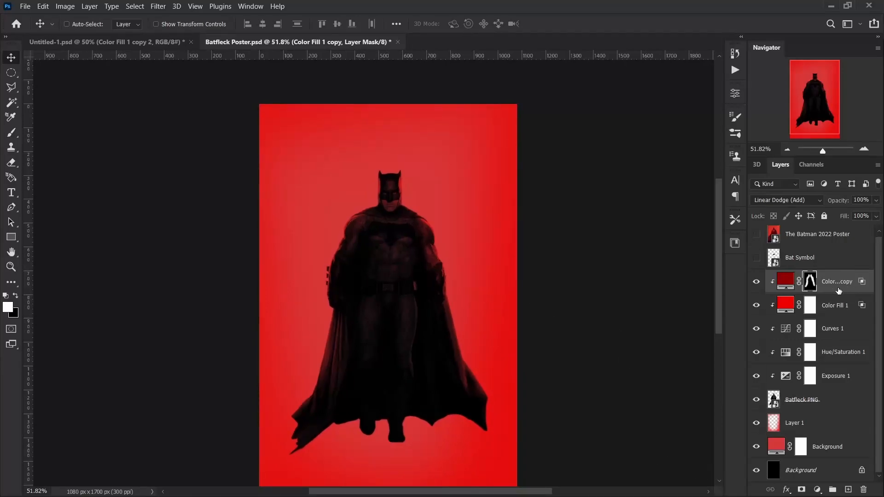
left_click(840, 407, "shift")
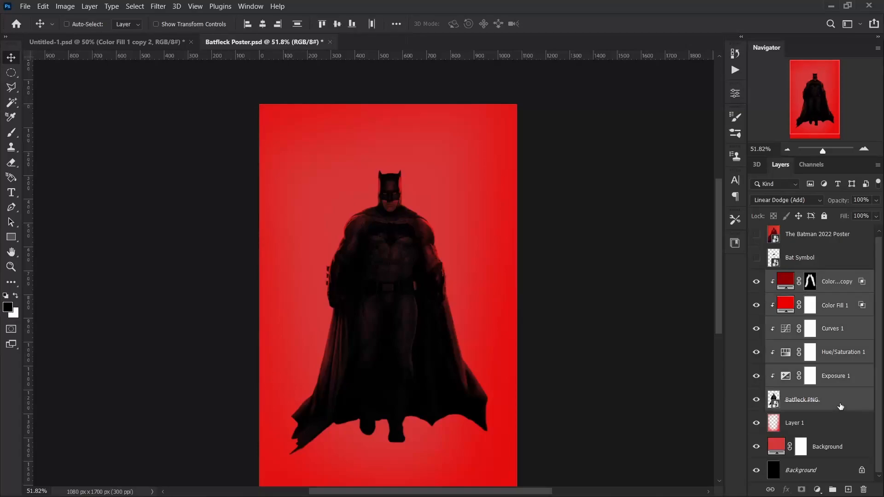
key("ctrl+g")
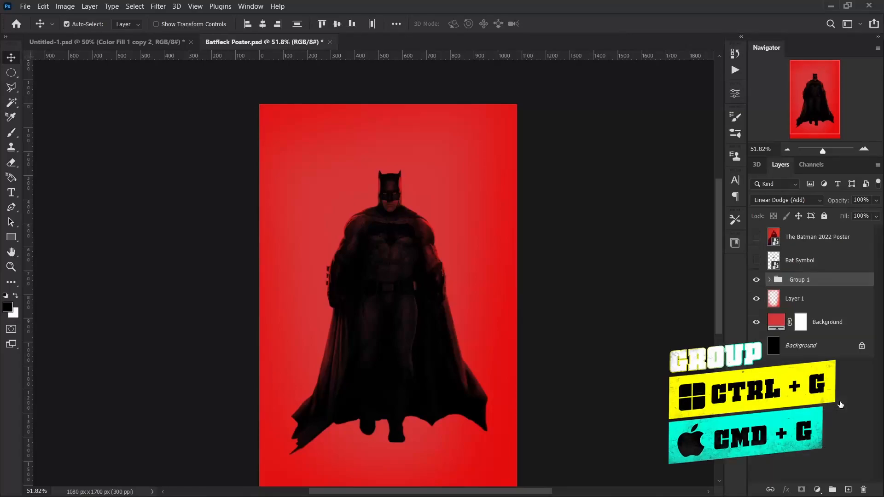
double_click(797, 278)
type("Batfleck")
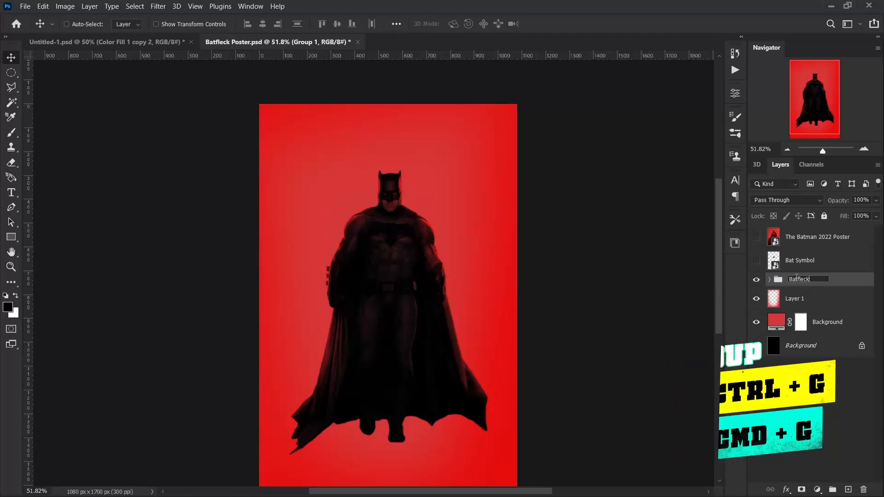
key("Return")
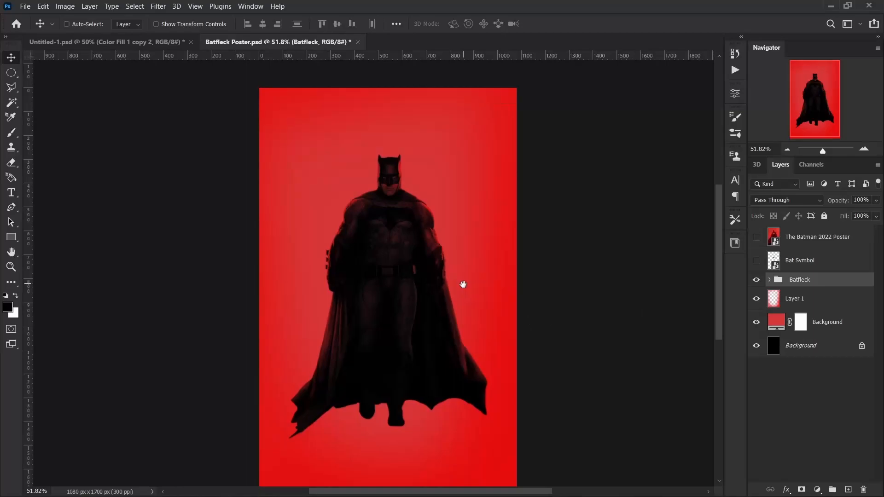
Make the Bat Symbol layer visible on the figure's chest.
scroll(376, 285, "up", 6)
scroll(378, 333, "up", 3)
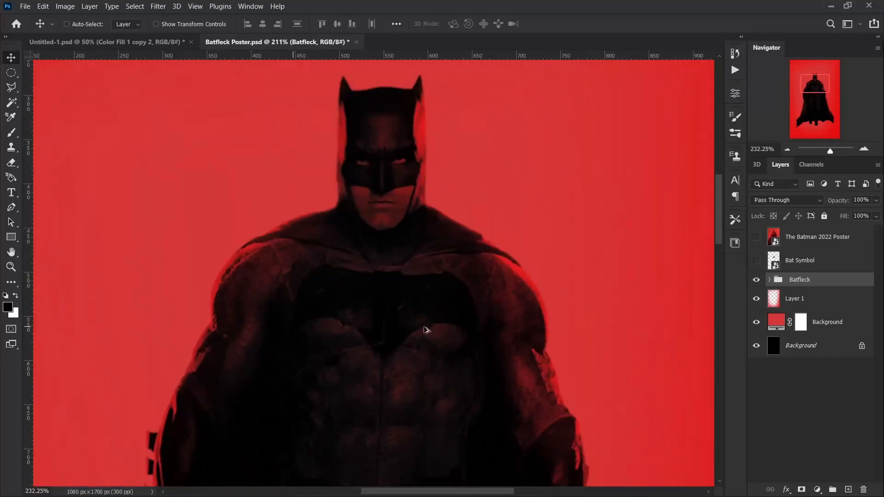
left_click(757, 261)
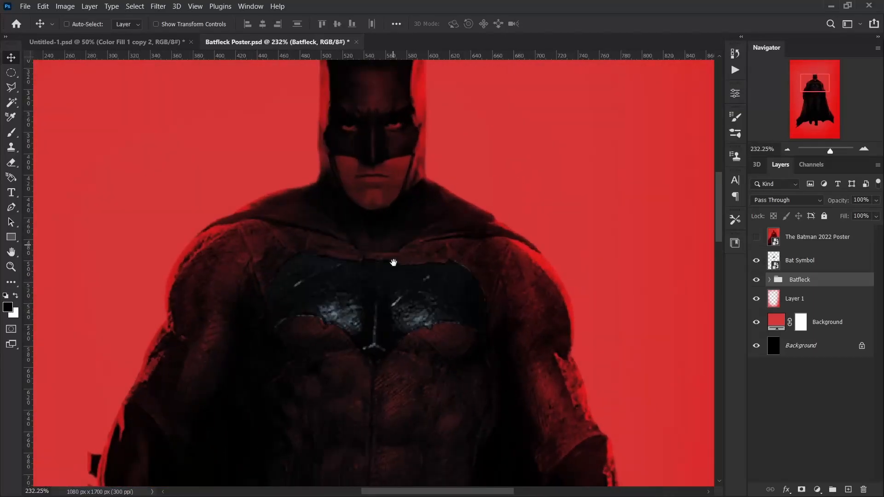
scroll(392, 264, "up", 1)
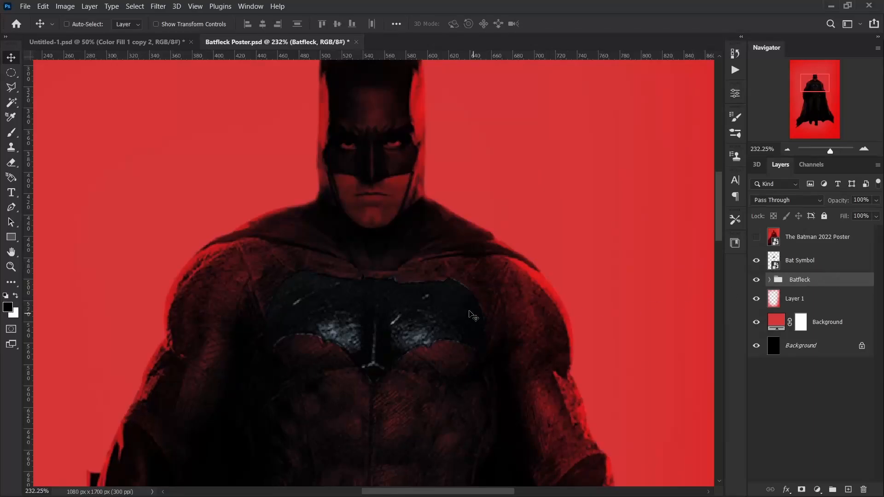
left_click_drag(485, 237, 472, 248)
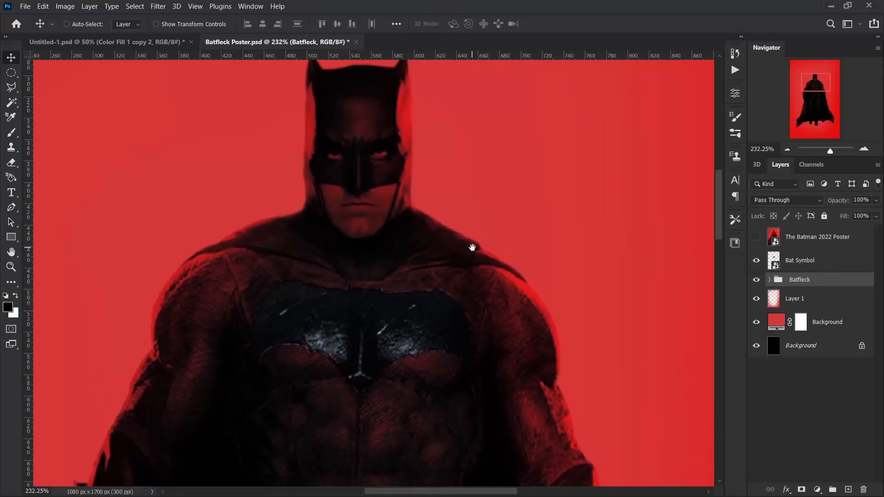
Duplicate the dark red Color Fill copy from the Batfleck group to directly above the Bat Symbol layer.
left_click(770, 280)
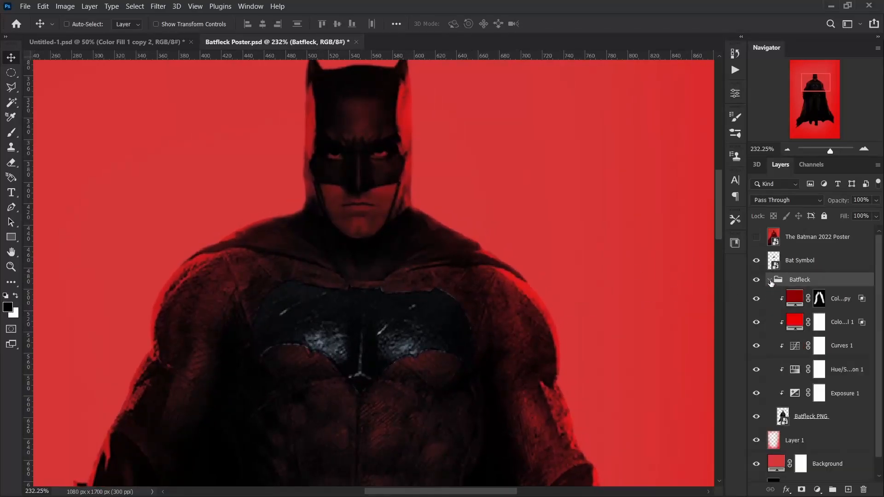
left_click(847, 307)
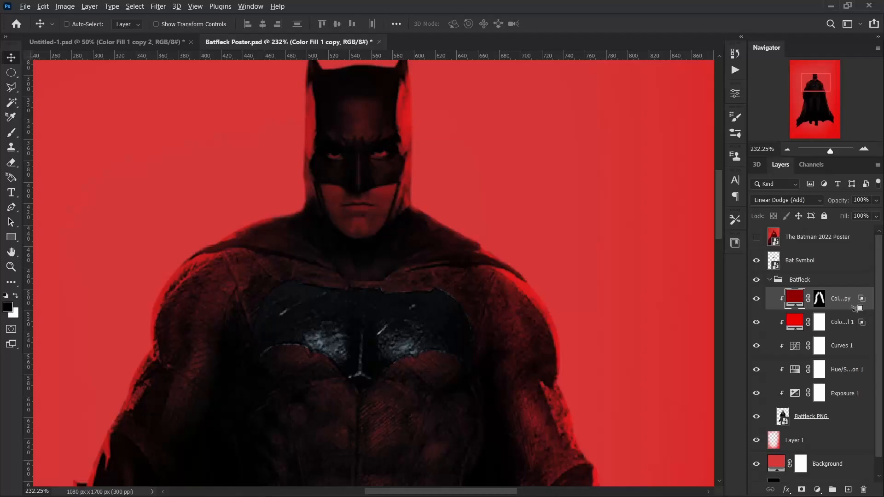
left_click_drag(845, 309, 836, 260)
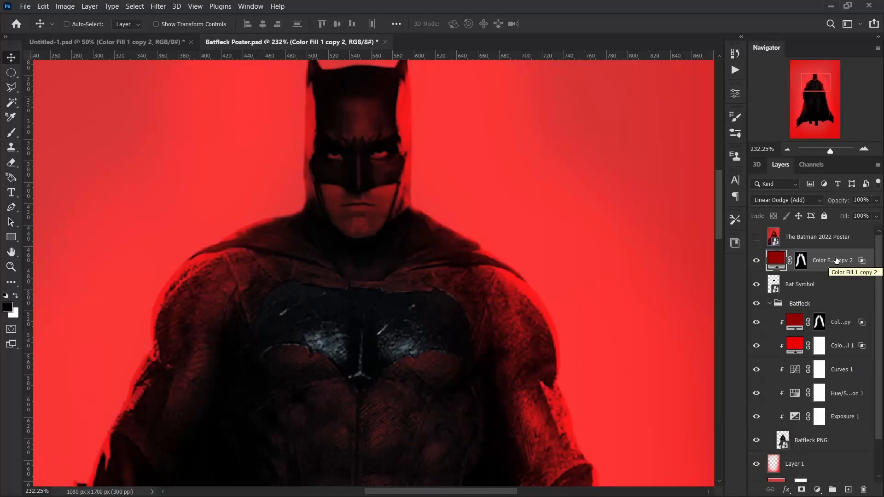
Fill the new Color Fill copy's mask with white and clip the layer to Bat Symbol.
left_click(800, 260)
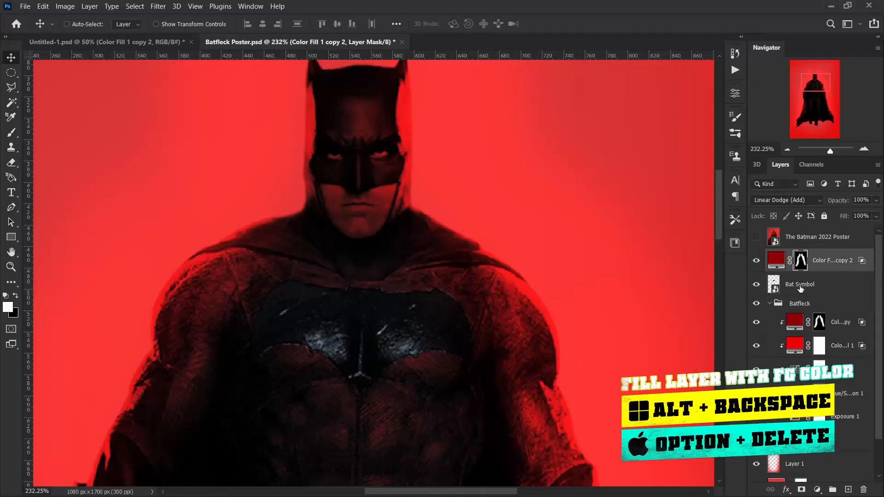
key("alt+BackSpace")
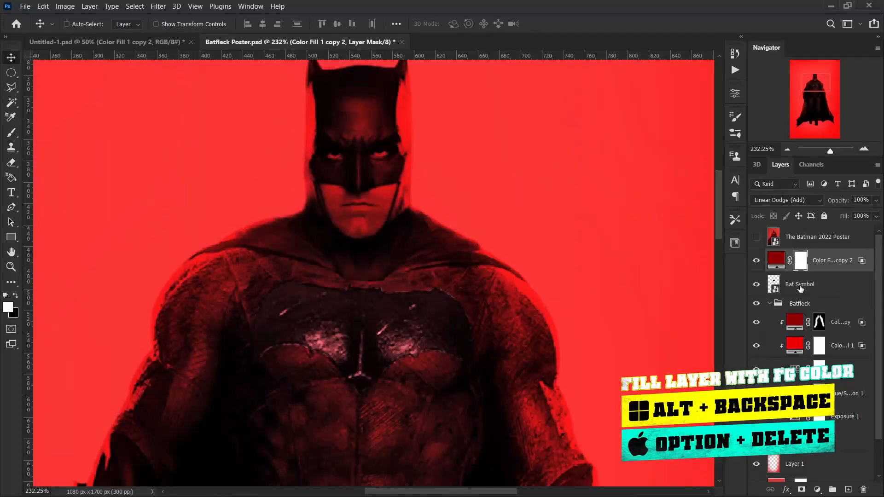
left_click_drag(337, 254, 353, 267)
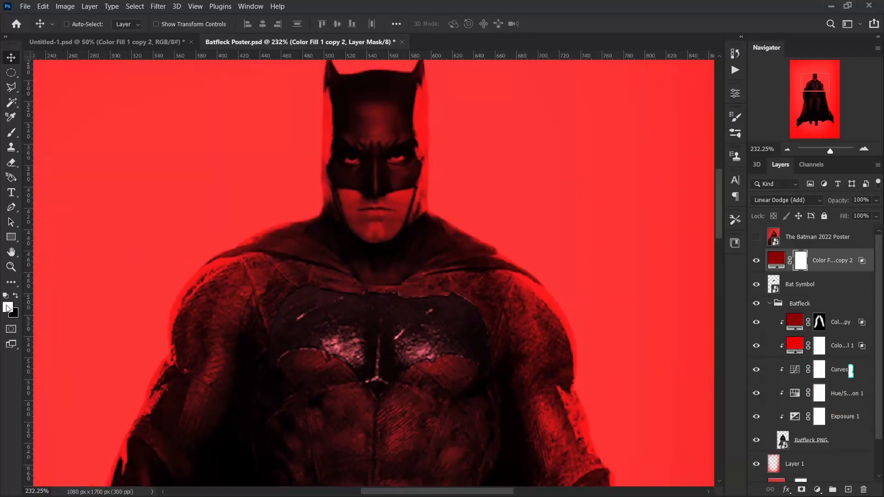
left_click_drag(325, 329, 333, 337)
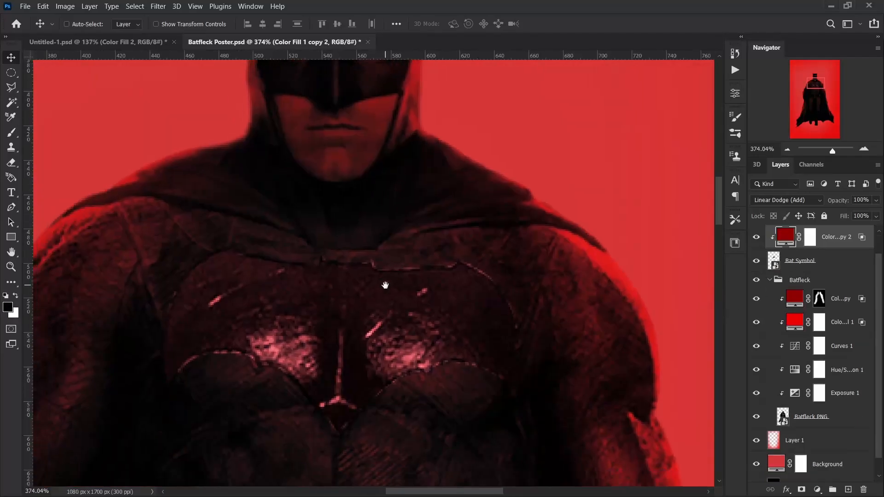
Change the color of the fill layer clipped to Bat Symbol to d80000.
double_click(785, 237)
left_click_drag(585, 210, 590, 200)
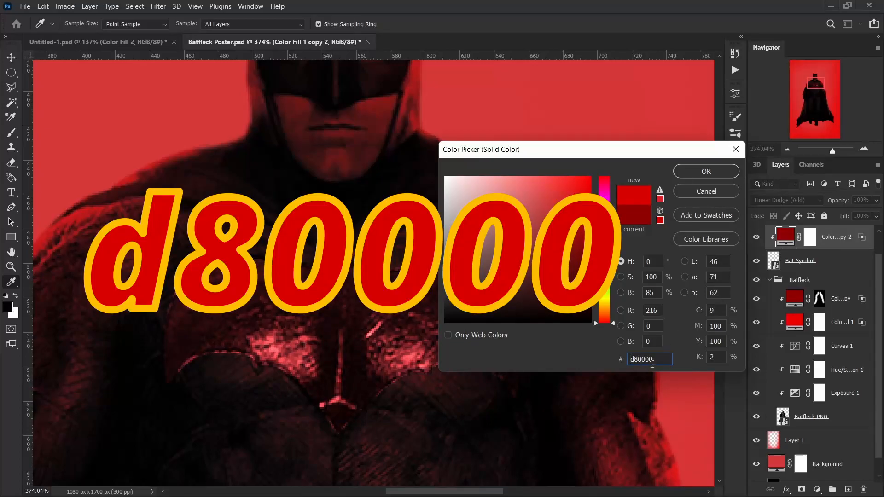
left_click(706, 171)
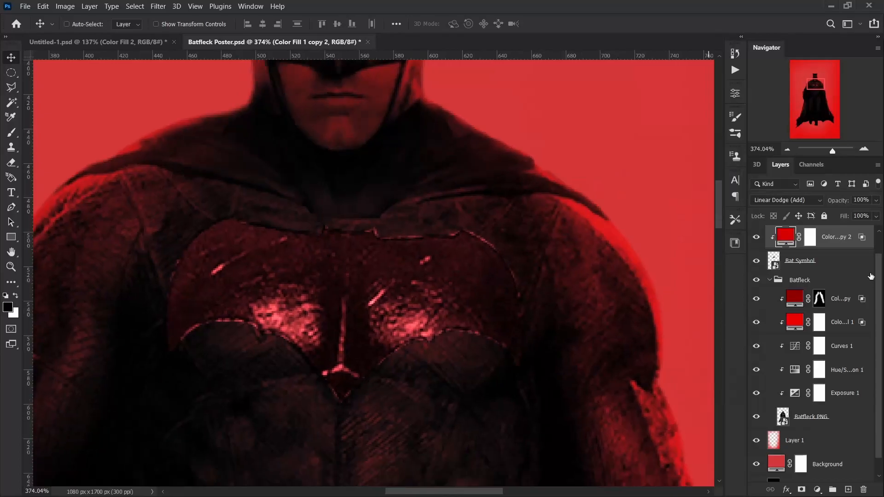
Split the fill's black Blend If slider for the Underlying Layer to 0 / 30.
double_click(855, 251)
left_click_drag(598, 60, 598, 54)
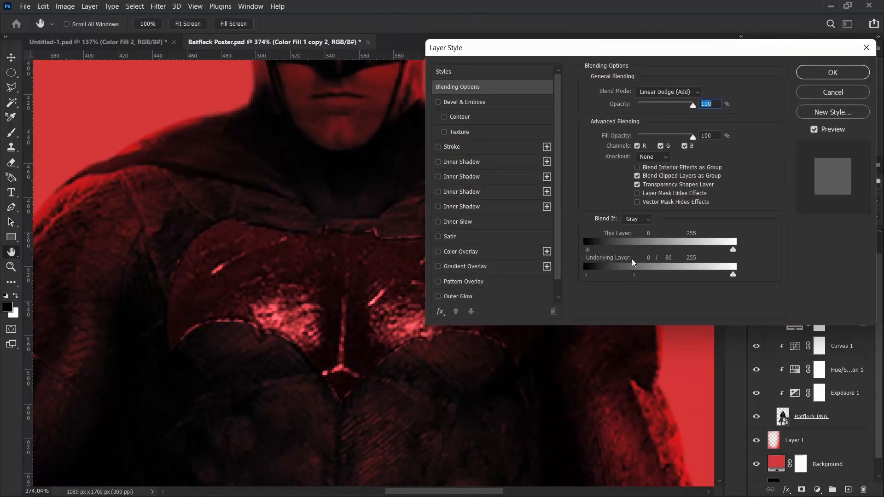
left_click_drag(624, 278, 611, 280)
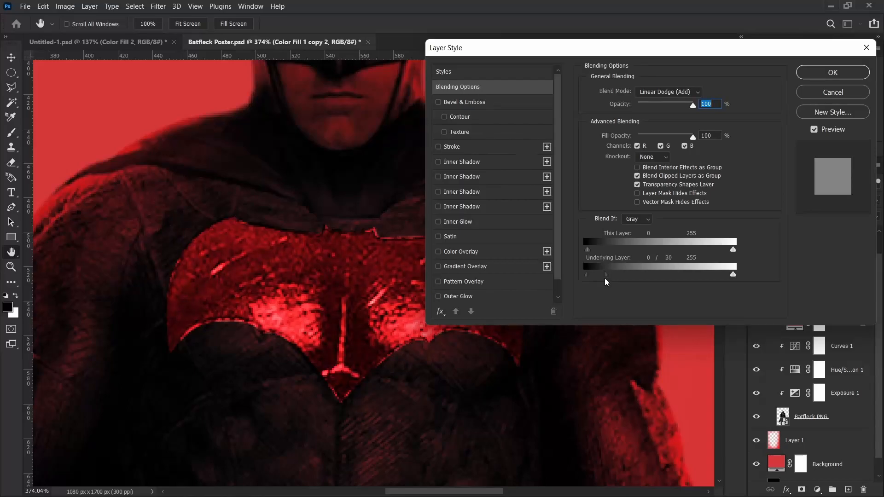
left_click(816, 74)
Add a new empty layer above the bat symbol's red fill and clip it to Bat Symbol.
scroll(299, 310, "down", 6)
left_click_drag(212, 346, 238, 359)
scroll(390, 329, "up", 8)
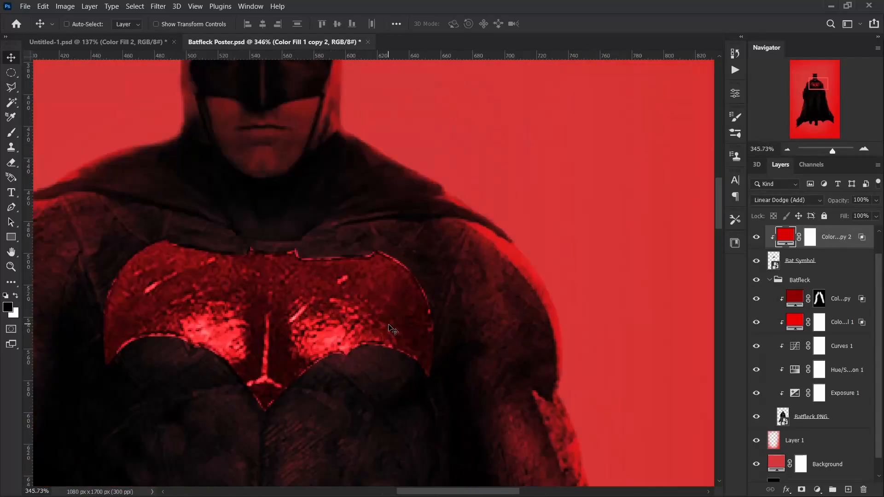
left_click_drag(232, 274, 305, 330)
scroll(322, 300, "down", 7)
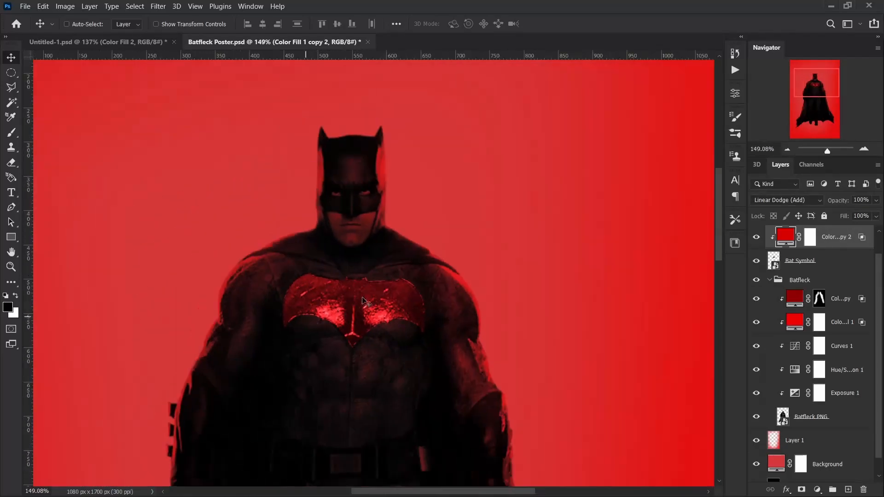
scroll(359, 318, "up", 3)
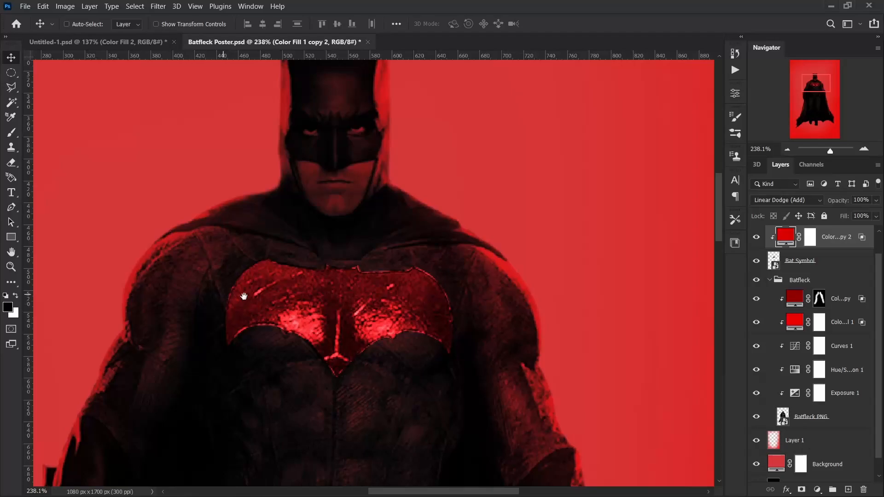
scroll(323, 299, "left", 2)
left_click(848, 490)
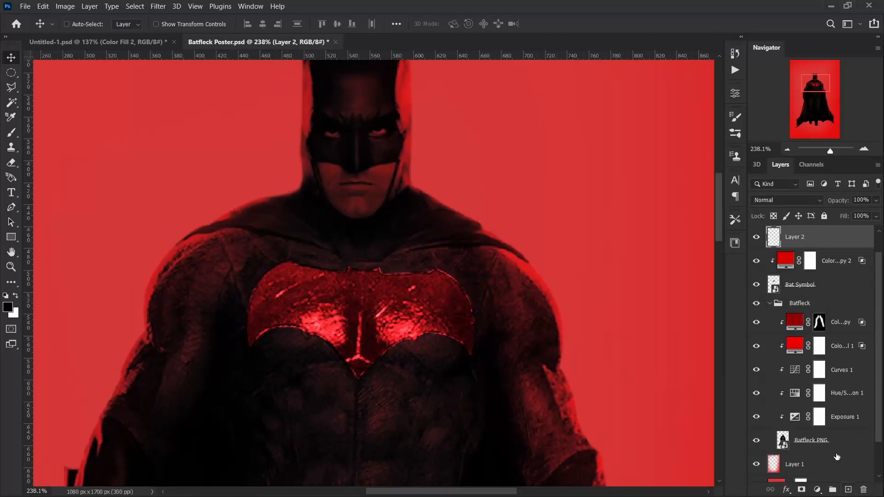
key("ctrl+alt+g")
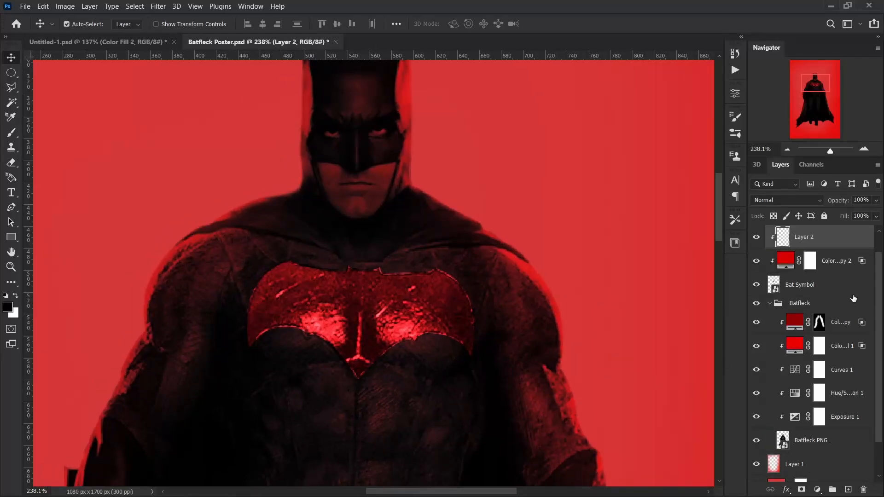
Choose the Brush tool with foreground color 8e0000 and set the new clipped layer's blend mode to Linear Dodge (Add).
left_click_drag(447, 249, 449, 257)
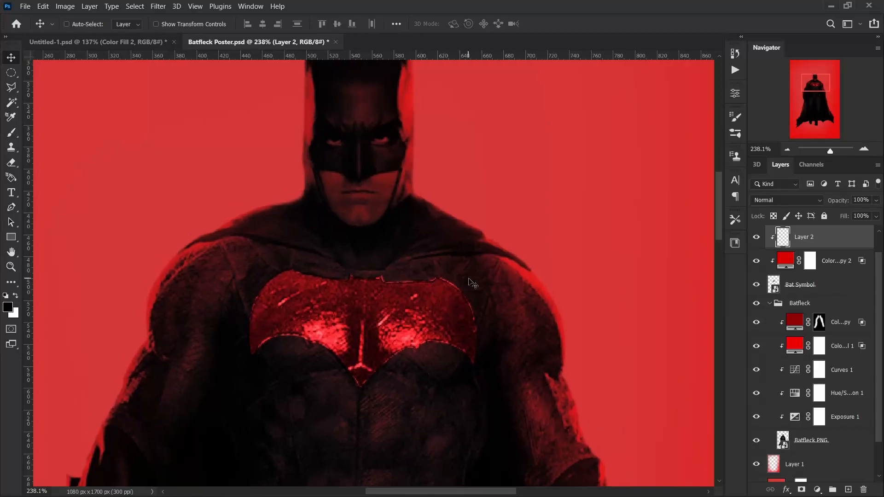
key("b")
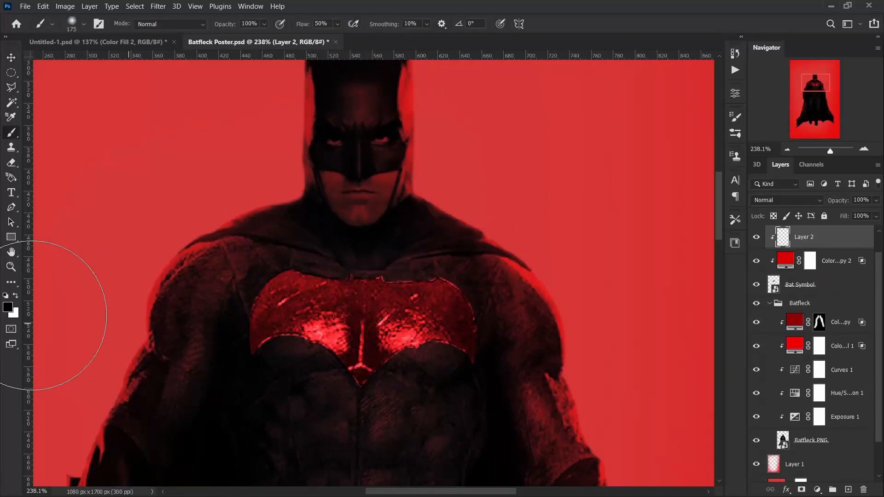
left_click(7, 306)
left_click(390, 309)
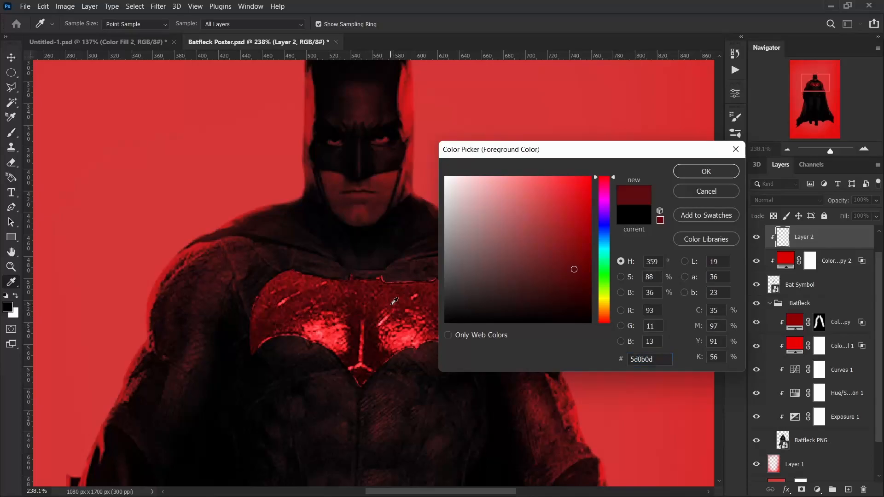
left_click_drag(581, 219, 603, 223)
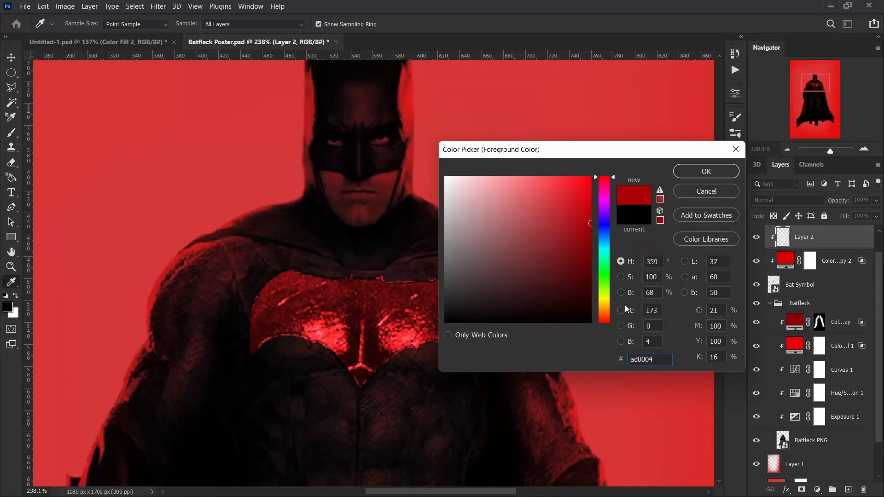
type("8e")
key("ctrl+a")
type("8e0000")
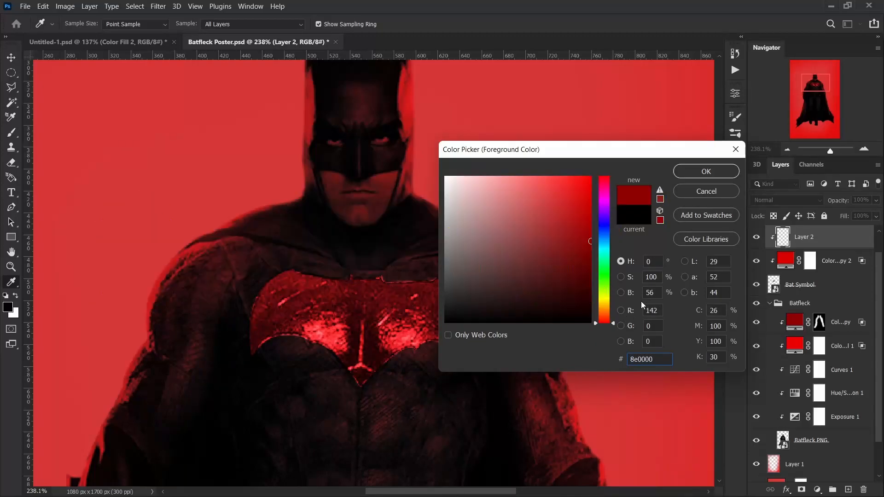
left_click(699, 177)
left_click(808, 203)
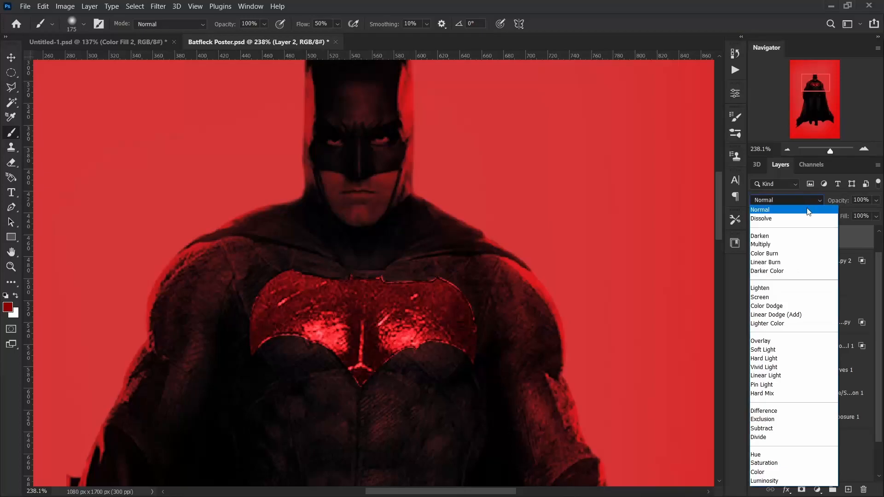
left_click(777, 317)
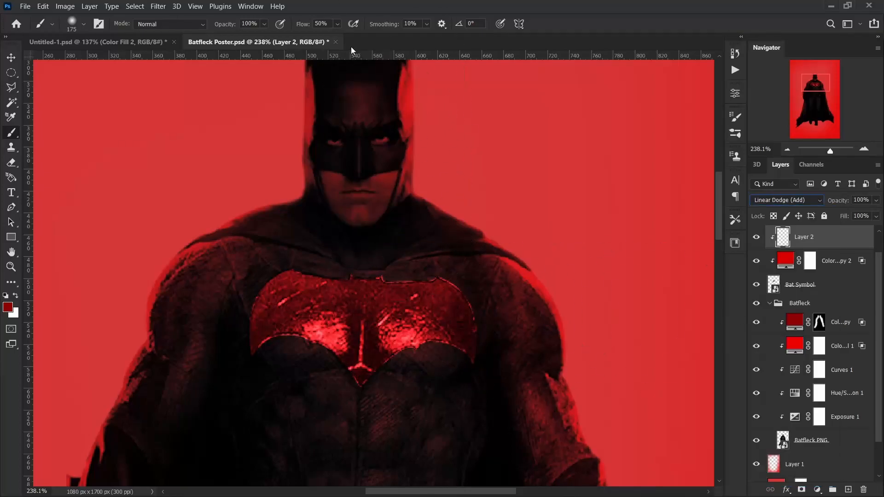
Set the brush flow to 20% and paint a soft glow over the bat symbol on Layer 2, checking it against the unpainted version.
type("20")
key("Return")
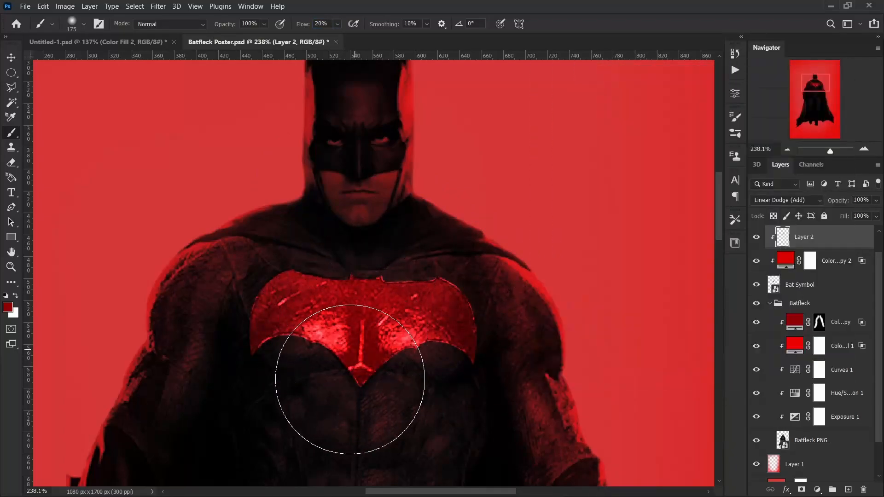
scroll(312, 316, "down", 2)
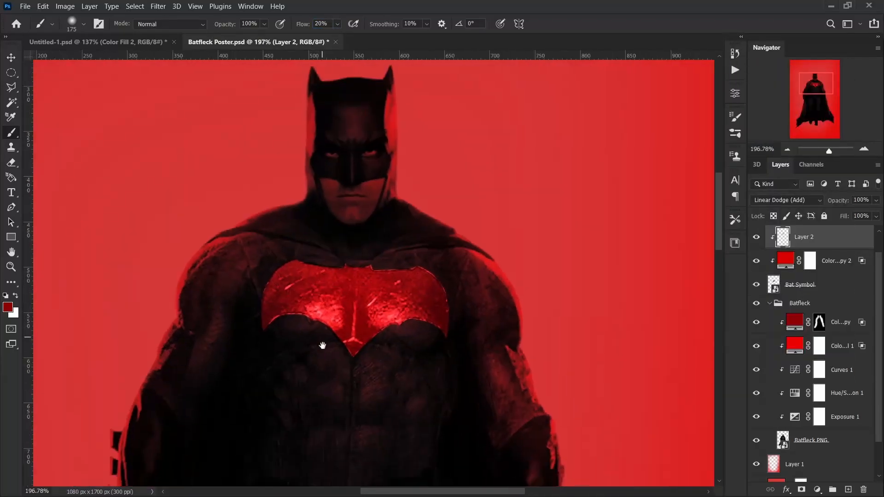
left_click(756, 238)
left_click(757, 238)
left_click(756, 238)
left_click(756, 238)
scroll(314, 338, "down", 1)
Swap the foreground and background colors, return to the Move tool and save the poster document.
key("e")
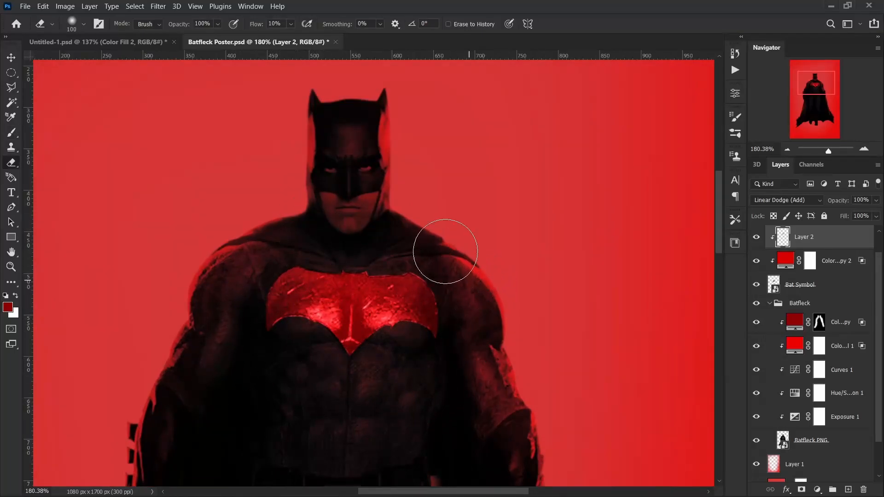
key("x")
scroll(272, 331, "down", 6)
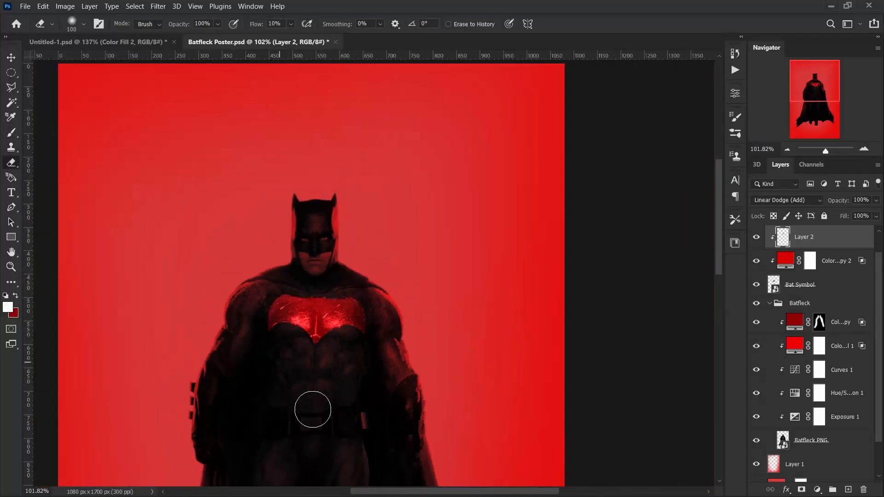
left_click_drag(316, 407, 381, 393)
key("v")
scroll(337, 369, "down", 1)
key("ctrl+s")
scroll(400, 394, "down", 1)
Compare the bat symbol with and without the painted glow of Layer 2, close up and on the whole poster.
left_click(757, 238)
left_click(757, 237)
left_click_drag(345, 318, 355, 347)
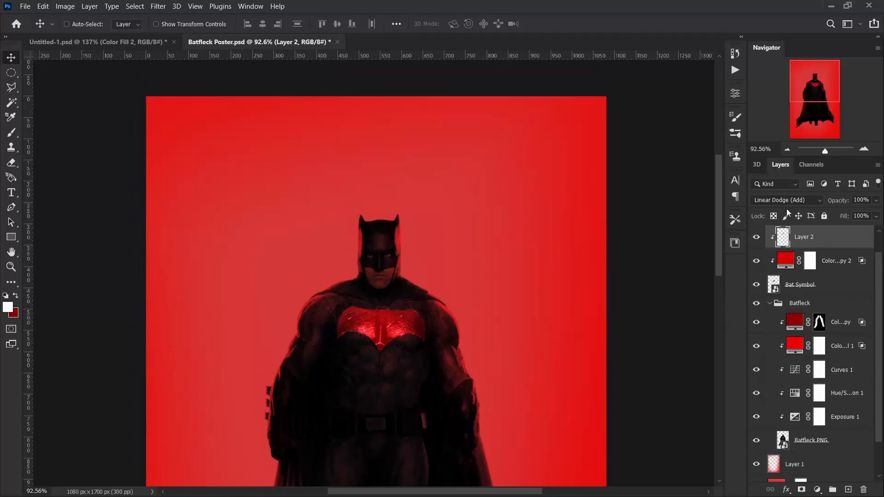
left_click(756, 238)
left_click(755, 238)
scroll(393, 324, "up", 2)
scroll(393, 324, "down", 6)
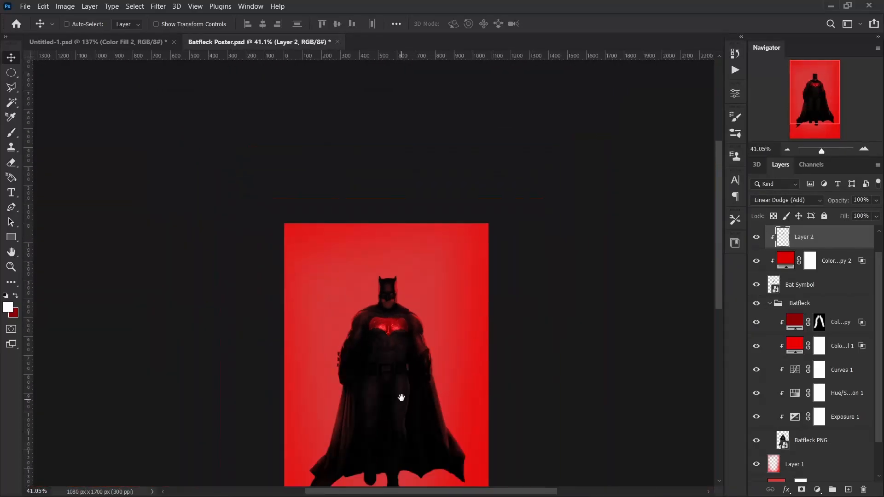
scroll(399, 405, "up", 2)
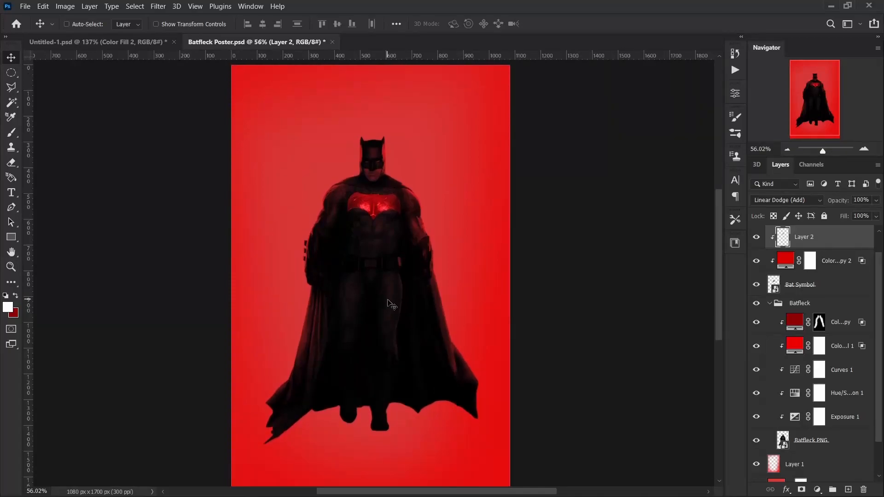
Start a Camera Raw Filter on Batfleck PNG with Contrast +19, Highlights +9, Shadows -16 and Temperature -5.
left_click(850, 443)
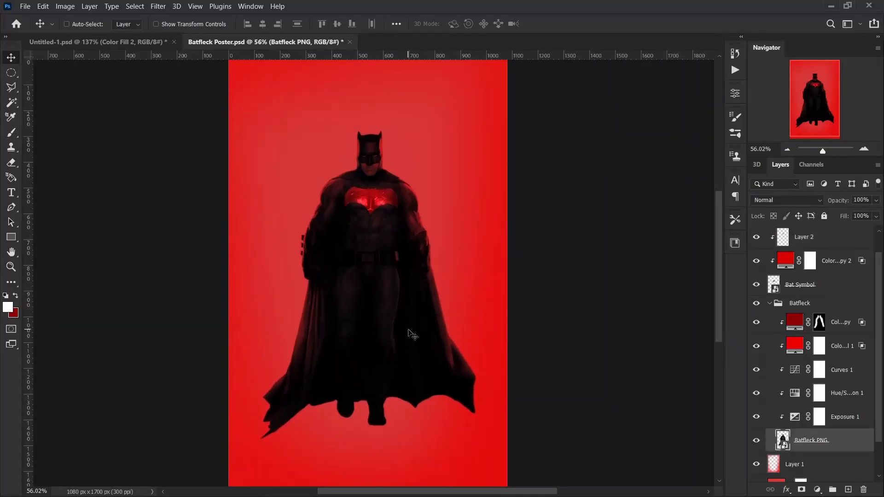
left_click(151, 9)
left_click(206, 87)
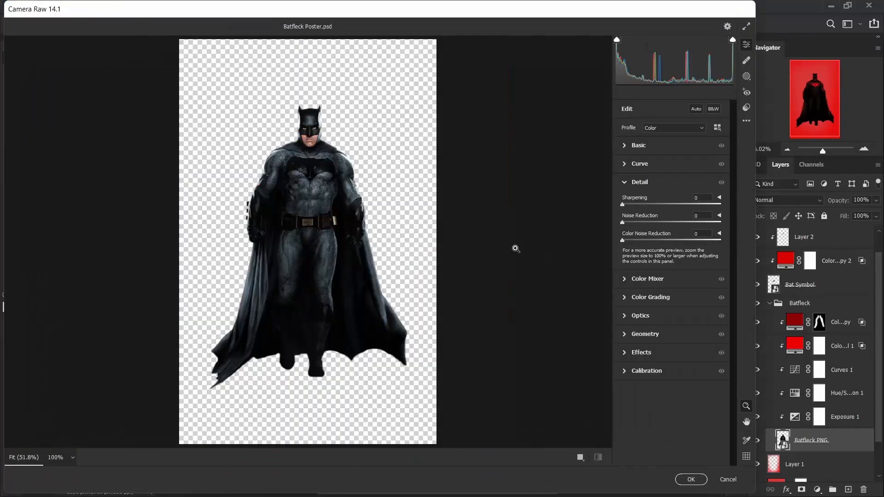
left_click(624, 145)
left_click_drag(374, 15, 429, 22)
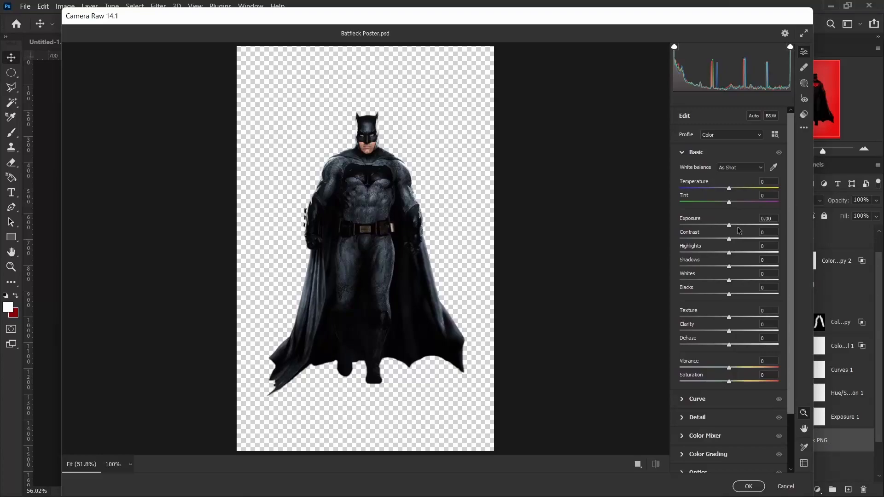
left_click_drag(731, 239, 721, 267)
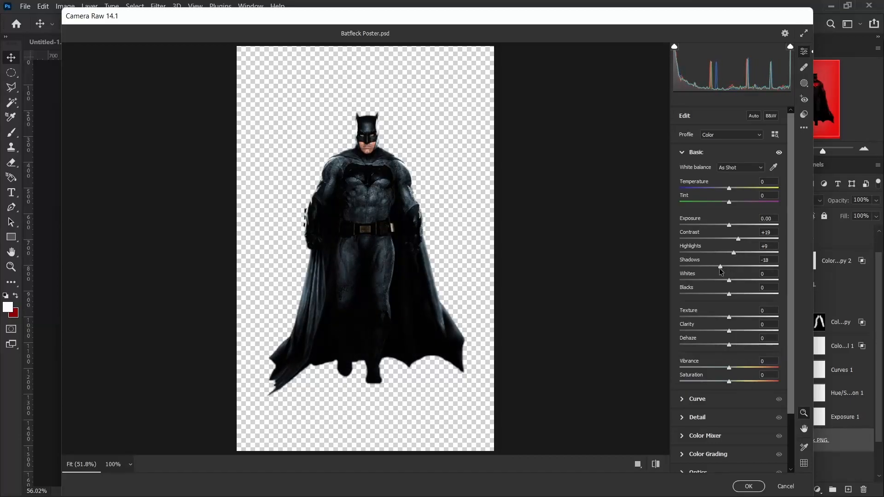
left_click_drag(729, 192, 727, 192)
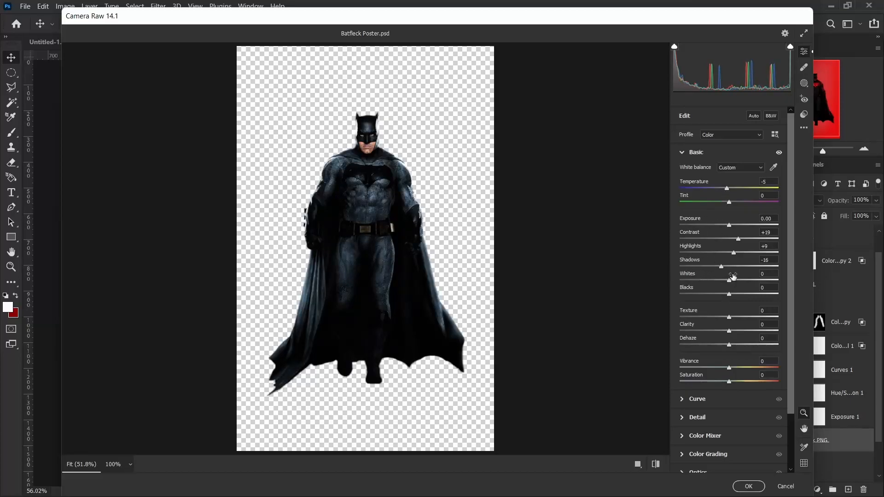
Set Whites to +8, Blacks to -10, Texture to +10, Clarity to +9 and Dehaze to +20, and slightly lower the Saturation.
left_click_drag(731, 278, 738, 348)
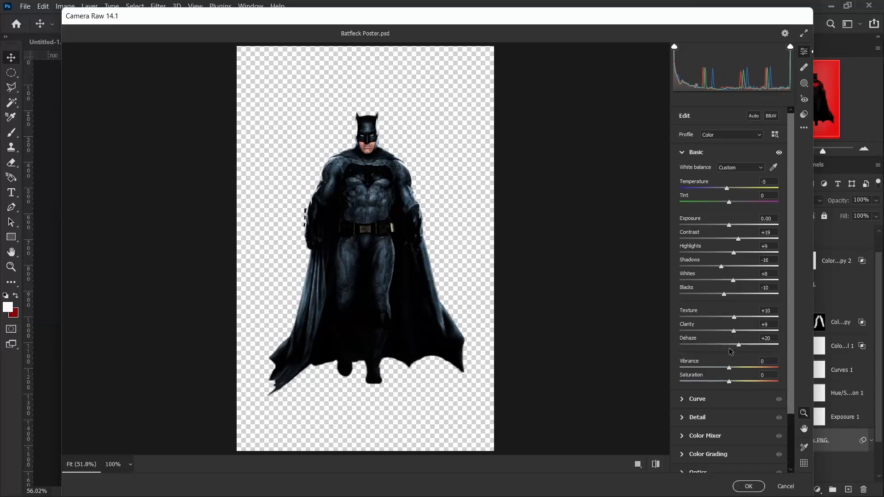
left_click_drag(729, 382, 720, 383)
Set the Camera Raw Sharpening to 29, raise Noise Reduction slightly and apply the filter to the Batfleck figure.
left_click(683, 417)
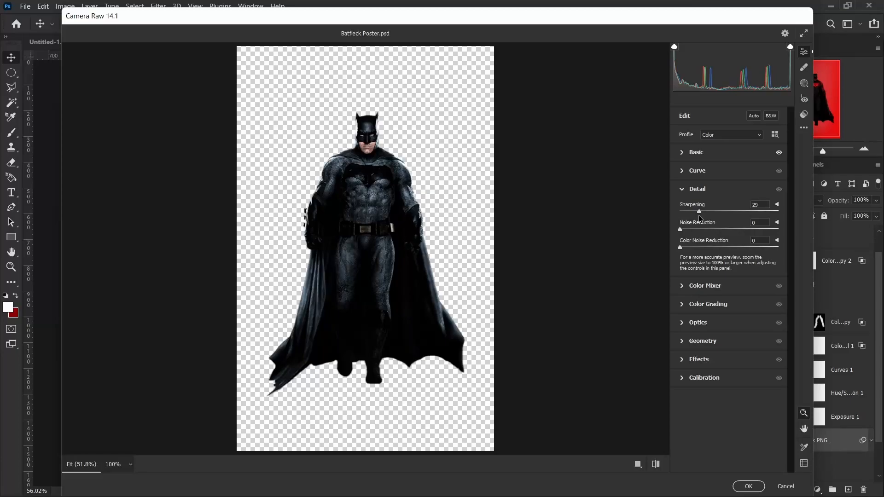
left_click_drag(681, 229, 700, 234)
left_click(750, 486)
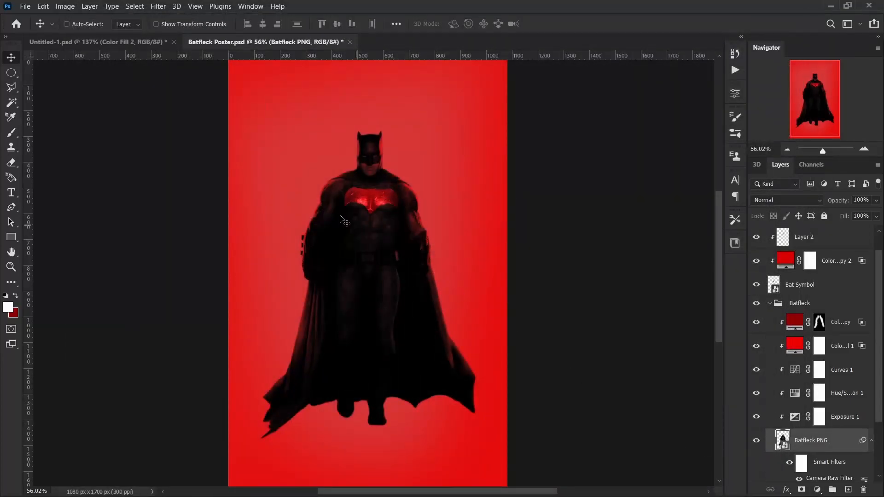
Compare the Batfleck figure with and without its Camera Raw Filter.
scroll(785, 451, "down", 3)
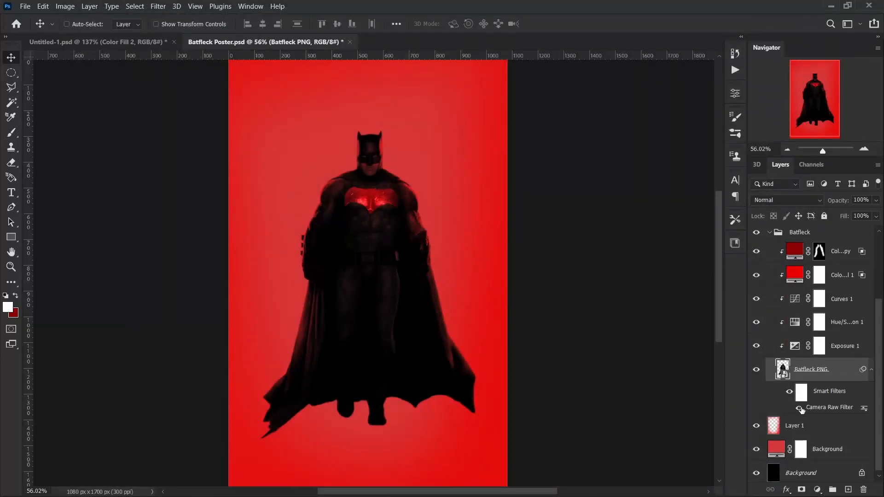
left_click(799, 408)
scroll(426, 311, "up", 2)
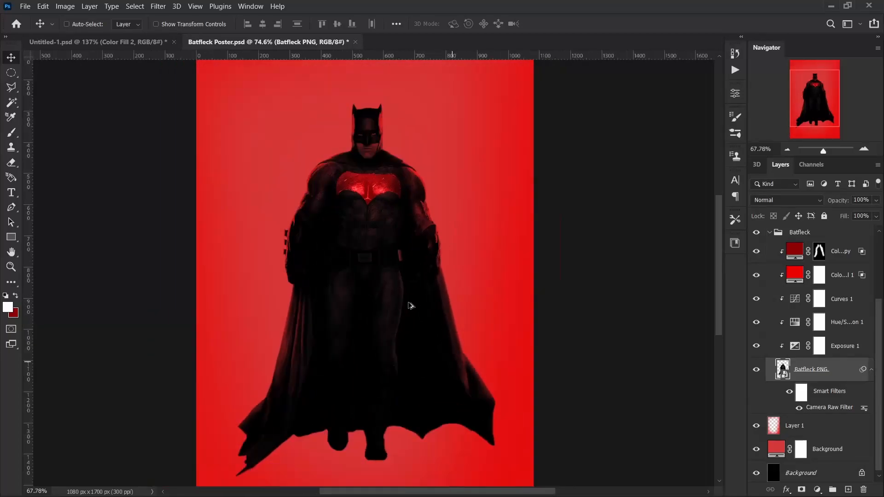
scroll(410, 306, "down", 4)
scroll(409, 308, "up", 2)
left_click_drag(379, 280, 381, 265)
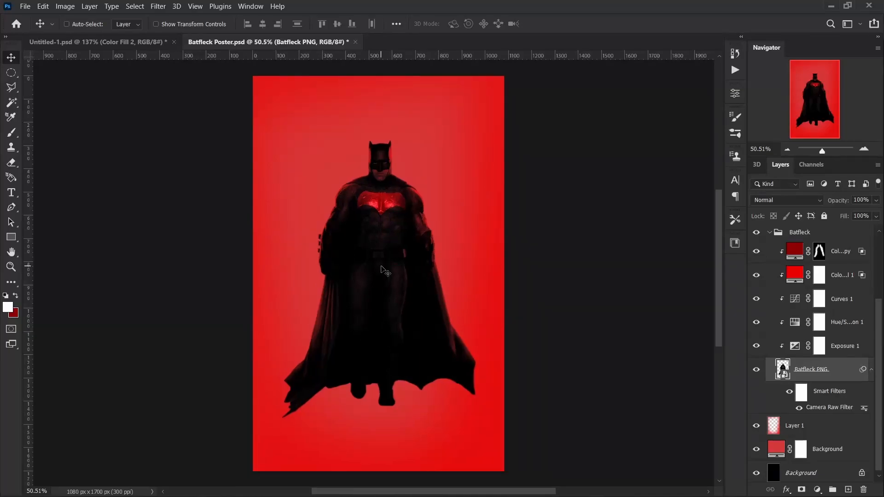
scroll(877, 394, "up", 4)
Collapse the Batfleck layer group and review the figure against the red background.
left_click(769, 327)
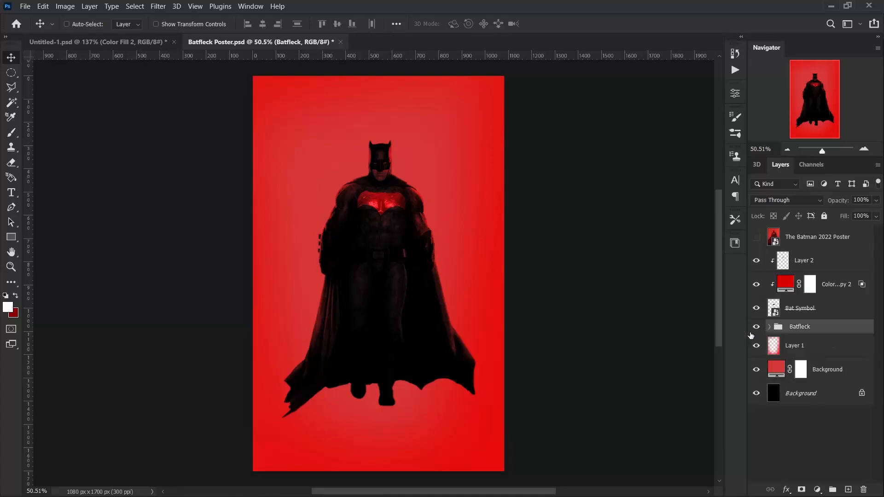
scroll(253, 179, "up", 6)
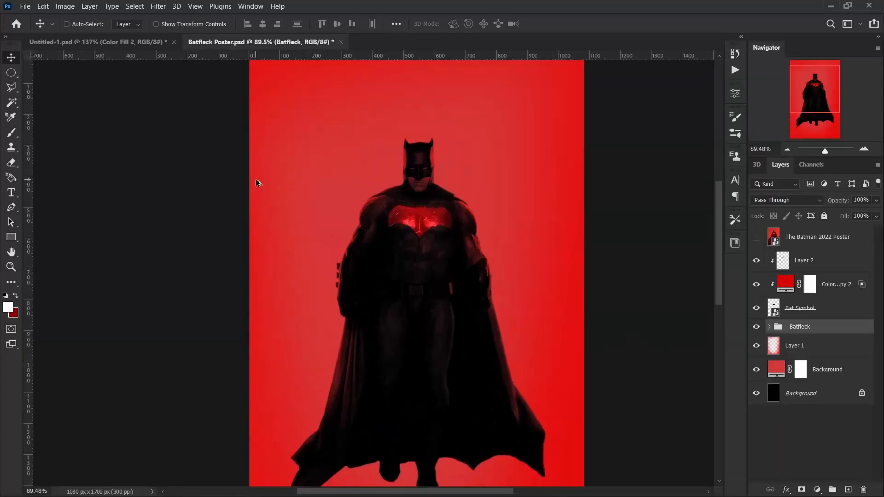
left_click_drag(355, 236, 280, 244)
scroll(403, 191, "down", 2)
scroll(403, 192, "down", 3)
scroll(405, 249, "up", 3)
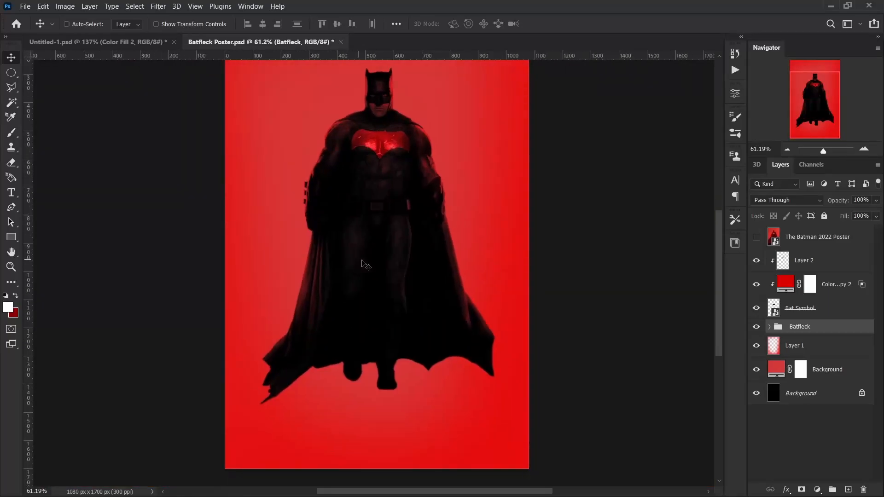
scroll(360, 264, "down", 3)
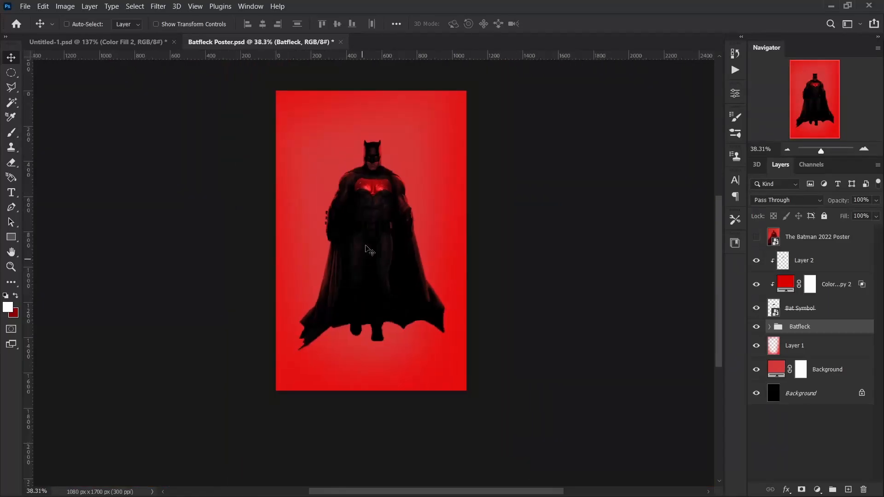
Examine what Layer 1 contributes to the background by comparing the poster with and without it.
left_click(841, 355)
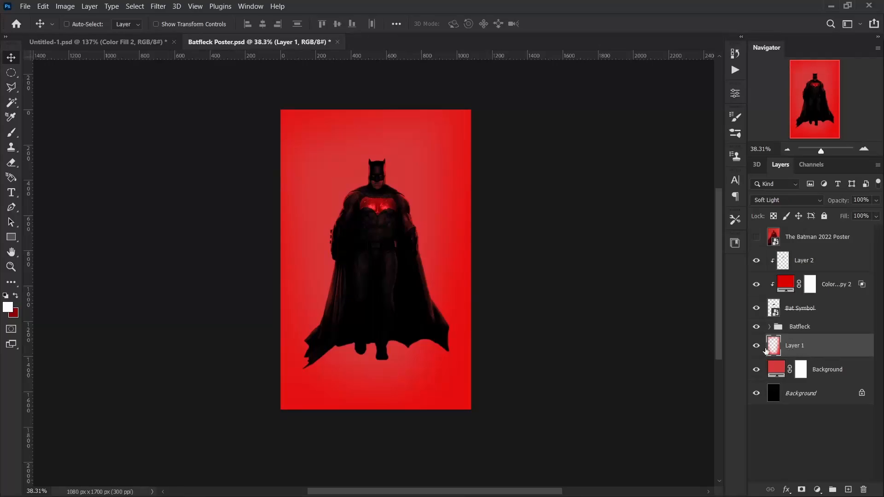
left_click(757, 346)
left_click(757, 346)
left_click(757, 346)
left_click(757, 346)
left_click_drag(338, 283, 336, 297)
left_click(757, 346)
left_click(757, 346)
Add a new empty layer above Layer 1 and name it Bright Spots.
left_click(847, 489)
double_click(799, 348)
type("Brigh")
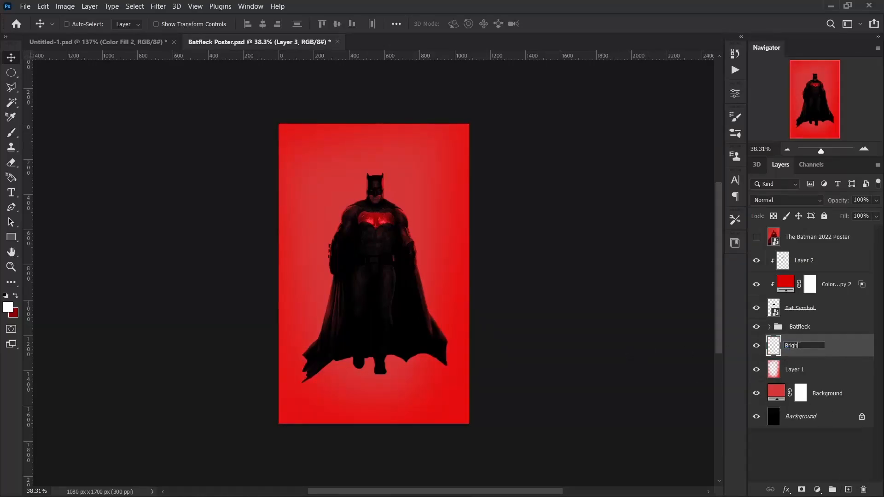
type("t Spots")
key("Return")
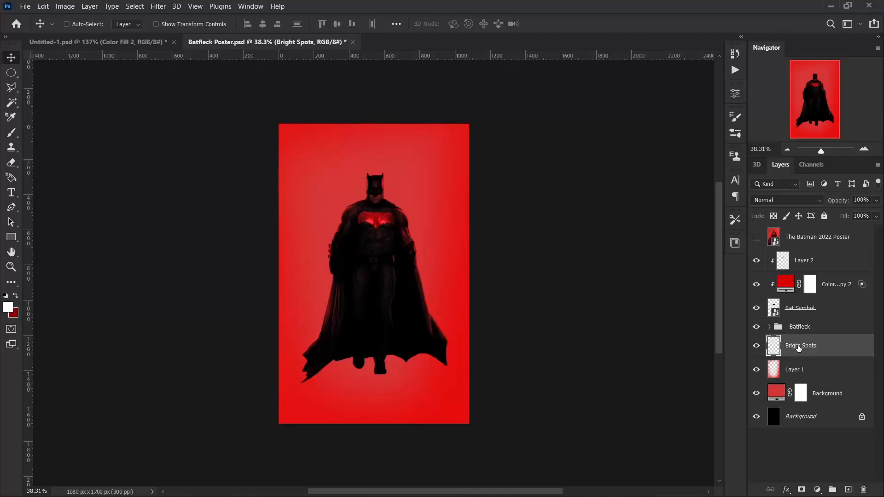
Paint soft white spots on Bright Spots at the poster's upper-right corner, left edge and upper-left corner with a 1000 px brush.
key("b")
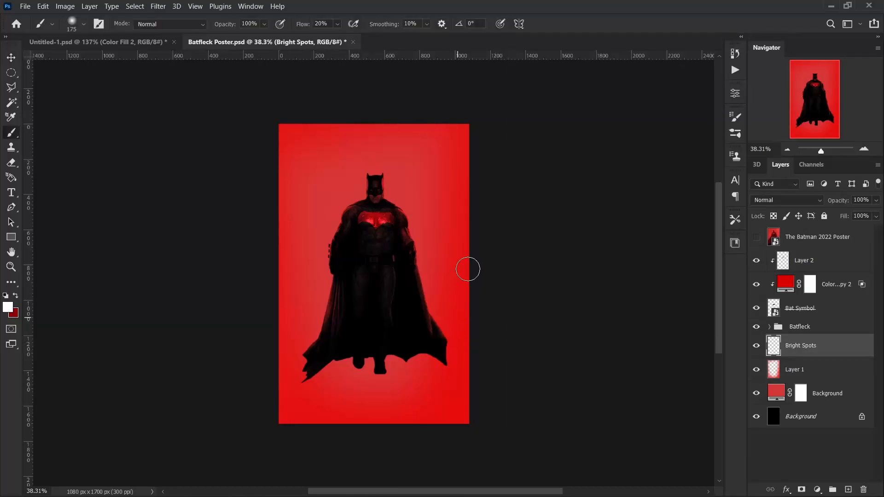
key("bracketright")
key("bracketright")
key("bracketright")
key("bracketright")
key("bracketright")
key("bracketright")
key("bracketright")
left_click(453, 148)
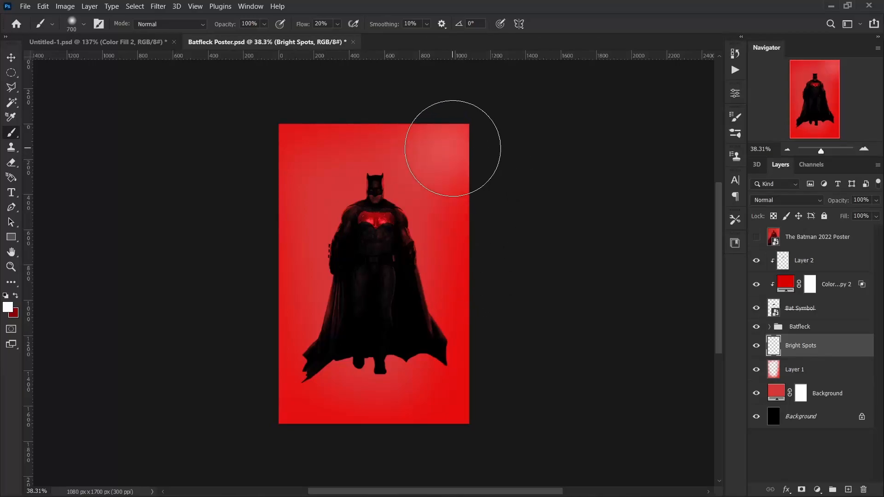
key("ctrl+z")
key("bracketright")
key("bracketright")
key("bracketright")
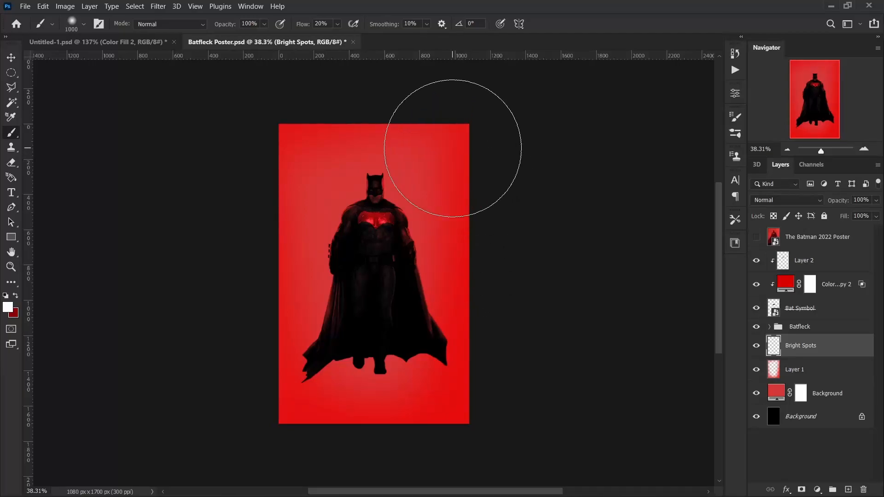
left_click(454, 152)
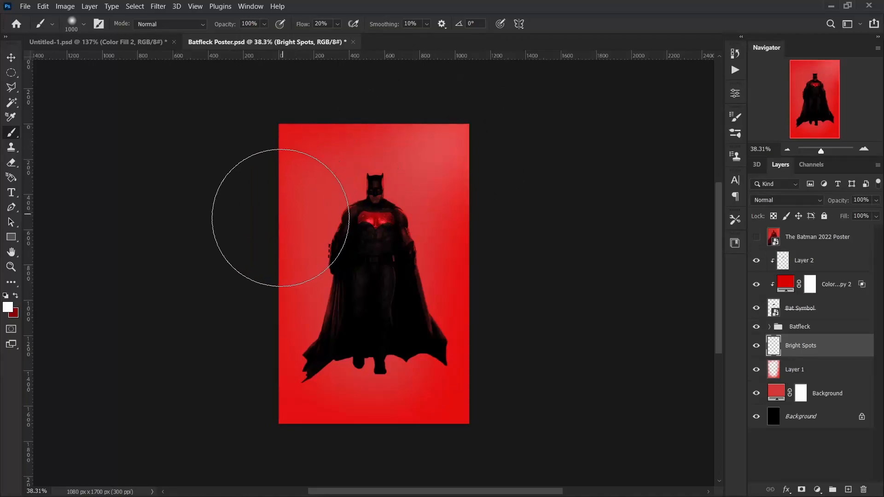
left_click(279, 213)
left_click(279, 113)
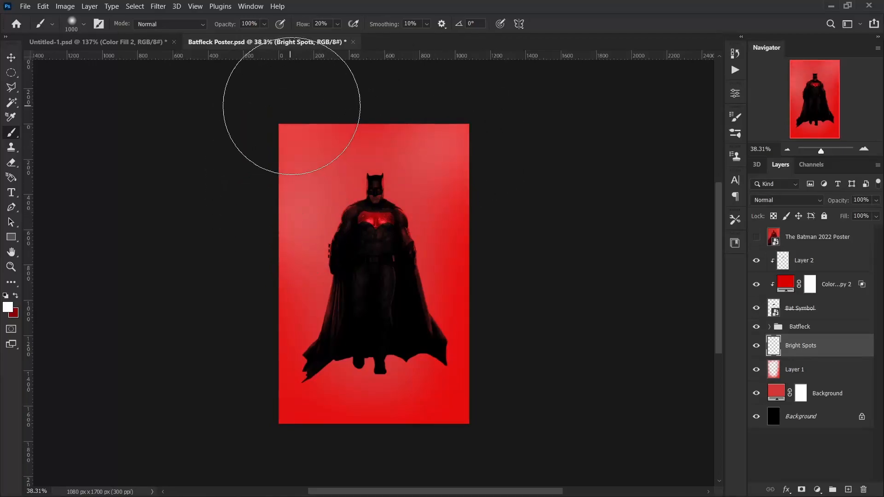
Set the Bright Spots layer's blend mode to Soft Light and compare the background with and without it.
left_click(805, 199)
left_click(772, 349)
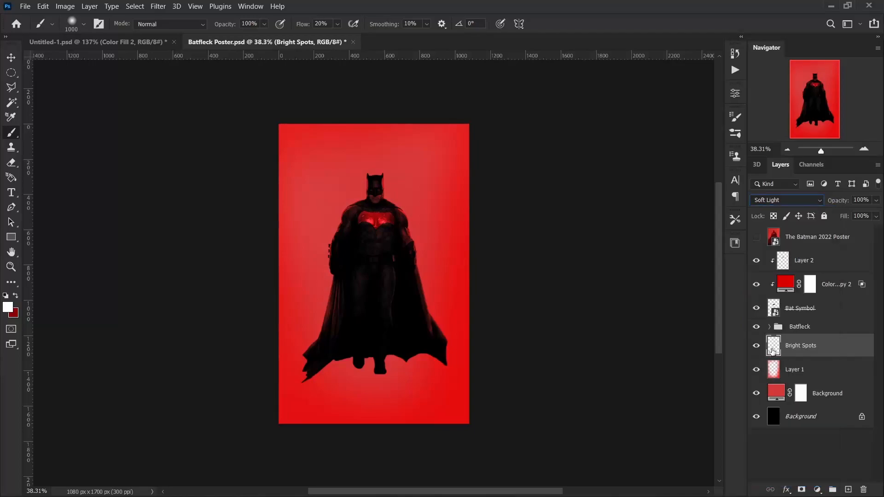
left_click(755, 345)
left_click(755, 345)
scroll(353, 271, "up", 2)
key("v")
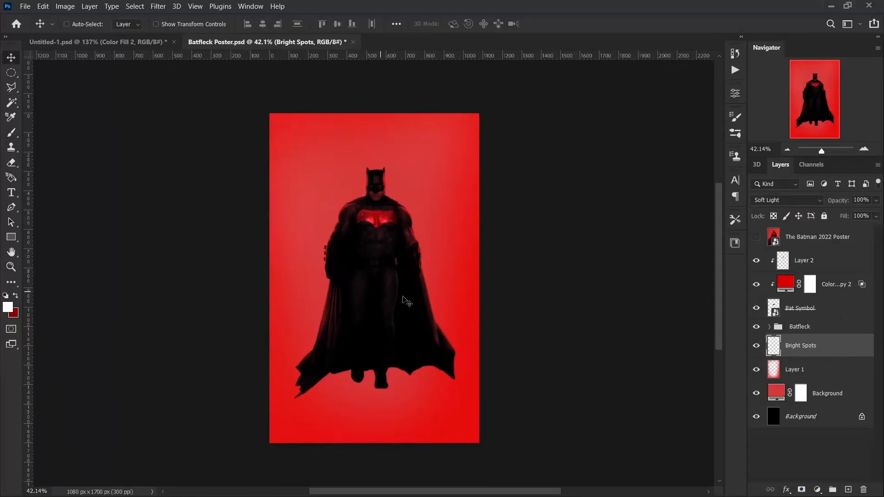
Mask out the red Background fill beneath the figure's feet toward the poster's lower-left corner with a soft 400 px black brush.
left_click(776, 395)
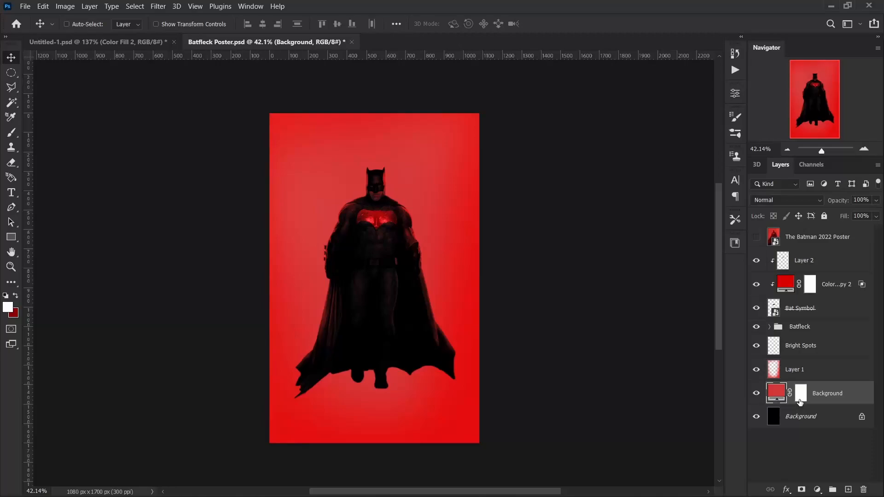
left_click(799, 396)
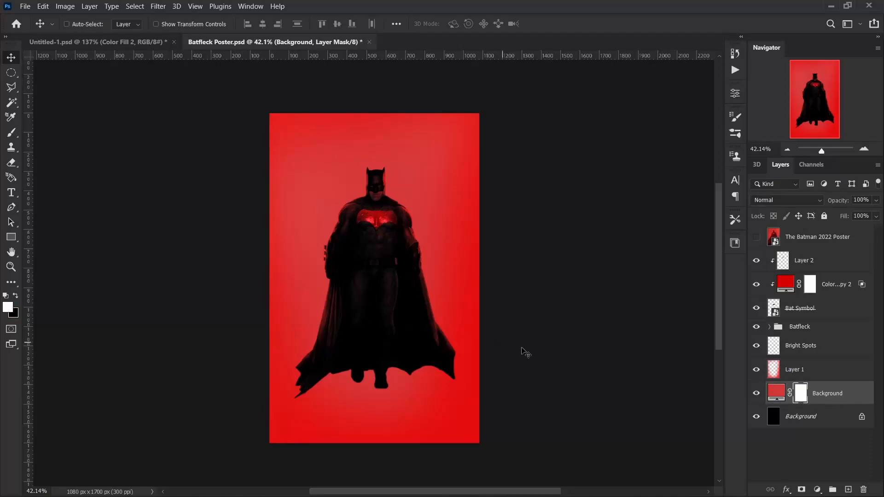
key("b")
key("bracketleft")
key("bracketleft")
key("bracketleft")
key("bracketleft")
key("bracketleft")
key("bracketleft")
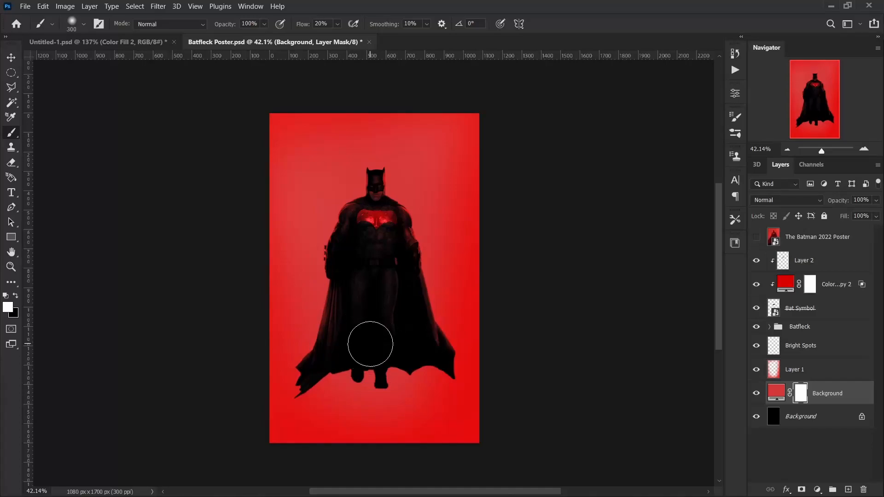
key("x")
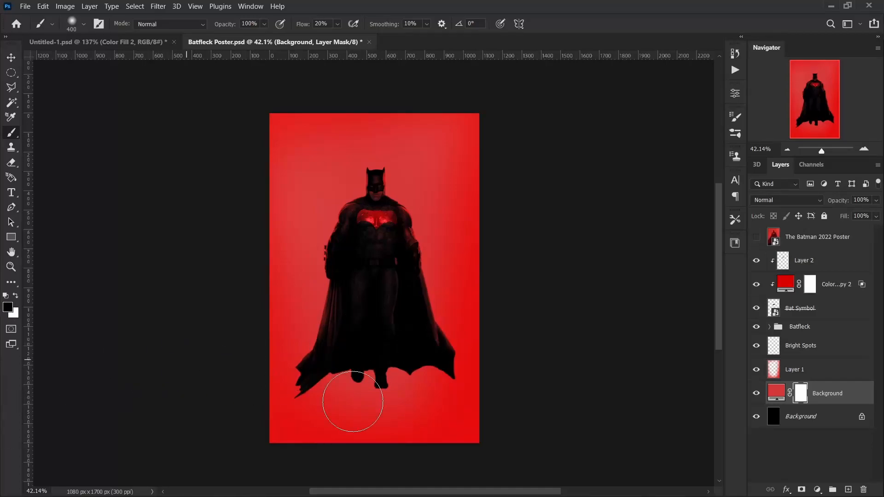
scroll(395, 376, "up", 1)
left_click_drag(375, 402, 385, 385)
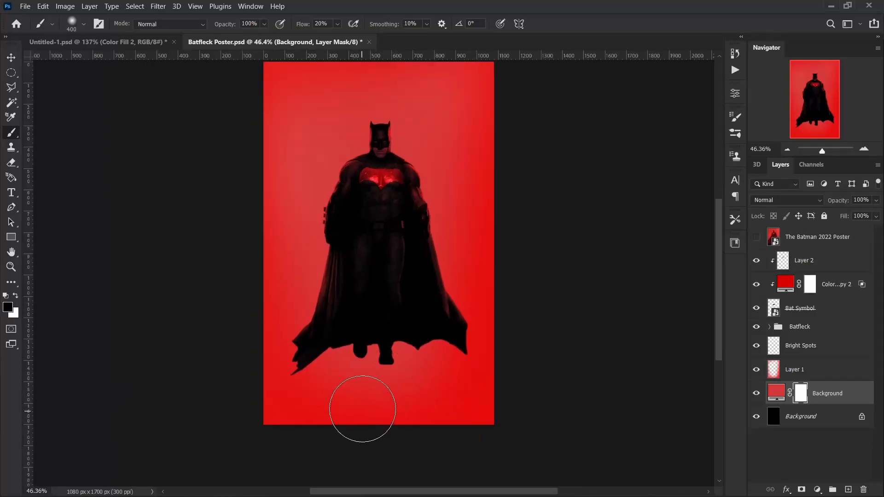
mouse_move(376, 351)
left_mouse_down()
mouse_move(330, 386)
mouse_move(324, 407)
mouse_move(344, 355)
mouse_move(325, 356)
mouse_move(267, 428)
mouse_move(347, 350)
mouse_move(323, 370)
mouse_move(276, 450)
mouse_move(382, 339)
mouse_move(386, 394)
mouse_move(463, 348)
mouse_move(430, 350)
mouse_move(275, 460)
mouse_move(414, 332)
mouse_move(354, 437)
mouse_move(424, 345)
mouse_move(381, 416)
mouse_move(439, 343)
mouse_move(356, 462)
mouse_move(427, 331)
mouse_move(381, 403)
mouse_move(415, 342)
mouse_move(257, 424)
mouse_move(348, 360)
mouse_move(347, 391)
left_mouse_up()
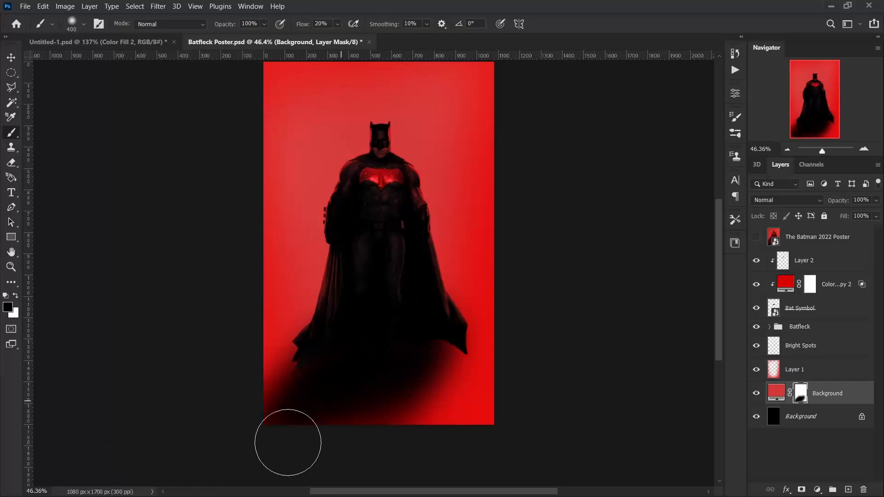
Darken the poster's lower-right corner by painting lightly in black on the Background fill's mask.
scroll(302, 384, "down", 2)
scroll(327, 371, "up", 1)
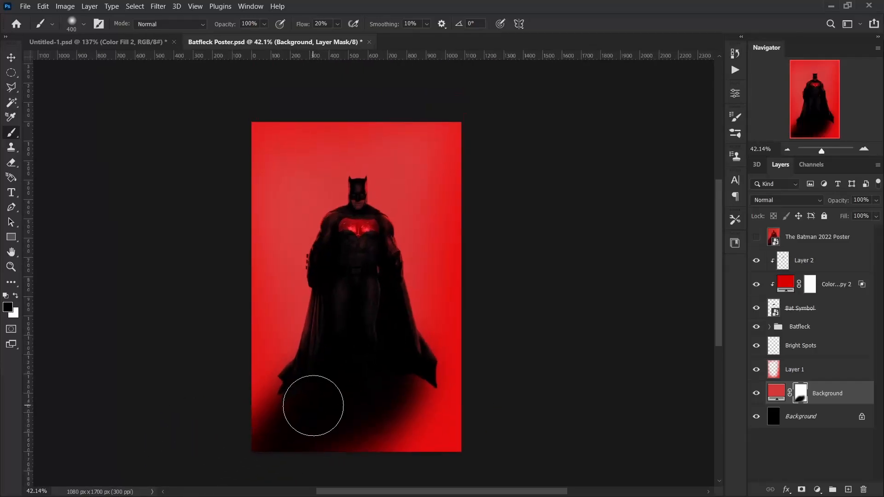
scroll(421, 388, "up", 3)
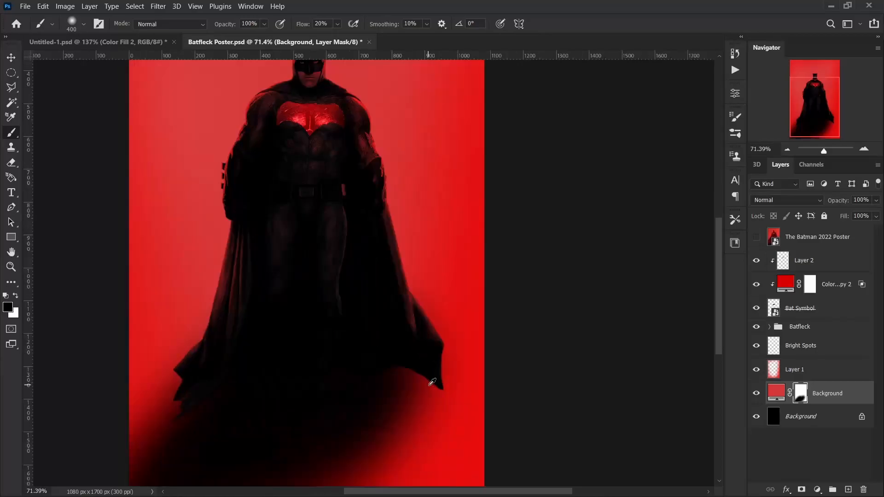
scroll(310, 412, "down", 3)
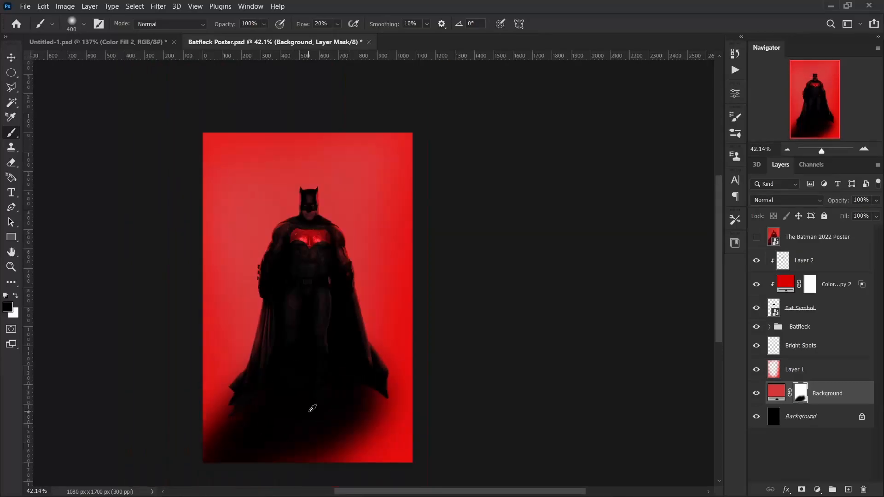
left_click_drag(461, 291, 406, 469)
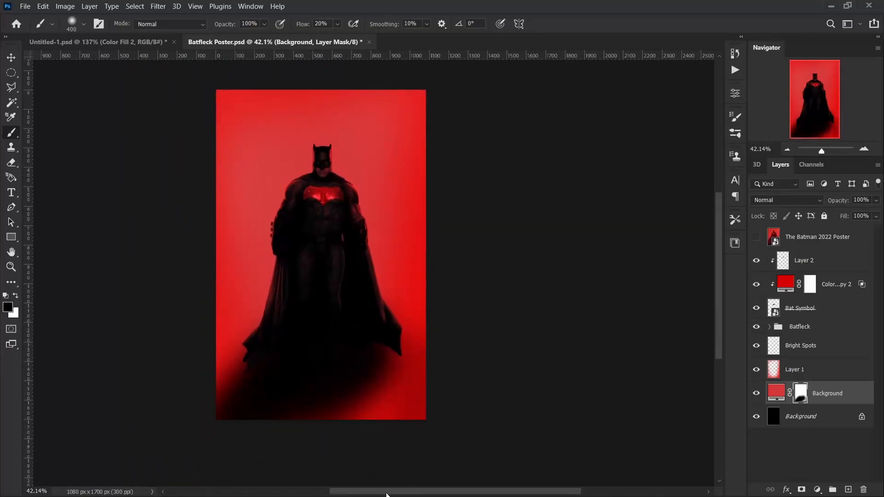
left_click_drag(441, 336, 407, 491)
scroll(330, 434, "down", 2)
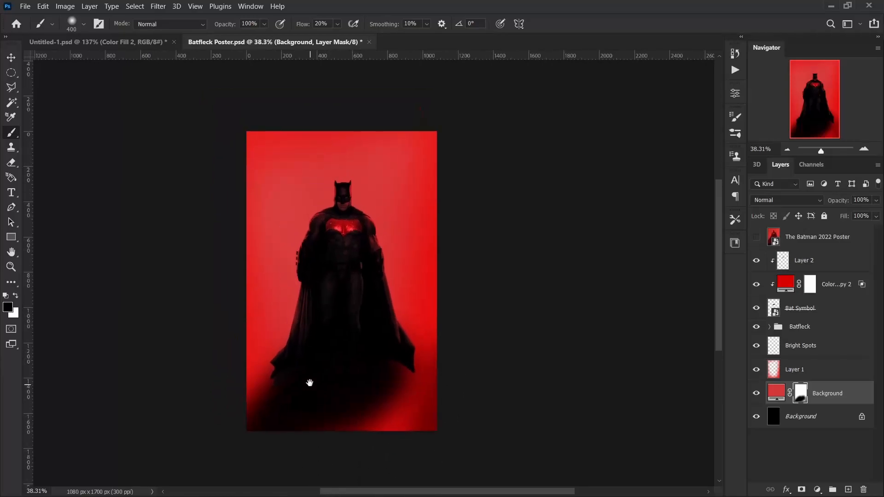
key("v")
mouse_move(320, 319)
left_mouse_down()
mouse_move(330, 325)
mouse_move(320, 315)
left_mouse_up()
scroll(328, 325, "up", 1)
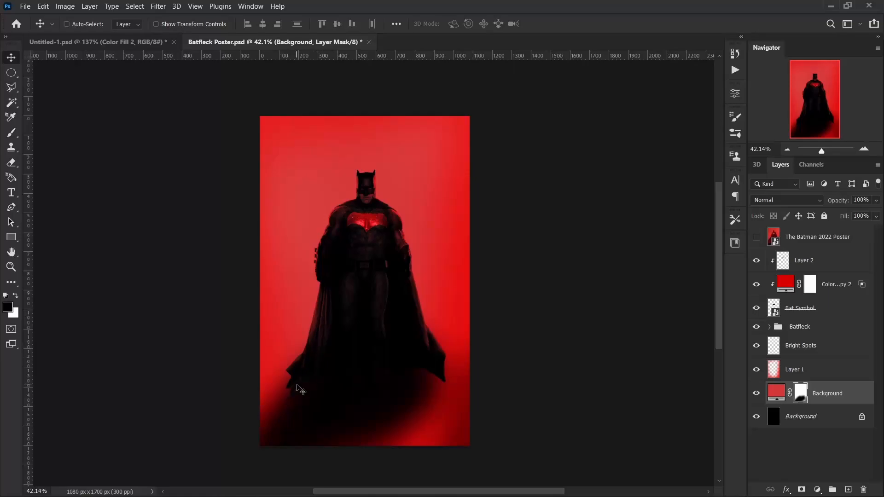
left_click_drag(345, 348, 344, 345)
Compare the bat symbol with and without Layer 2, and rename that layer Highlights.
scroll(357, 218, "up", 10)
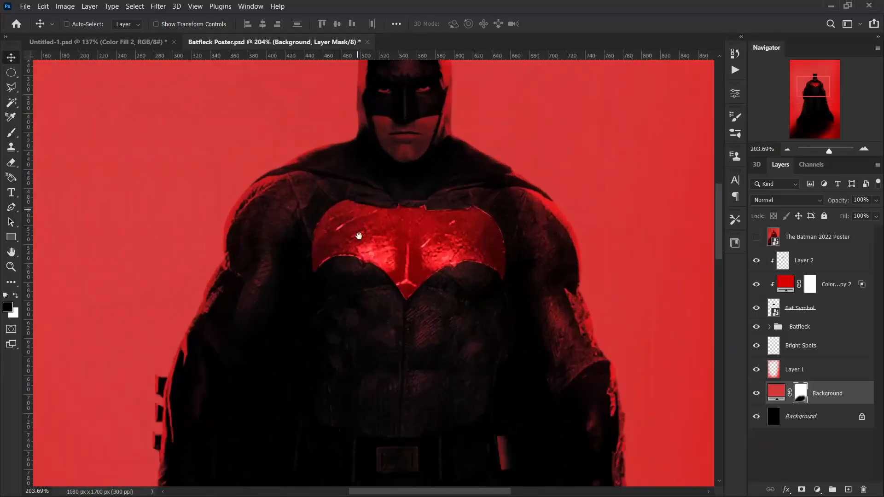
left_click_drag(356, 248, 340, 263)
left_click(820, 264)
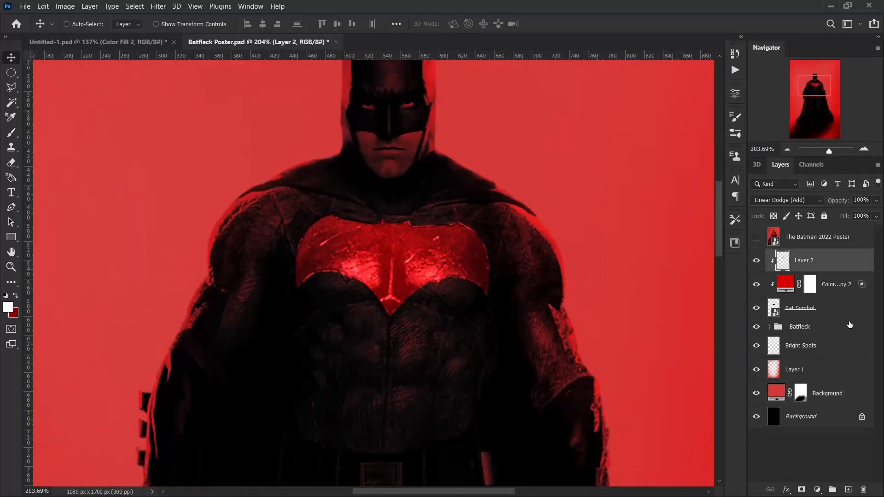
left_click(757, 261)
left_click(756, 261)
double_click(800, 266)
type("Highlights")
key("Return")
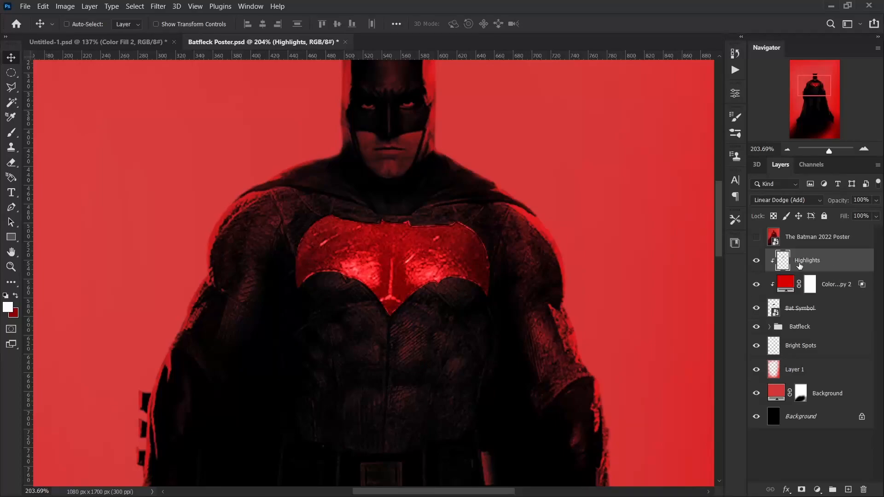
Add a new unclipped layer above Highlights and size the soft brush to 150 px.
left_click(847, 489)
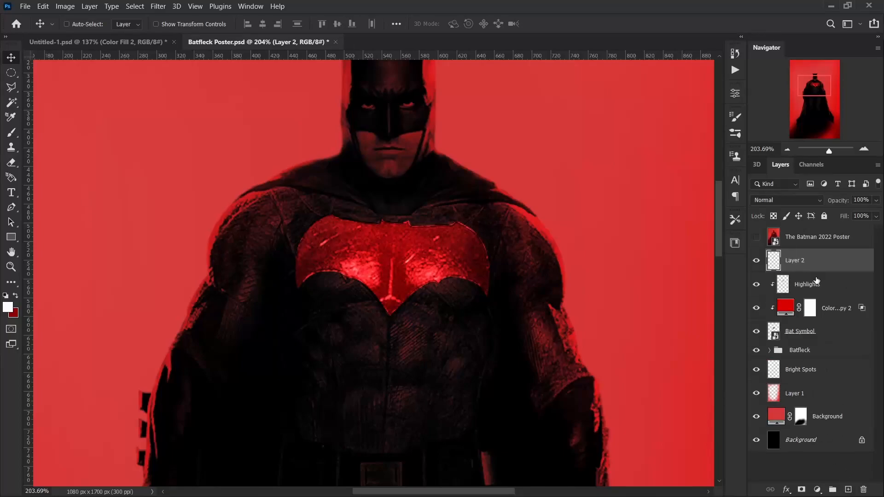
key("ctrl+alt+g")
key("b")
key("bracketleft")
key("bracketleft")
key("bracketleft")
key("bracketleft")
key("bracketleft")
key("ctrl+alt+g")
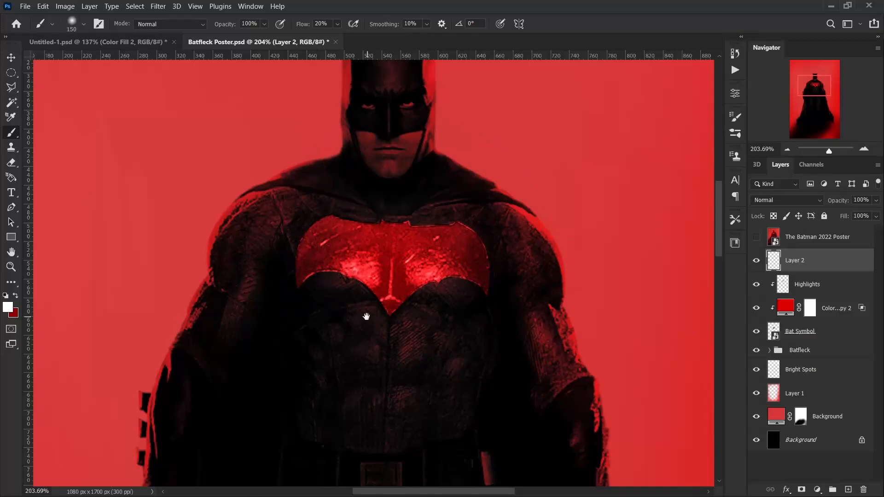
Set the new layer's blend mode to Linear Dodge (Add) and paint a dark red #8e0000 glow around the bat symbol.
left_click_drag(366, 316, 360, 327)
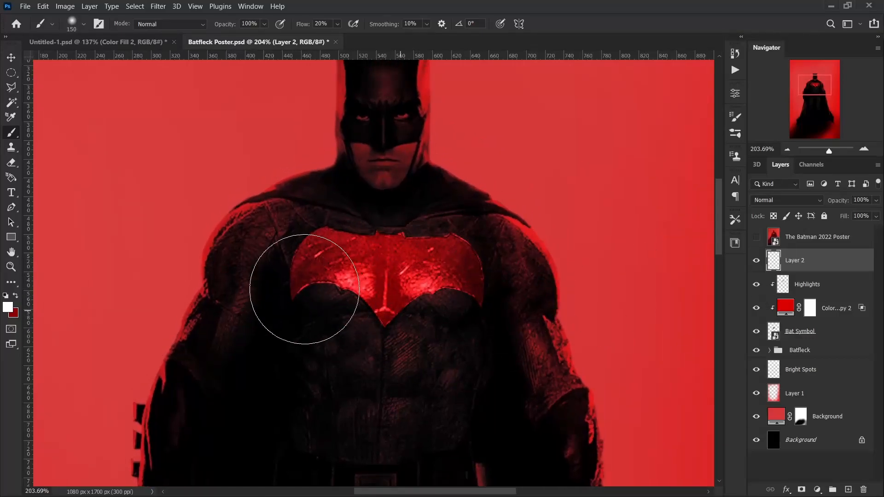
left_click_drag(350, 321, 334, 337)
key("x")
left_click(810, 200)
left_click(800, 298)
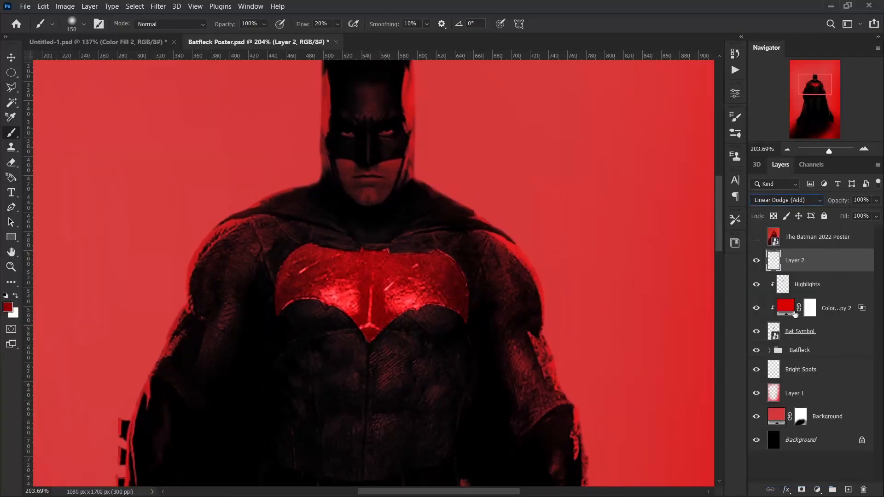
left_click(6, 308)
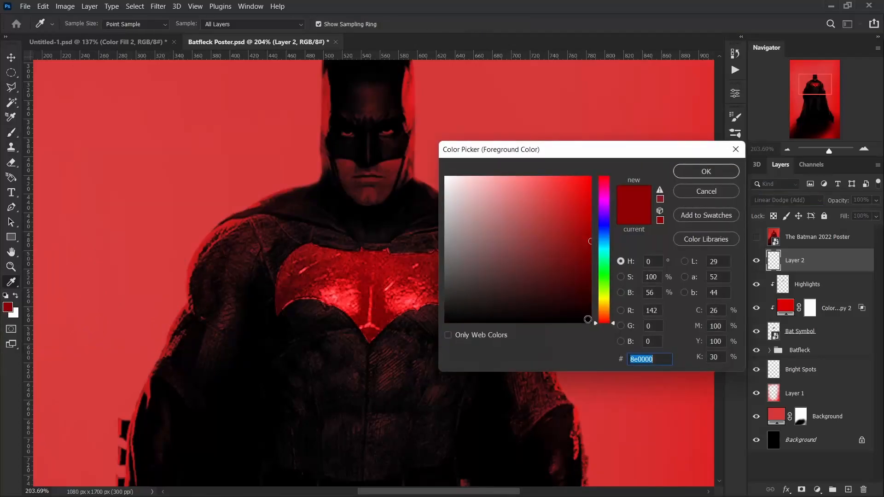
left_click(690, 170)
key("b")
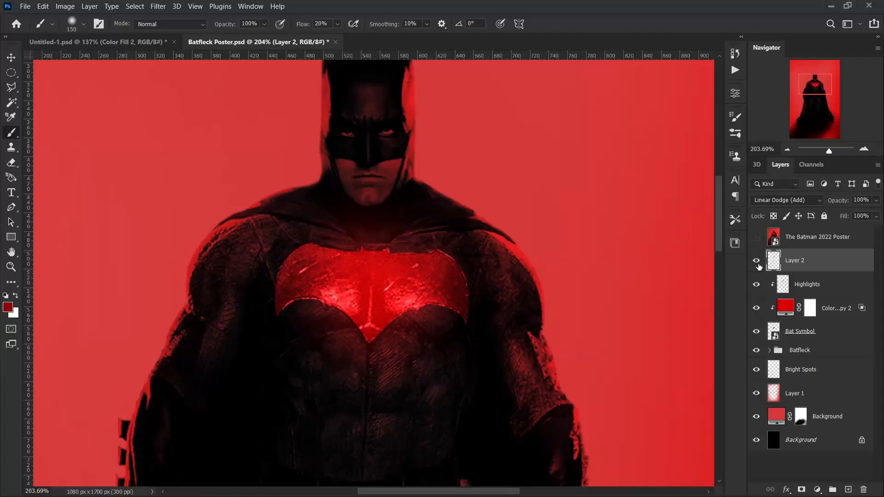
Examine the glow in the whole composition and compare it with The Batman 2022 Poster reference layer.
scroll(386, 306, "down", 5)
left_click_drag(382, 317, 378, 276)
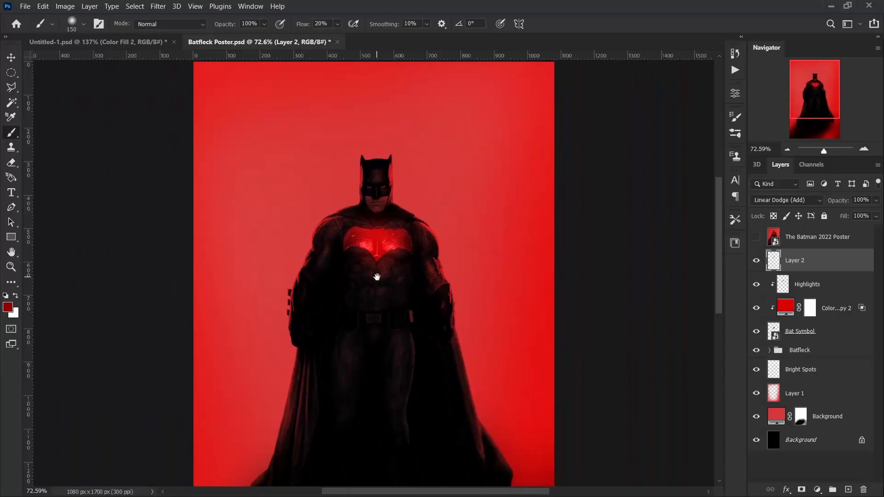
key("v")
scroll(383, 284, "down", 5)
left_click_drag(389, 336, 359, 286)
scroll(393, 296, "down", 2)
scroll(394, 297, "up", 2)
scroll(366, 290, "up", 1)
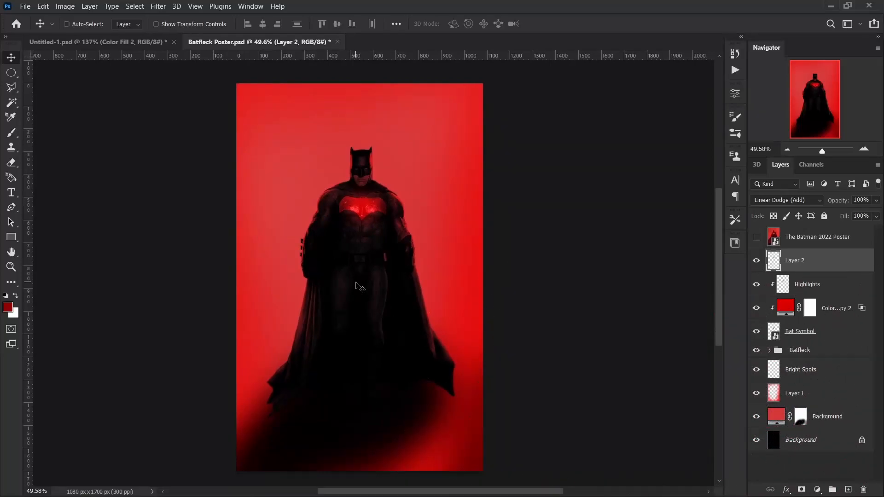
left_click_drag(365, 287, 369, 289)
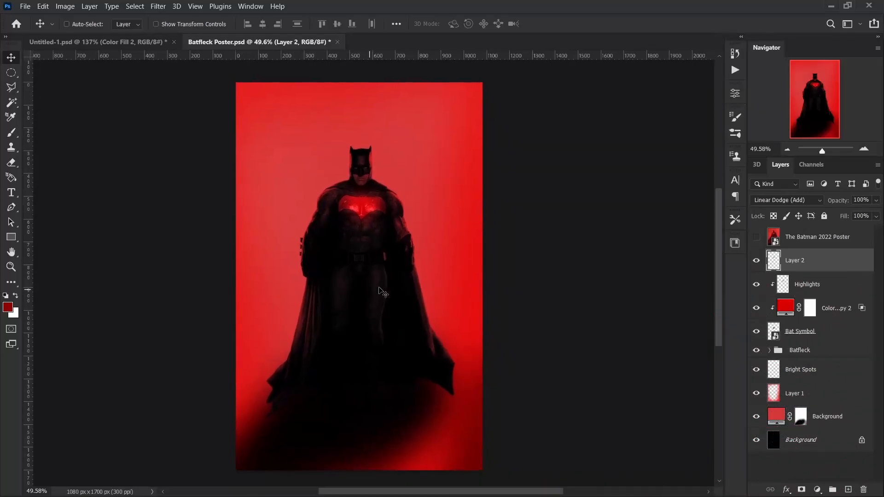
left_click(756, 237)
left_click(756, 236)
left_click(755, 237)
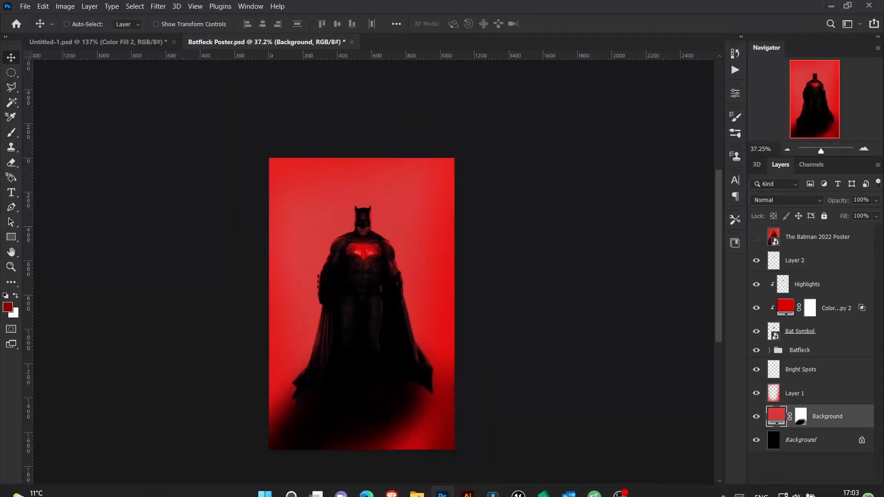
Place the Heavy Rain Overlay image from the Assets folder into the poster and move its layer above Layer 2.
left_click(417, 484)
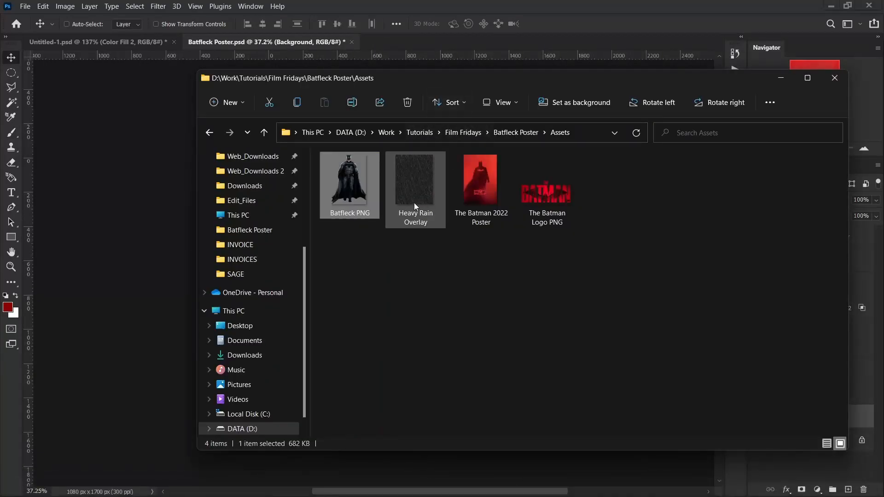
left_click_drag(352, 213, 98, 282)
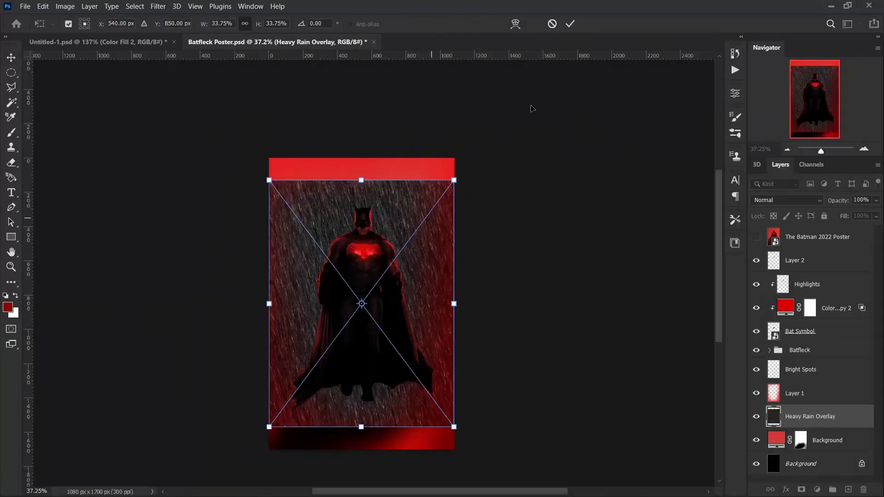
left_click(570, 24)
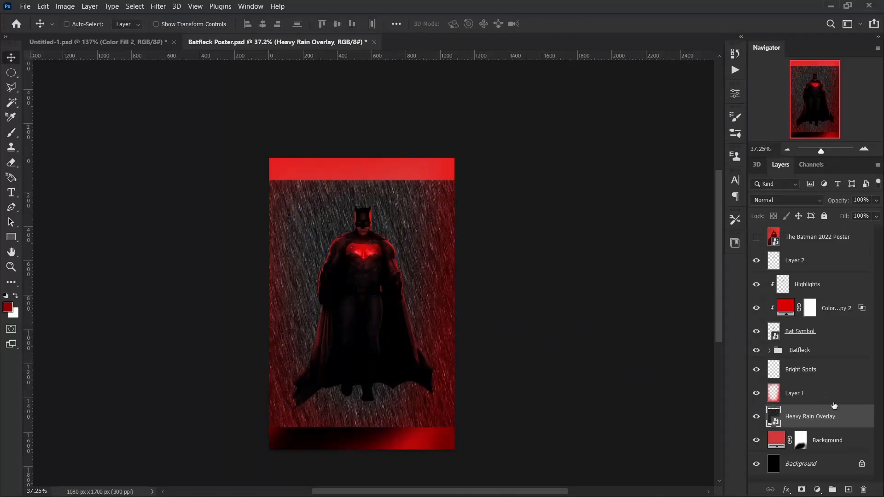
left_click_drag(857, 421, 819, 251)
Flip the Heavy Rain Overlay horizontally, rotate it slightly and scale it to 46.35% so it covers the whole canvas.
key("ctrl+t")
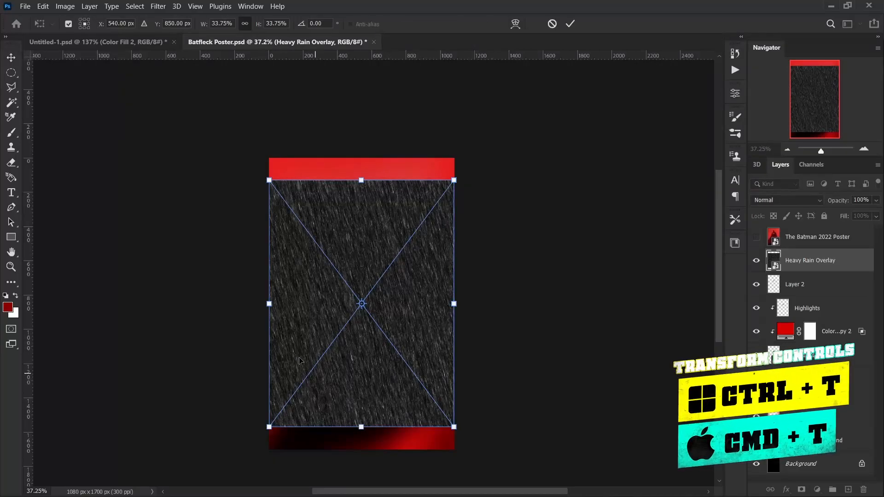
right_click(399, 309)
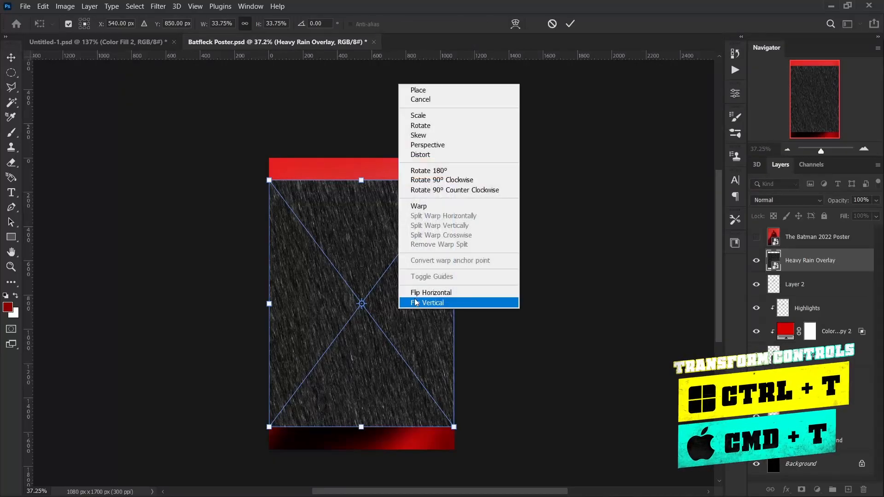
left_click(415, 296)
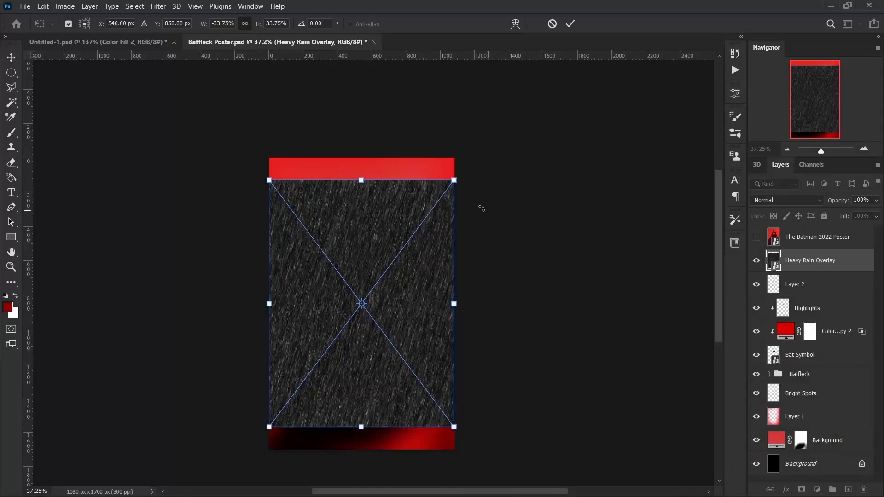
left_click_drag(476, 171, 491, 198)
mouse_move(453, 319)
left_mouse_down()
mouse_move(479, 322)
mouse_move(445, 330)
left_mouse_up()
left_click_drag(328, 452, 325, 465)
left_click_drag(356, 431, 359, 435)
left_click(571, 24)
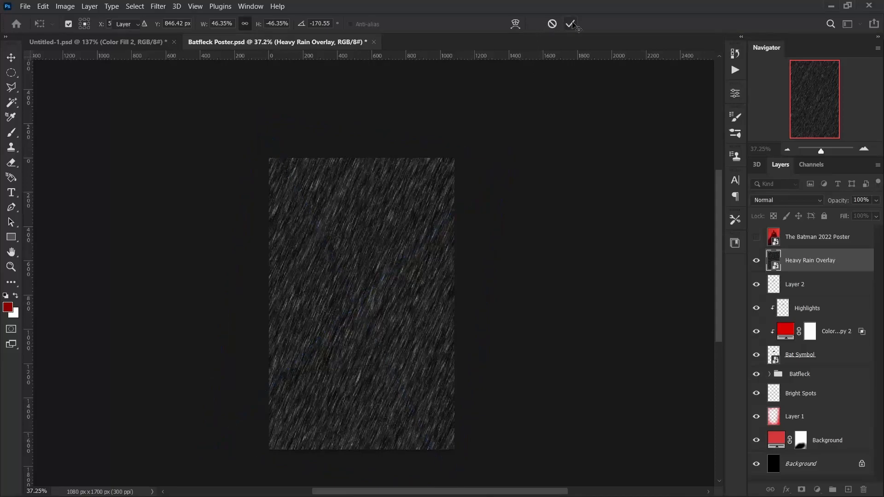
Set the Heavy Rain Overlay layer's blend mode to Screen.
left_click_drag(377, 258, 375, 248)
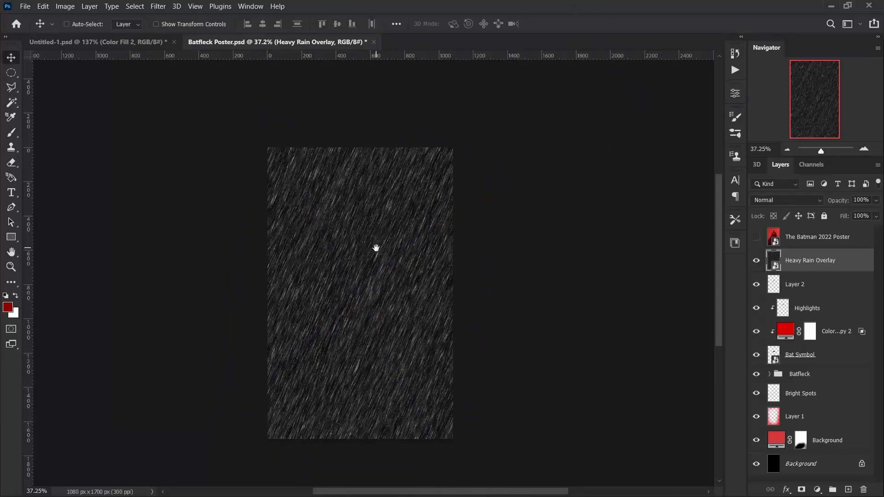
left_click(786, 200)
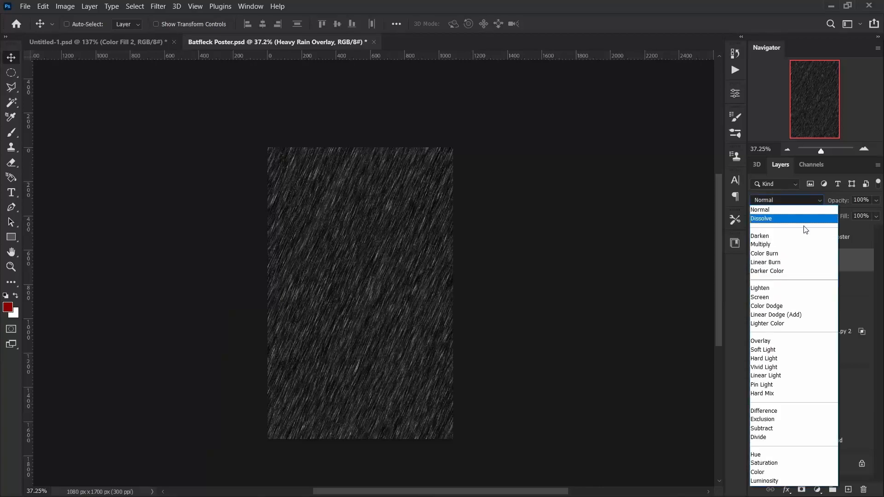
left_click(803, 300)
scroll(334, 270, "up", 3)
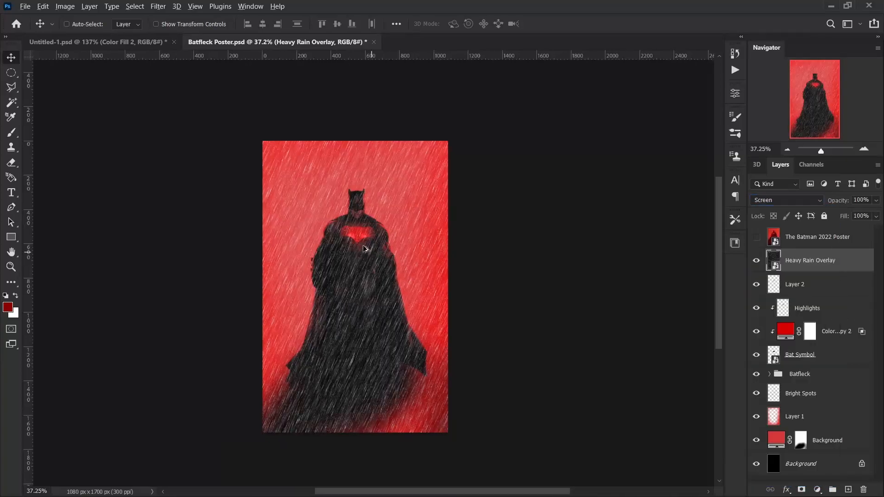
Compare the rain overlay with the rain in The Batman 2022 Poster reference layer.
scroll(334, 270, "up", 1)
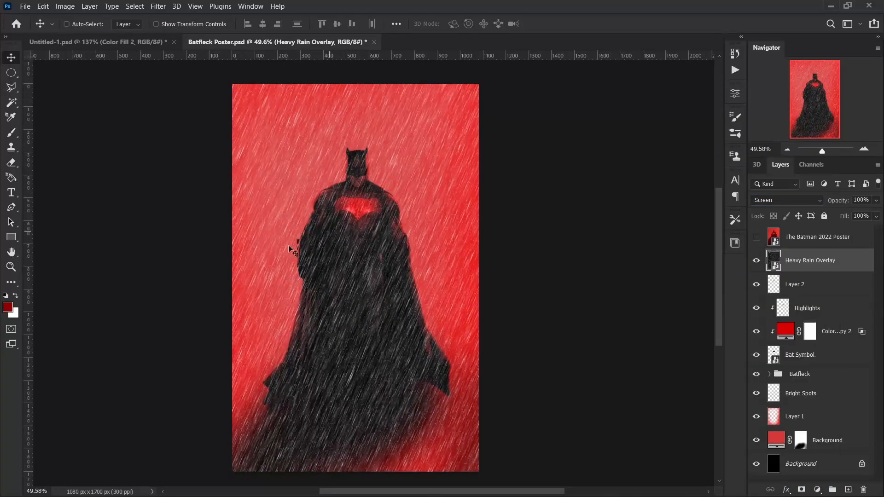
left_click(757, 238)
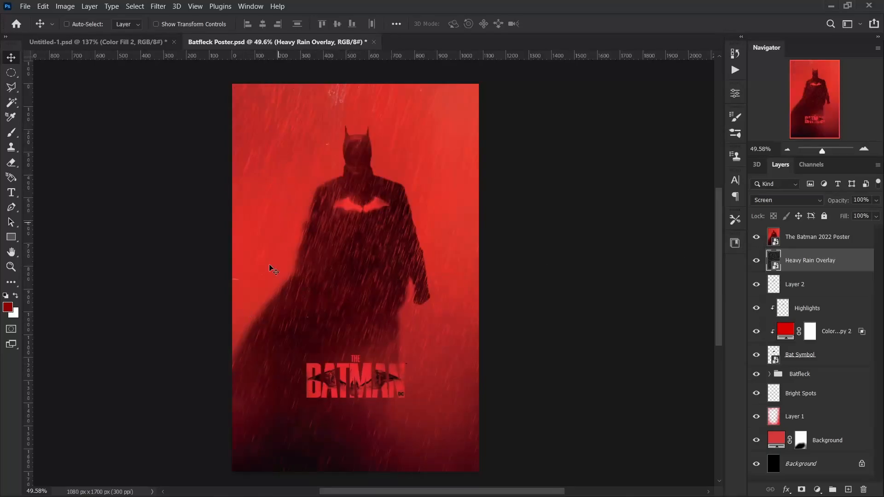
left_click(757, 237)
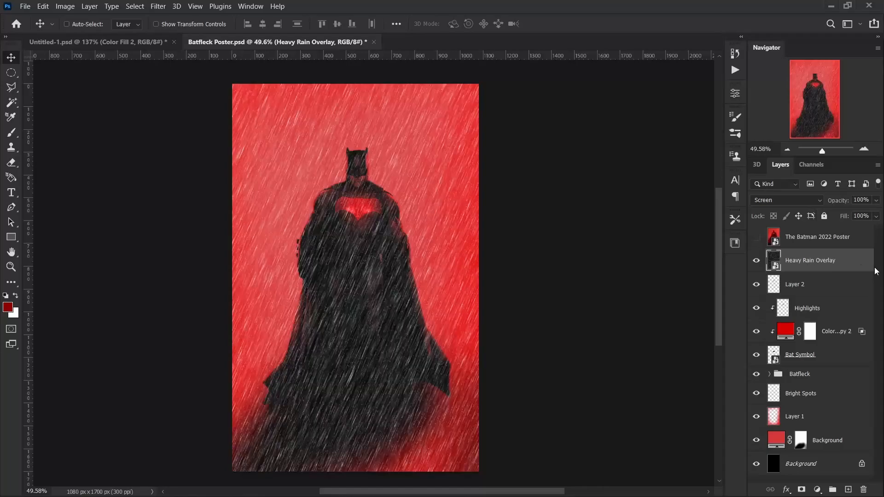
left_click_drag(395, 261, 394, 266)
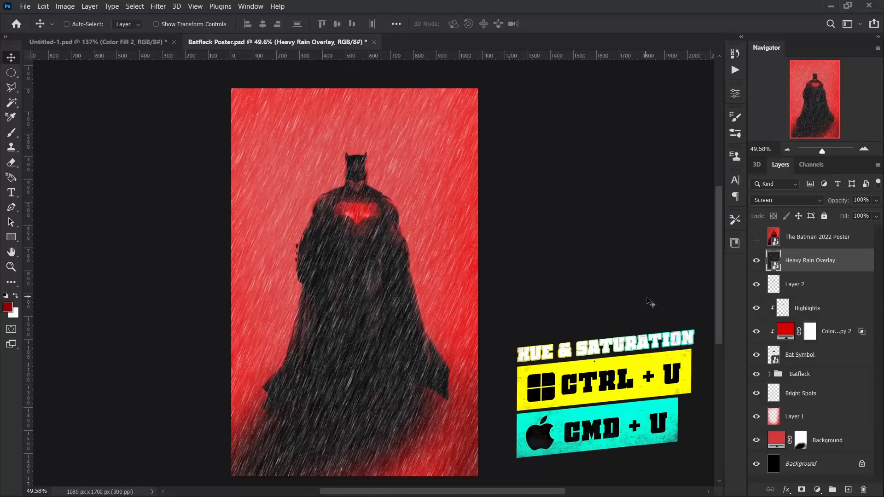
Colorize the Heavy Rain Overlay red using Hue/Saturation with hue 0 and saturation 70, fine-tuning the lightness.
key("ctrl+u")
left_click_drag(407, 91, 587, 139)
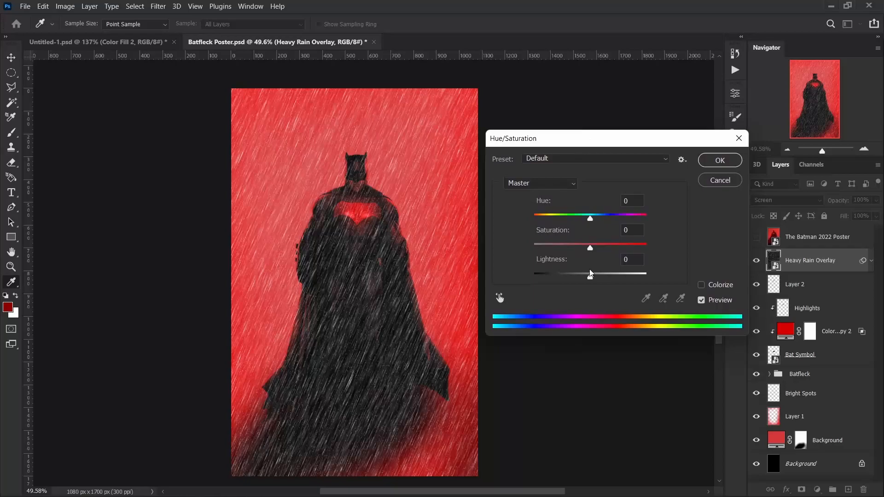
left_click(702, 286)
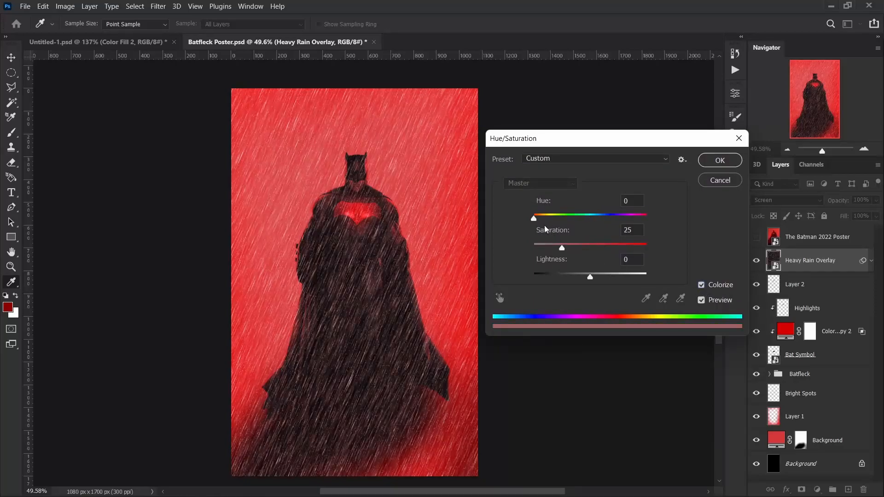
left_click_drag(534, 224, 468, 239)
left_click_drag(569, 250, 613, 254)
key("Tab")
left_click(637, 231)
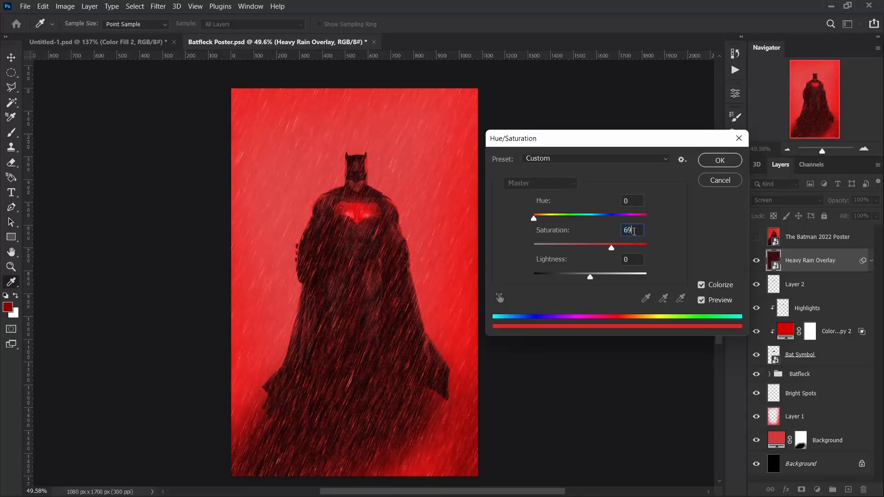
type("70")
mouse_move(590, 278)
left_mouse_down()
mouse_move(605, 276)
mouse_move(582, 278)
mouse_move(593, 278)
left_mouse_up()
key("Down")
left_click(724, 164)
Compare the Heavy Rain Overlay with and without its Hue/Saturation smart filter.
left_click(790, 299)
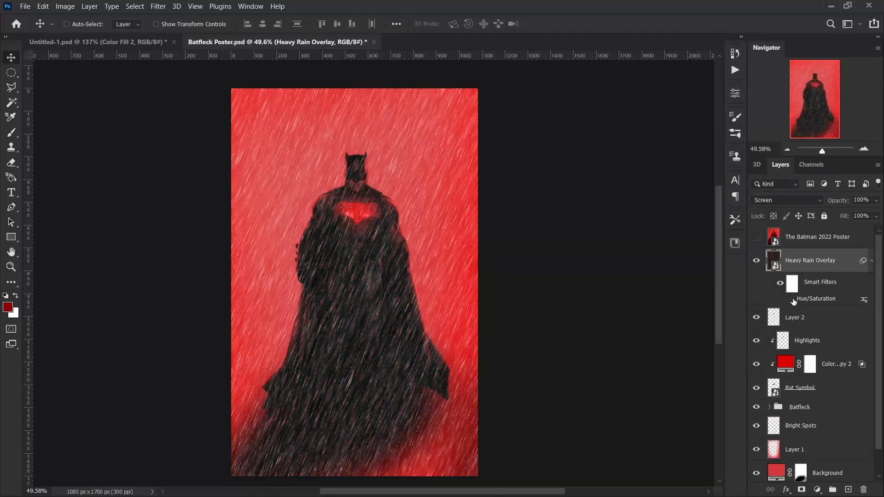
left_click(792, 300)
left_click(789, 300)
left_click(789, 299)
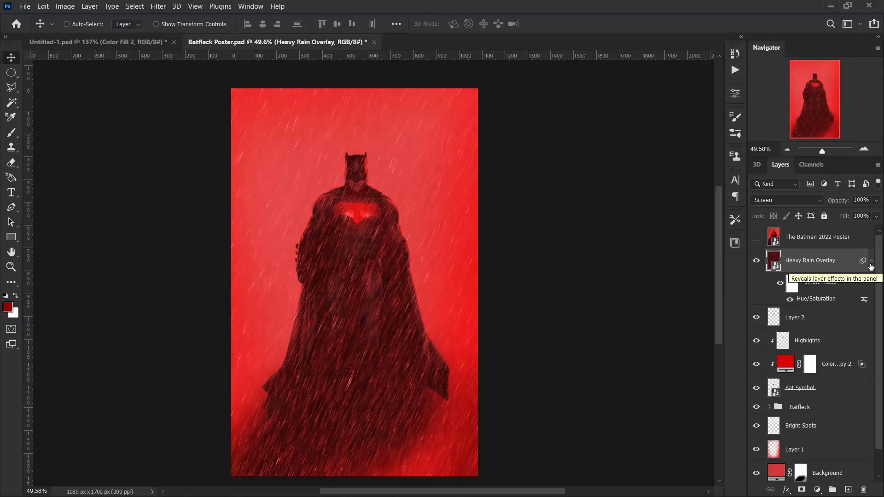
Apply a Curves adjustment to the Heavy Rain Overlay, pulling the RGB curve's midpoint slightly down to darken the midtones.
key("ctrl+m")
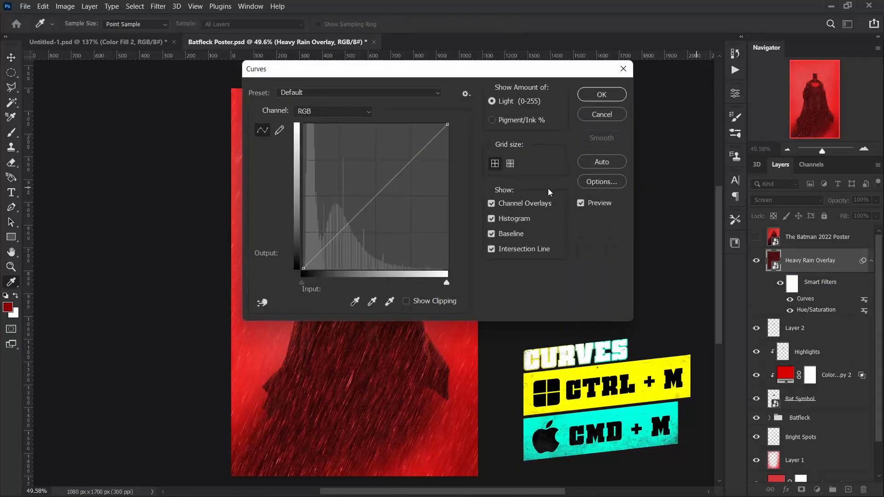
left_click_drag(414, 68, 652, 79)
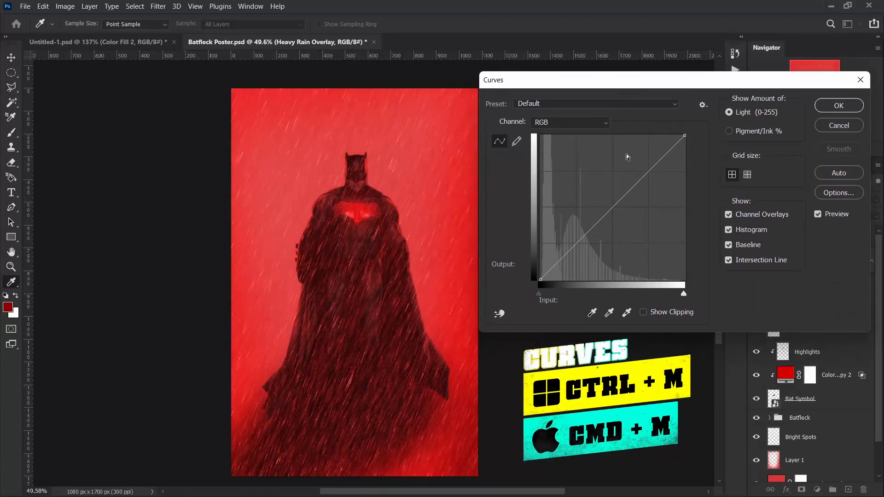
left_click_drag(616, 204, 616, 219)
left_click_drag(643, 186, 633, 178)
key("ctrl+z")
left_click_drag(616, 219, 616, 217)
left_click(834, 105)
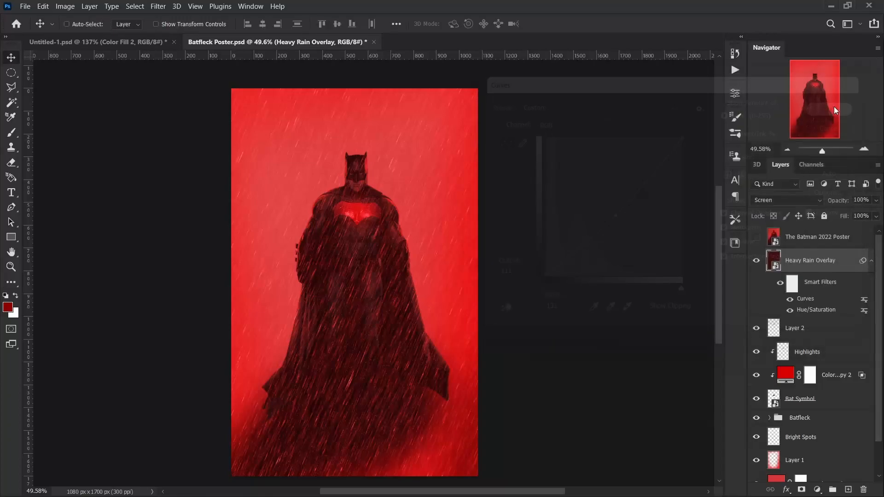
Apply a Motion Blur to the Heavy Rain Overlay with a 70° angle and a distance of 20 pixels.
left_click(167, 9)
mouse_move(250, 143)
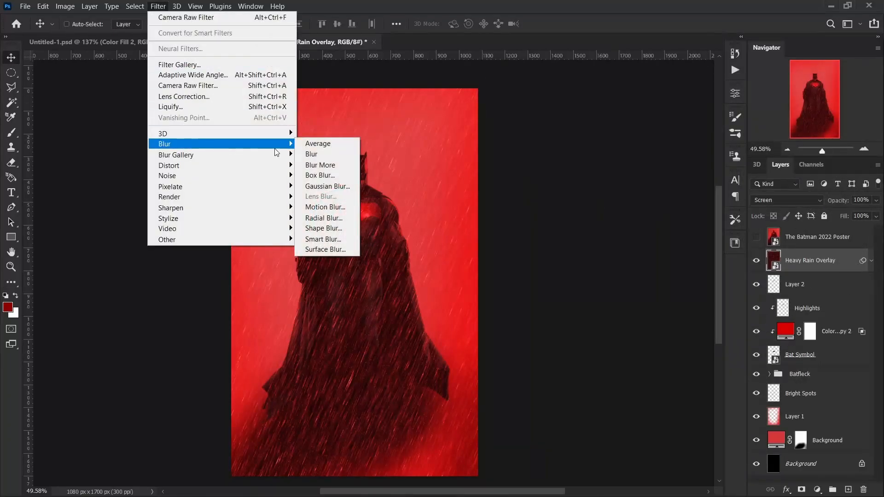
left_click(324, 207)
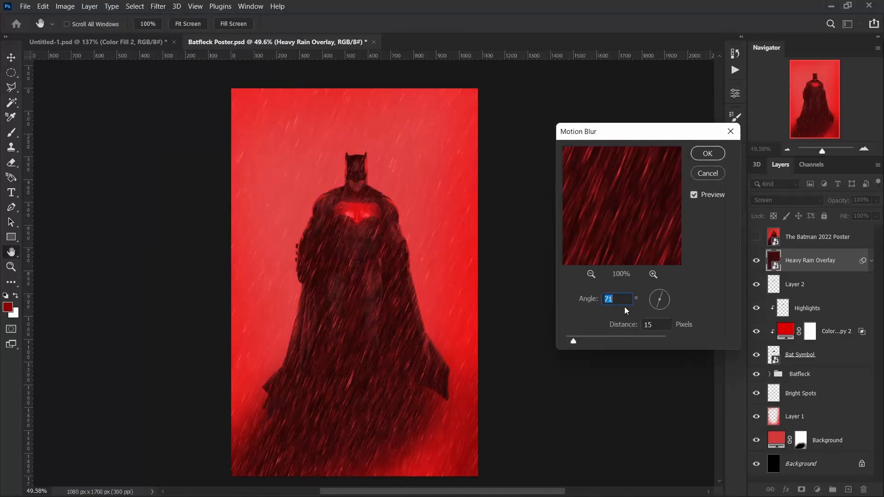
left_click(643, 326)
left_click(613, 299)
key("BackSpace")
type("020")
left_click(708, 159)
Examine the blurred red rain on the whole poster and compare it with The Batman 2022 Poster reference layer.
left_click_drag(355, 266, 354, 256)
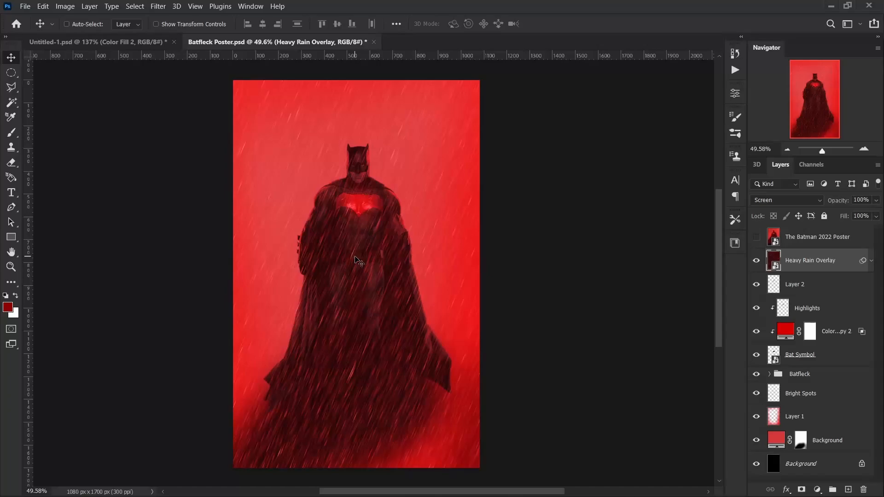
left_click_drag(356, 258, 355, 254)
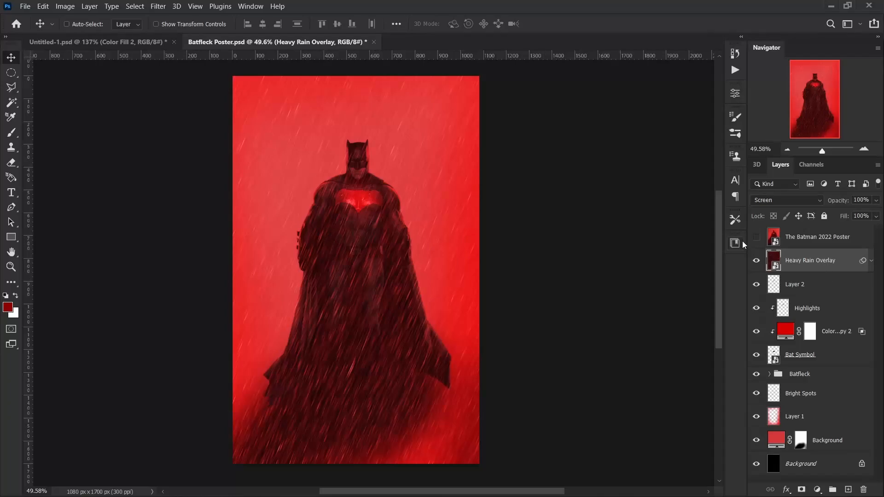
left_click(757, 236)
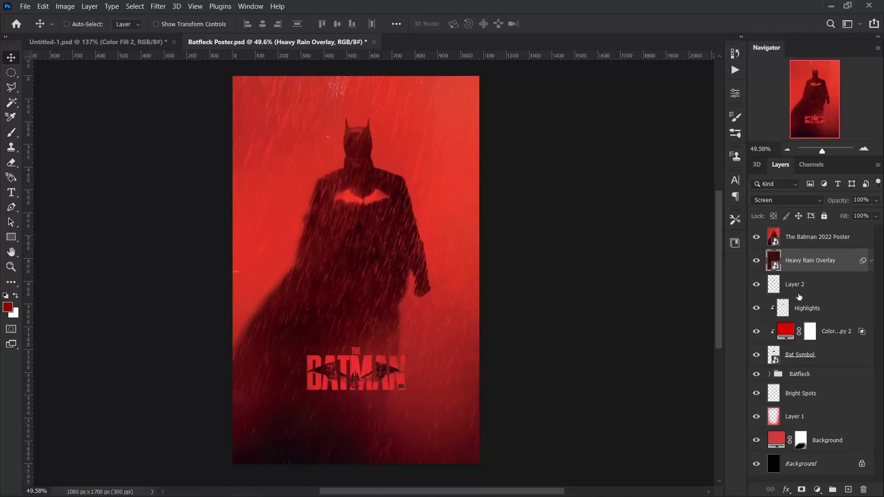
left_click(755, 238)
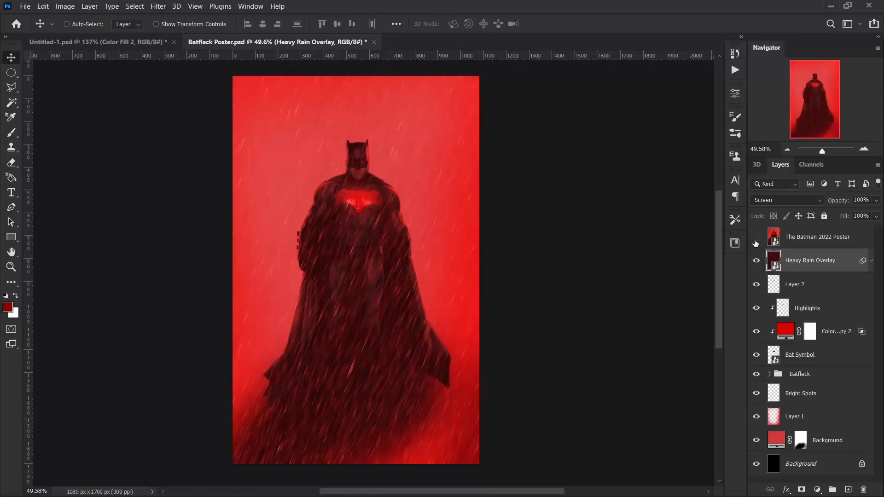
key("space")
left_click_drag(359, 295, 360, 292)
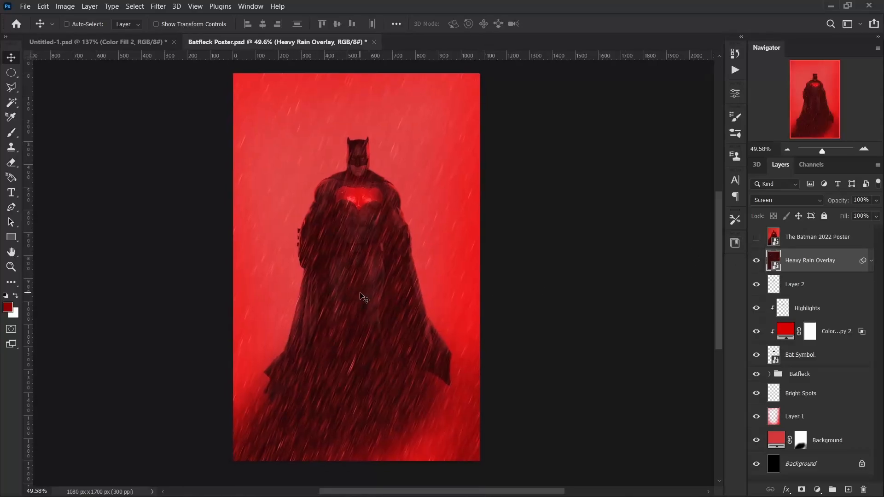
Apply a Gaussian Blur with a 20-pixel radius to the Batfleck PNG layer inside the Batfleck group.
left_click(769, 374)
scroll(819, 392, "down", 5)
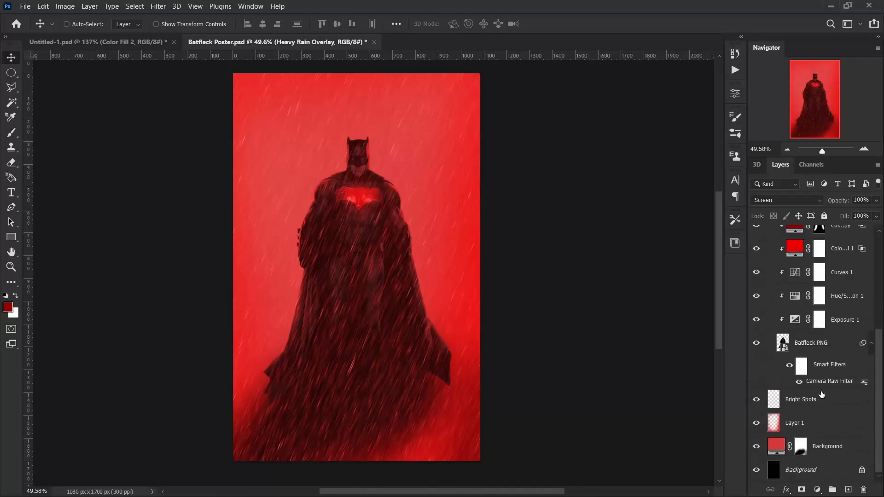
left_click(848, 344)
left_click(871, 344)
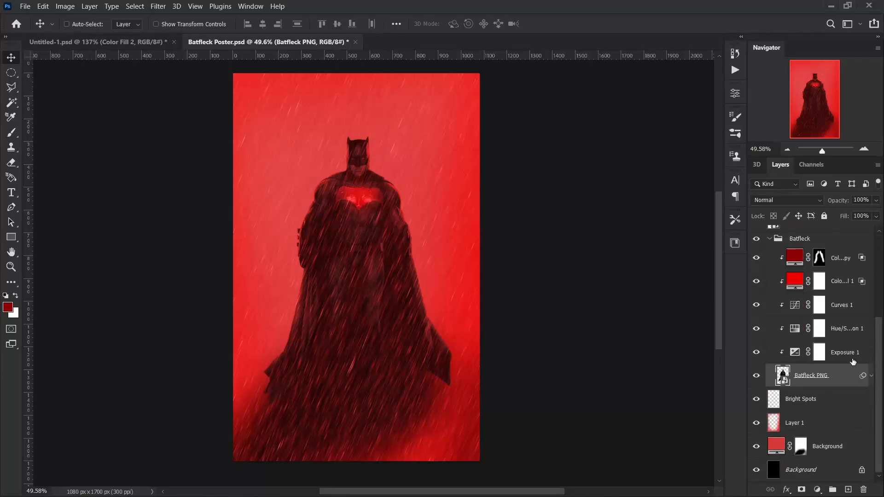
left_click(160, 8)
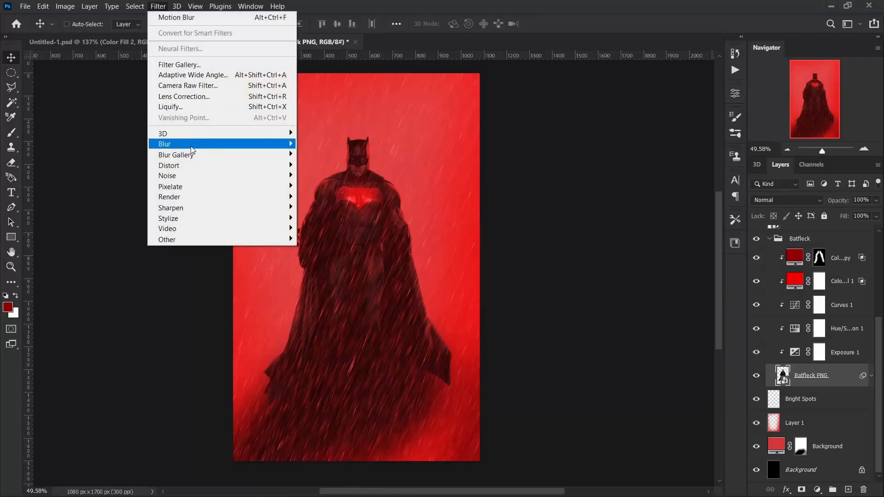
mouse_move(285, 145)
left_click(312, 186)
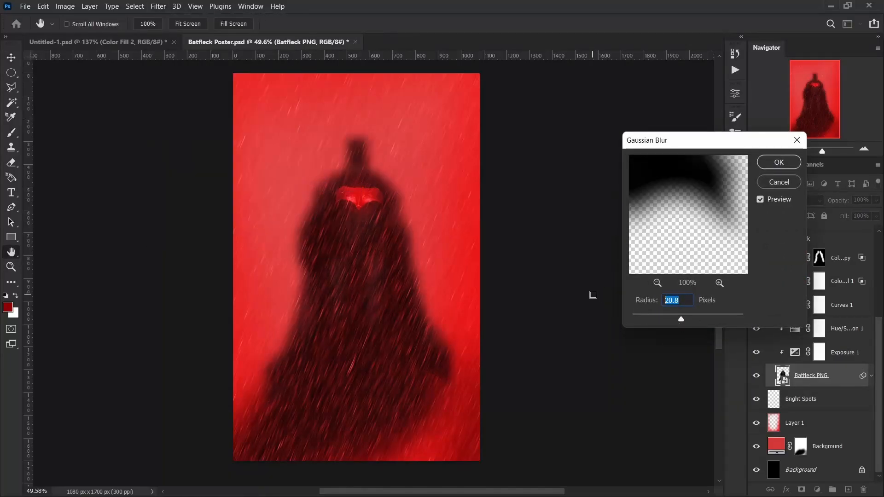
type("20")
left_click(785, 165)
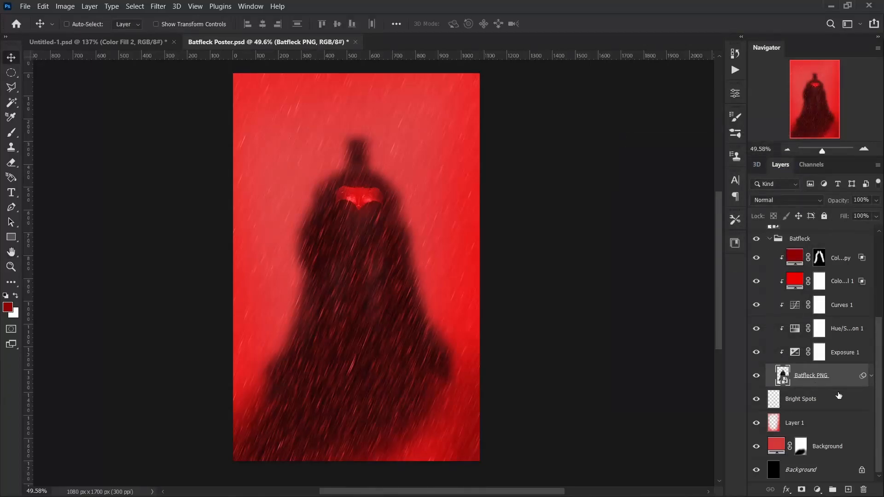
Paint black on the Batfleck PNG's smart filter mask with a soft 20% flow brush to reduce the blur around the head.
left_click(871, 376)
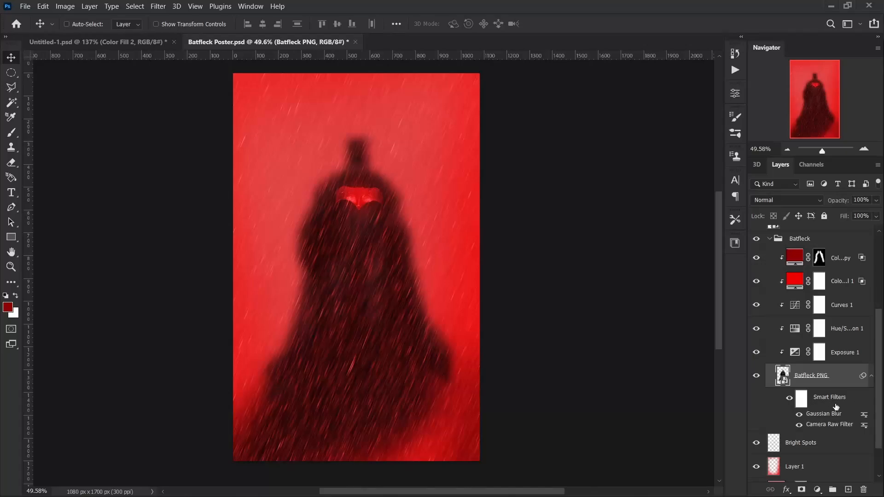
left_click(799, 398)
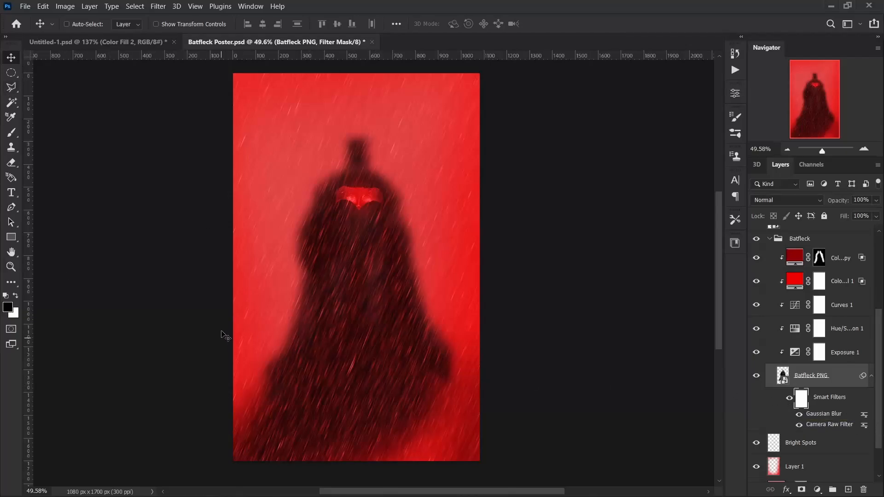
key("b")
left_click_drag(330, 325, 321, 318)
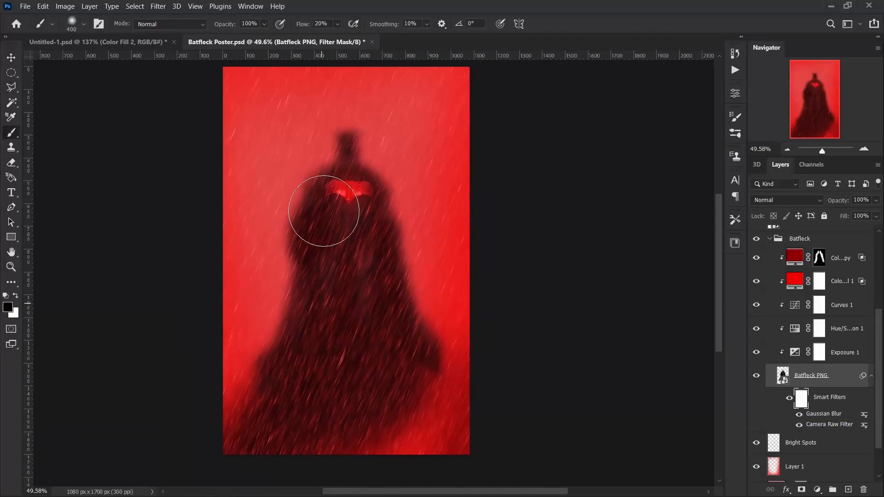
scroll(339, 161, "up", 6)
mouse_move(308, 181)
left_mouse_down()
mouse_move(315, 221)
mouse_move(326, 227)
mouse_move(345, 184)
left_mouse_up()
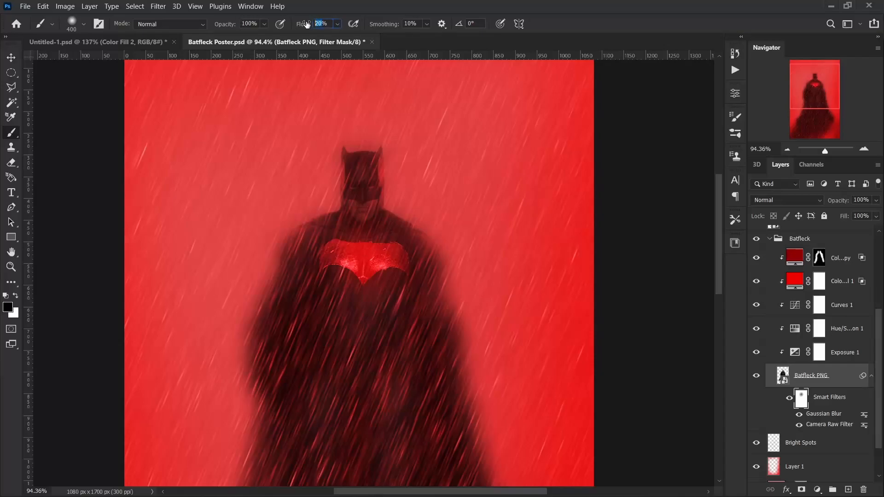
Raise the brush flow to 50% and paint the filter mask black over the head, chest, shoulders and the gauntleted arm.
left_click(336, 24)
left_click(322, 23)
type("50")
mouse_move(360, 235)
left_mouse_down()
mouse_move(372, 182)
mouse_move(344, 148)
mouse_move(354, 142)
mouse_move(365, 149)
mouse_move(350, 202)
mouse_move(358, 222)
mouse_move(347, 247)
mouse_move(364, 148)
mouse_move(347, 219)
mouse_move(358, 173)
mouse_move(328, 208)
mouse_move(308, 297)
mouse_move(335, 290)
mouse_move(352, 267)
mouse_move(347, 231)
mouse_move(360, 175)
mouse_move(357, 247)
mouse_move(370, 271)
left_mouse_up()
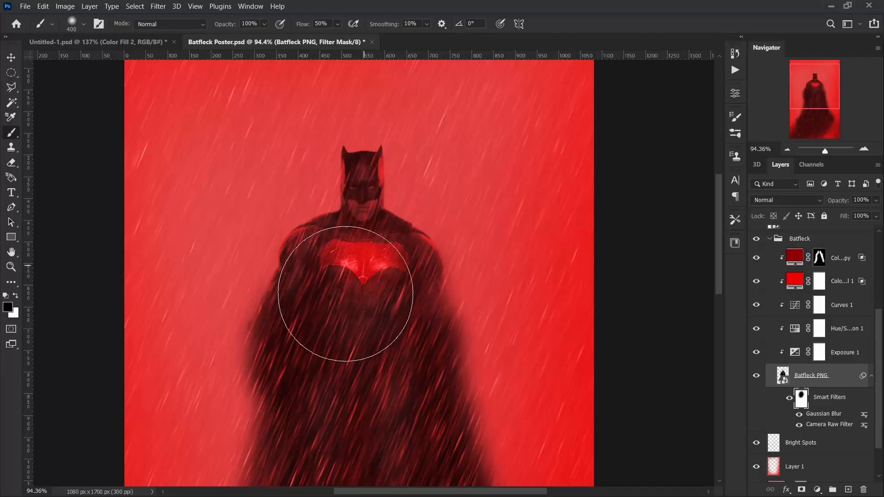
left_click_drag(306, 280, 347, 228)
mouse_move(261, 297)
left_mouse_down()
mouse_move(272, 231)
mouse_move(250, 330)
left_mouse_up()
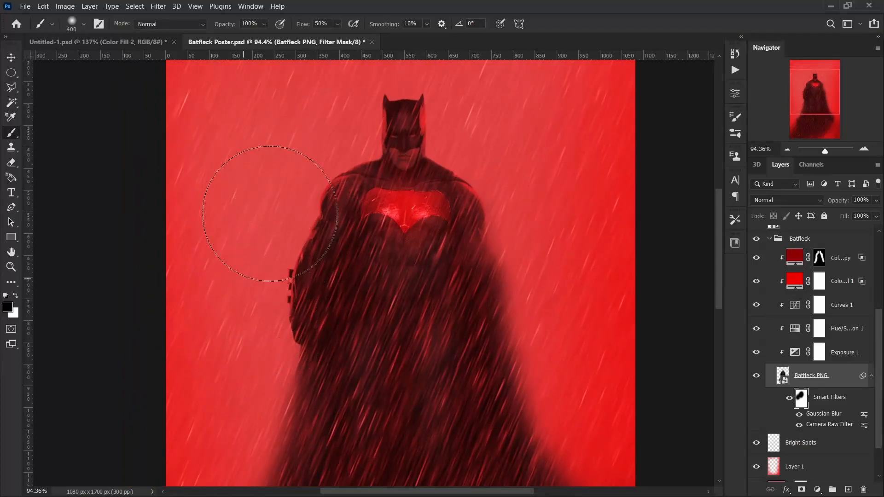
left_click_drag(317, 203, 299, 208)
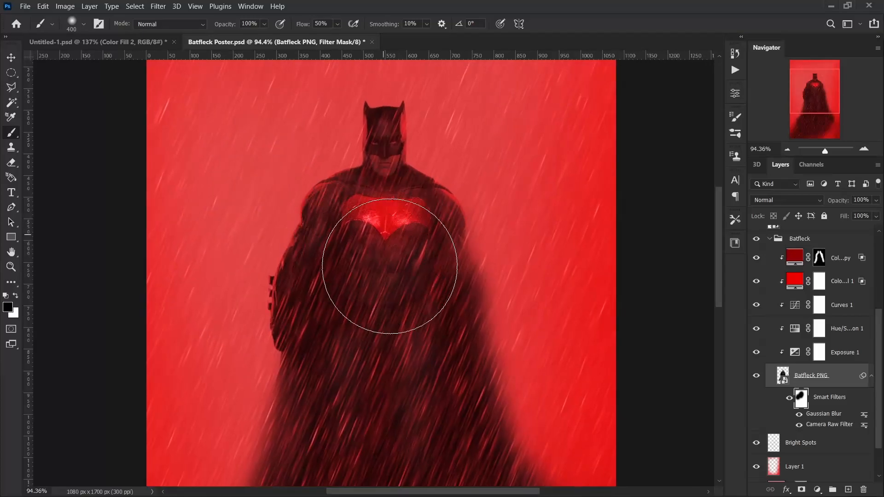
Examine the selective blur on the Batfleck figure and compare it up close with The Batman 2022 Poster reference layer.
scroll(364, 285, "down", 5)
scroll(377, 218, "up", 5)
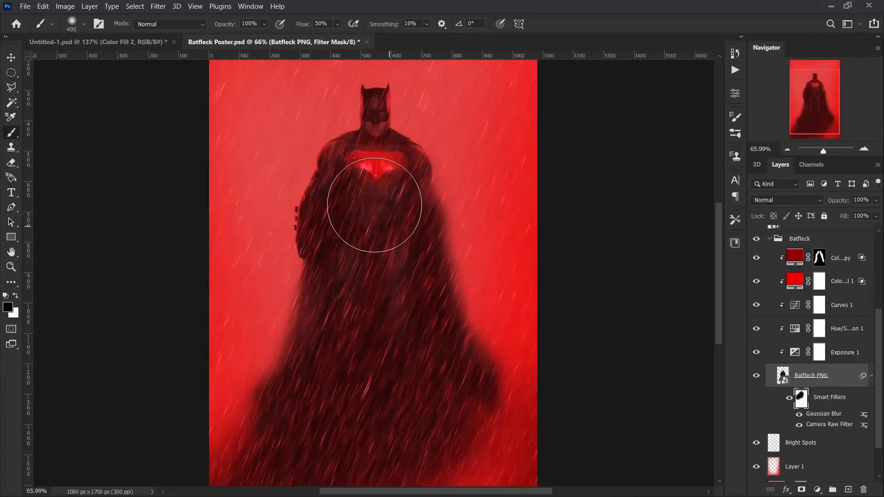
scroll(364, 248, "down", 5)
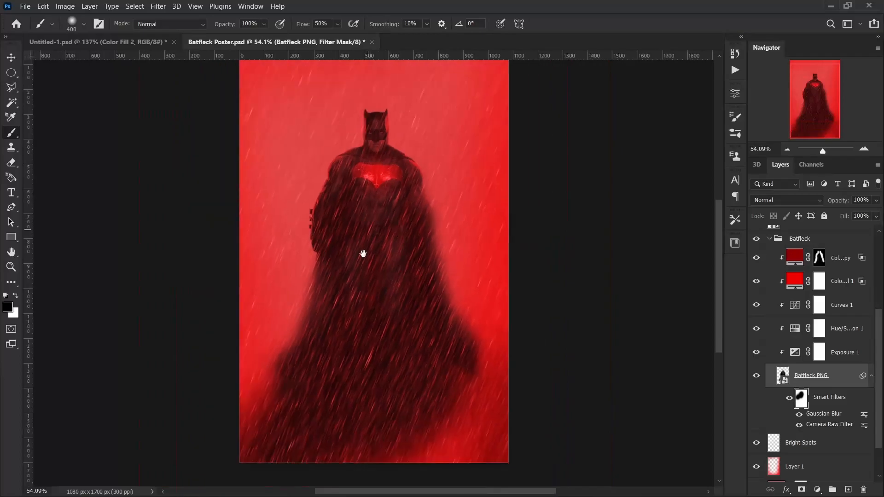
scroll(371, 290, "up", 5)
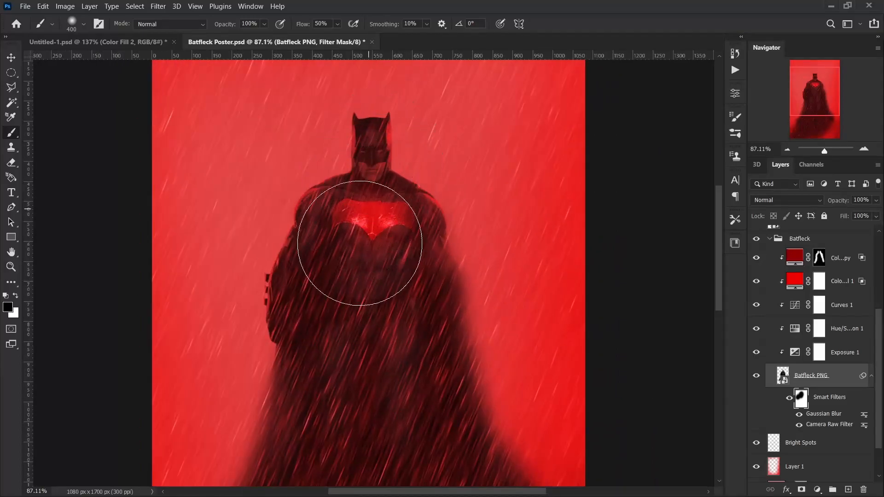
scroll(798, 316, "up", 3)
left_click(756, 237)
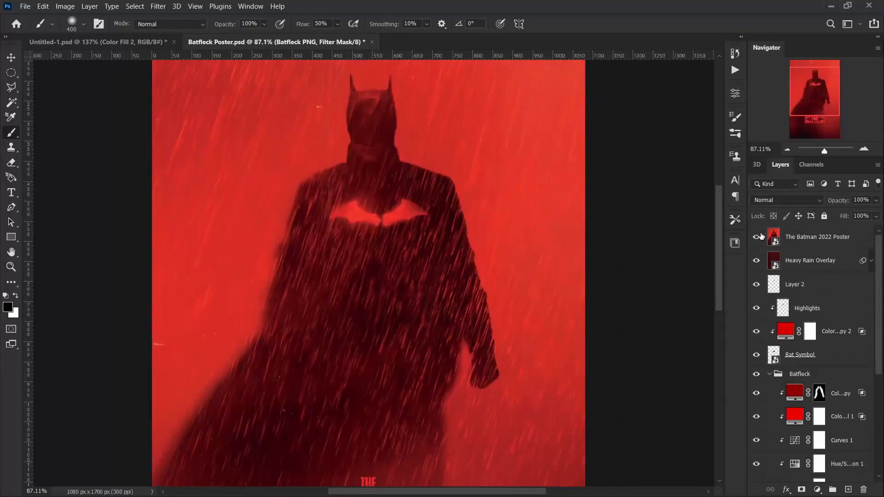
left_click(760, 237)
left_click(761, 236)
left_click(760, 236)
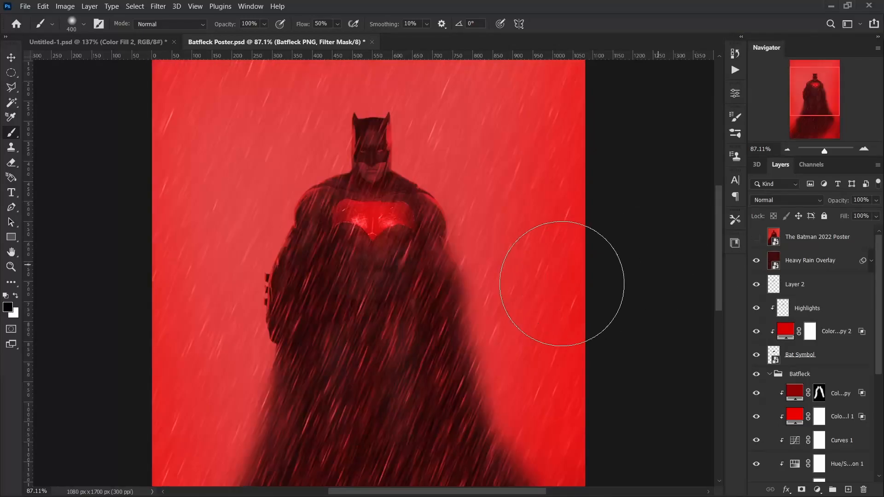
key("x")
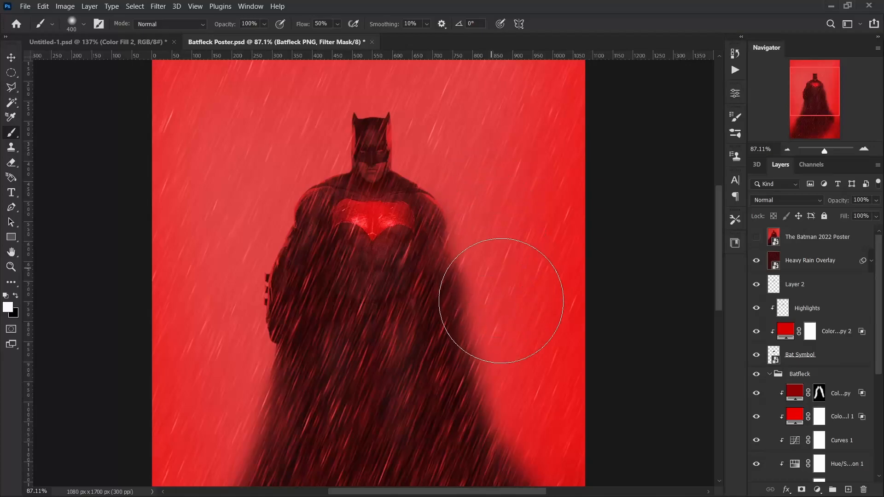
left_click(760, 238)
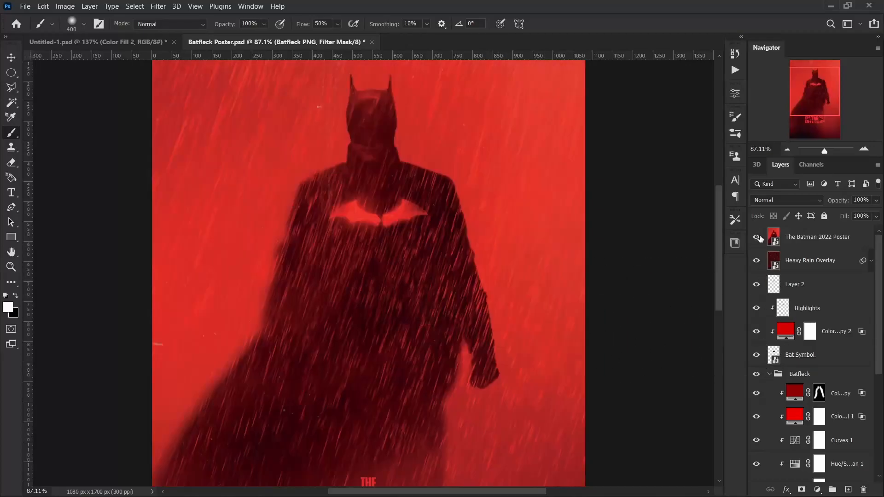
left_click(761, 237)
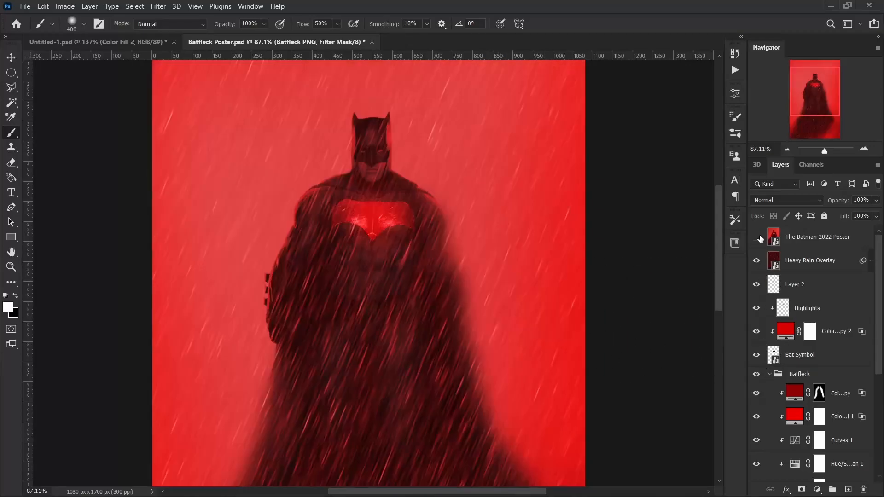
Compare the full-length silhouette and overall darkness with The Batman 2022 Poster reference layer.
scroll(438, 325, "down", 3)
key("v")
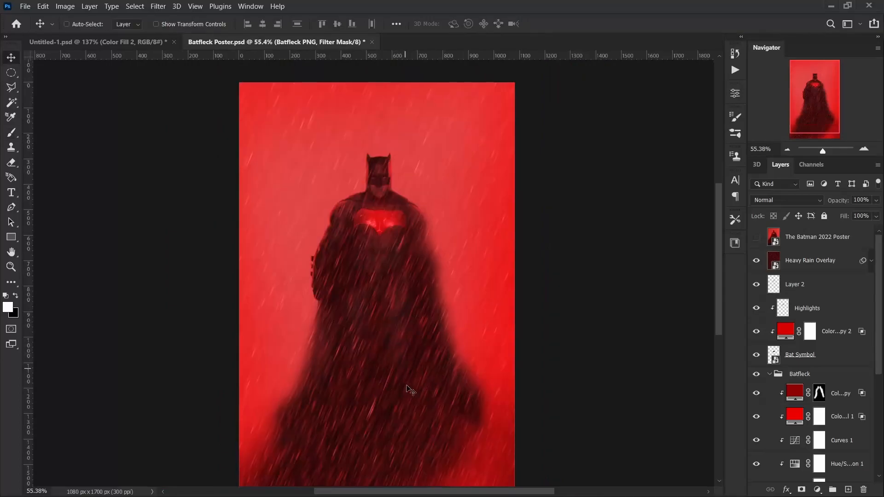
left_click_drag(405, 384, 401, 364)
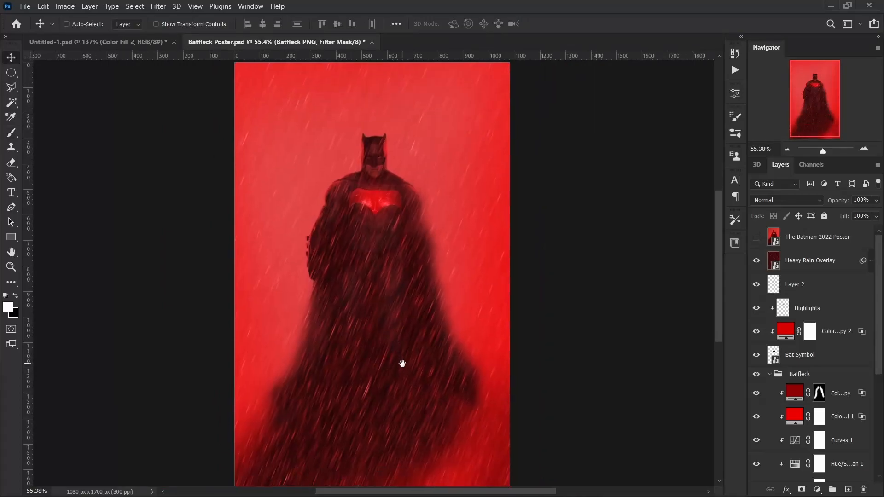
left_click(756, 238)
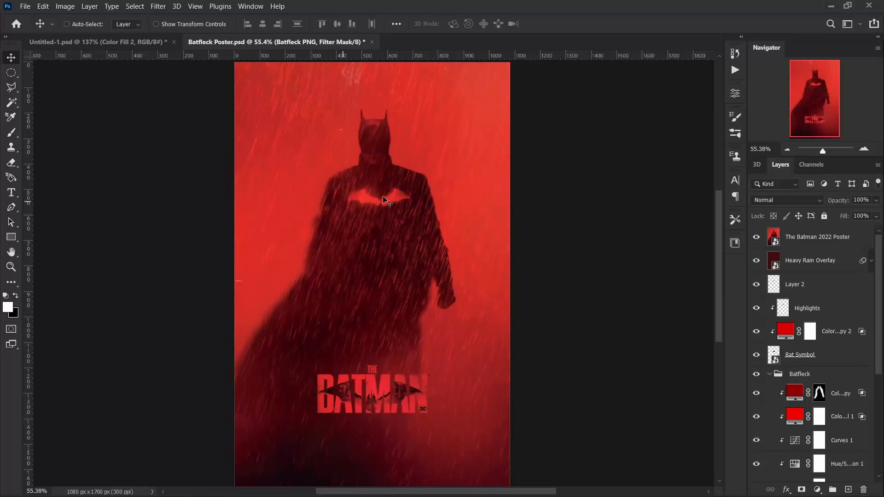
left_click(755, 237)
Add an Exposure adjustment clipped directly above the Batfleck PNG layer and set its exposure to -4.
scroll(846, 408, "down", 3)
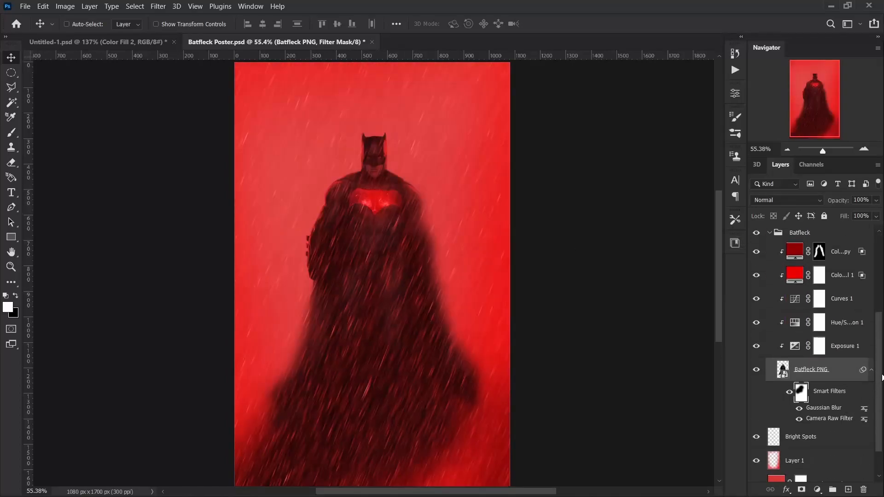
left_click(873, 373)
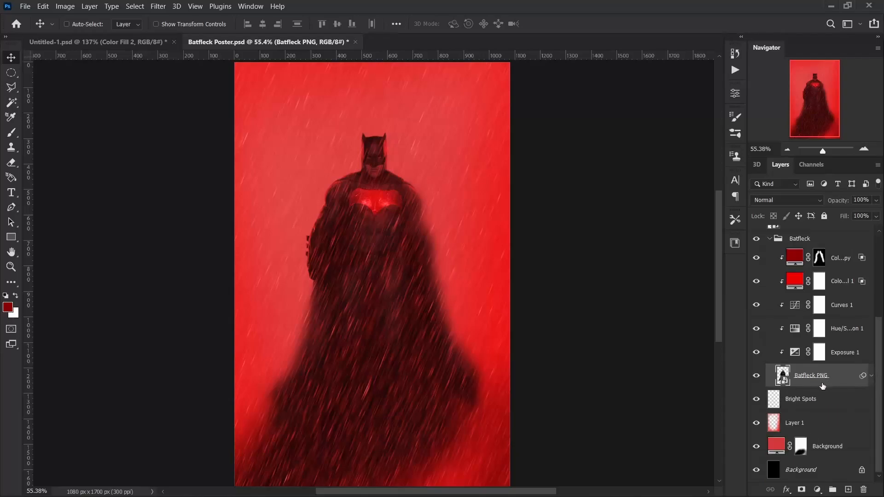
left_click_drag(271, 257, 266, 279)
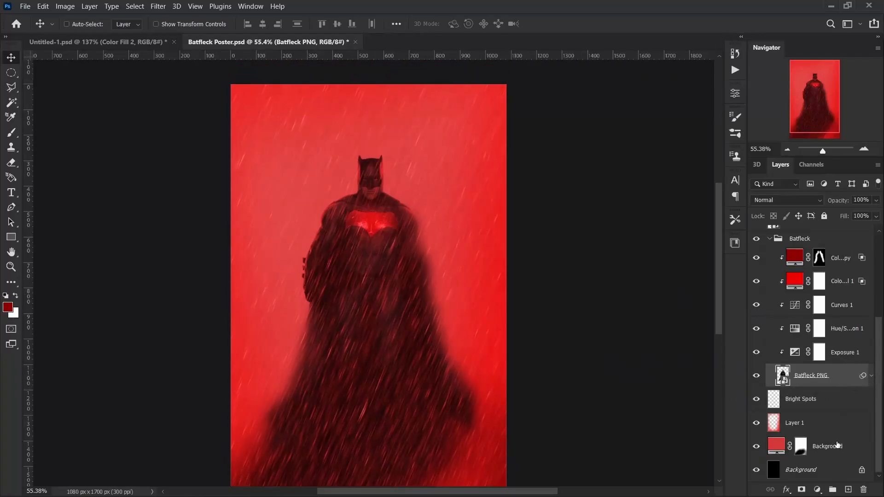
left_click(821, 491)
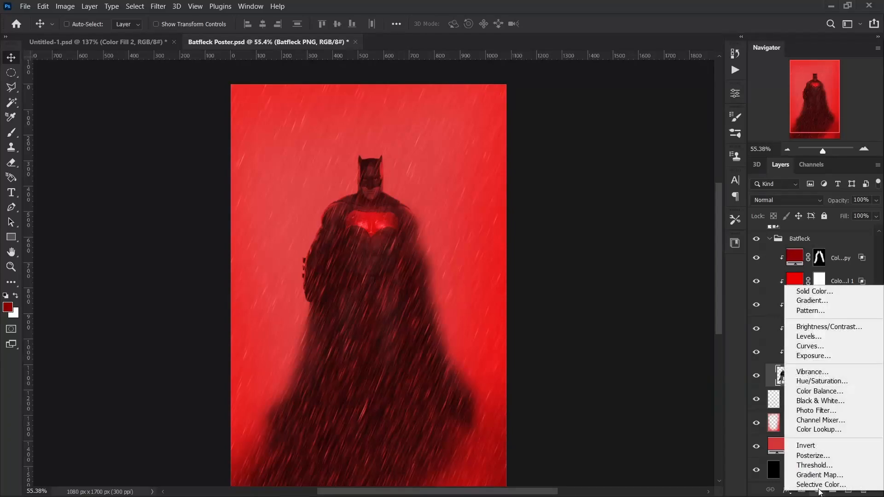
left_click(844, 355)
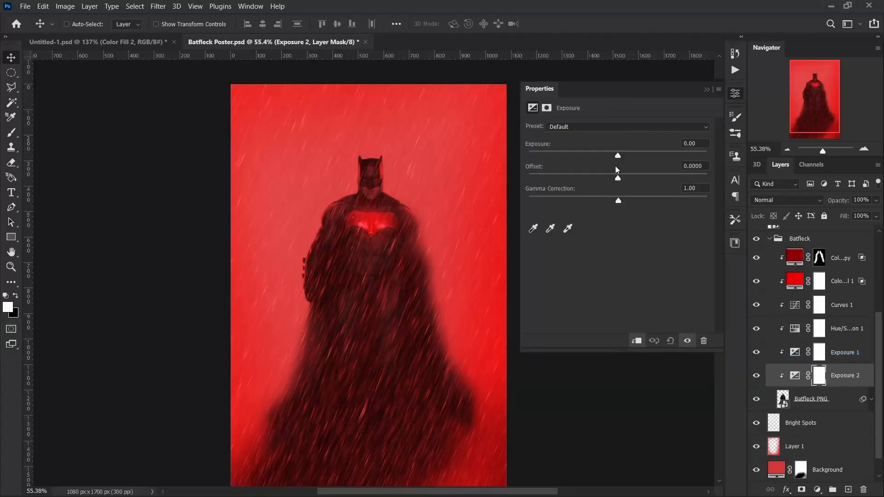
left_click_drag(619, 160, 571, 165)
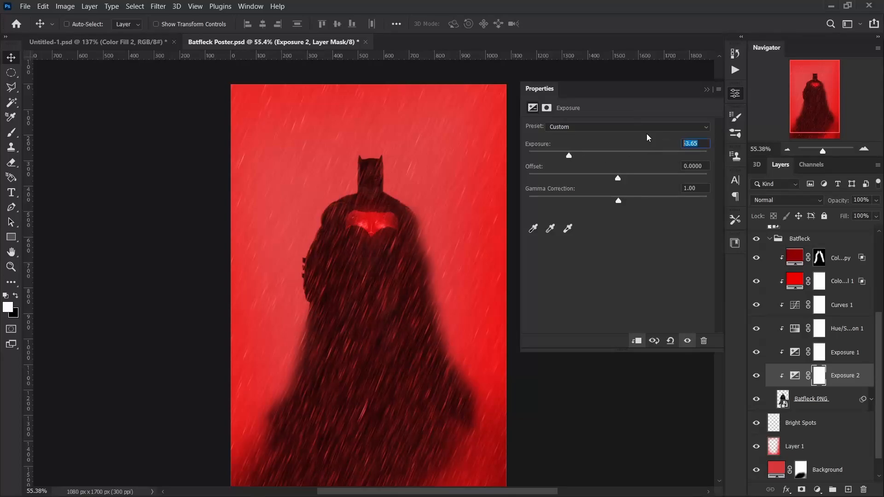
type("-4")
left_click(706, 89)
Paint black on the Exposure 2 mask over the head and upper chest with a soft 400-pixel brush at 50% flow.
scroll(275, 178, "up", 5)
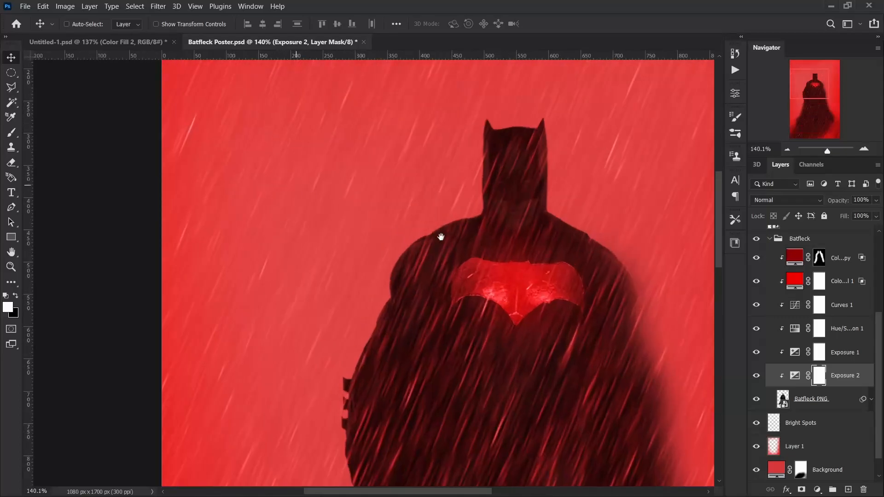
scroll(433, 238, "right", 3)
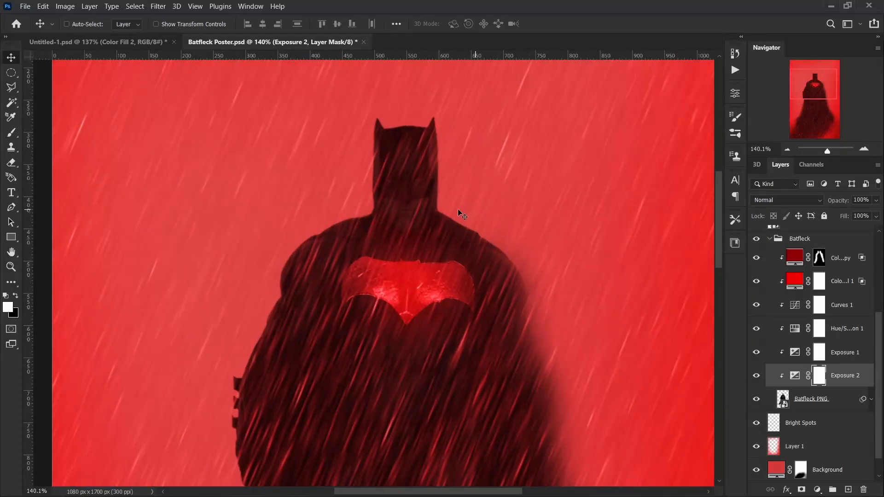
key("b")
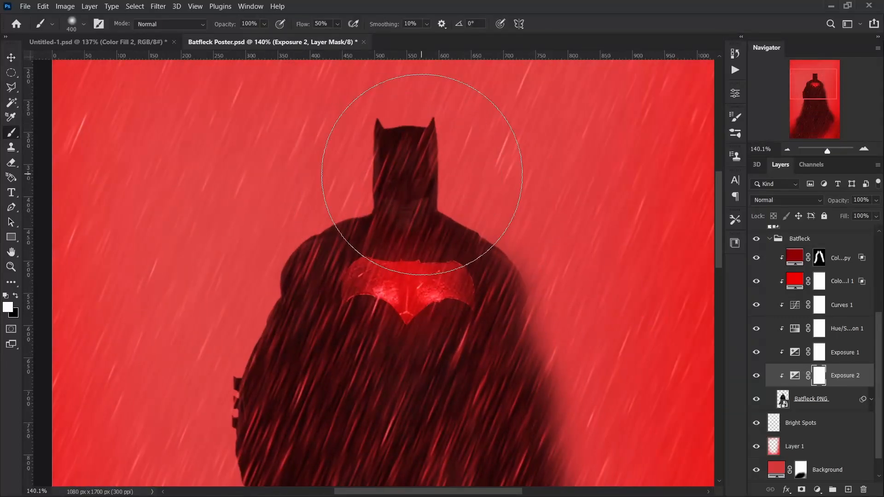
key("x")
mouse_move(417, 166)
left_mouse_down()
mouse_move(404, 99)
mouse_move(411, 194)
mouse_move(384, 209)
mouse_move(388, 234)
mouse_move(386, 226)
left_mouse_up()
scroll(386, 234, "down", 4)
scroll(386, 235, "down", 2)
scroll(397, 191, "down", 1)
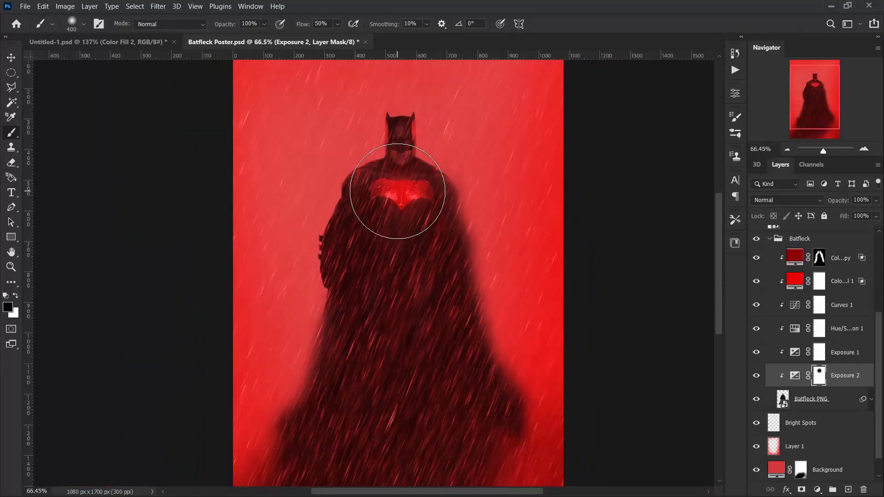
Examine the darkened figure and compare the whole poster repeatedly with The Batman 2022 Poster reference layer.
scroll(401, 231, "up", 3)
scroll(396, 257, "down", 2)
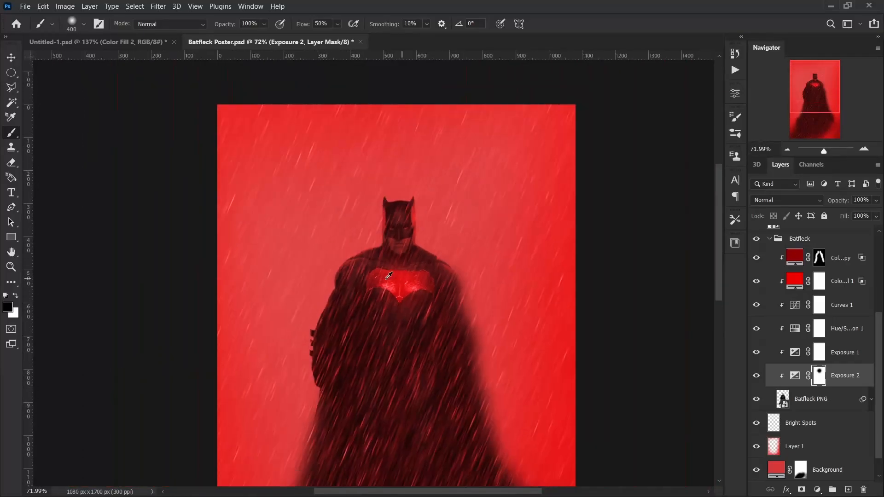
scroll(388, 275, "down", 2)
scroll(369, 311, "down", 3)
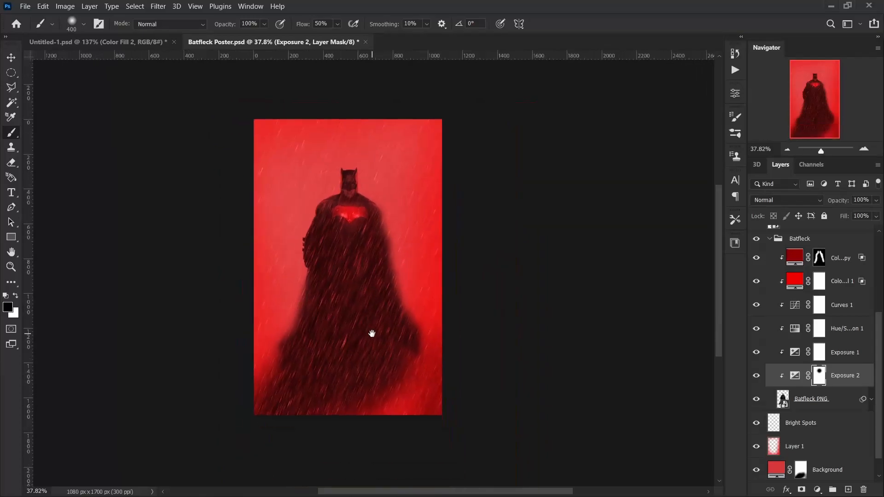
scroll(372, 333, "up", 2)
scroll(782, 359, "up", 3)
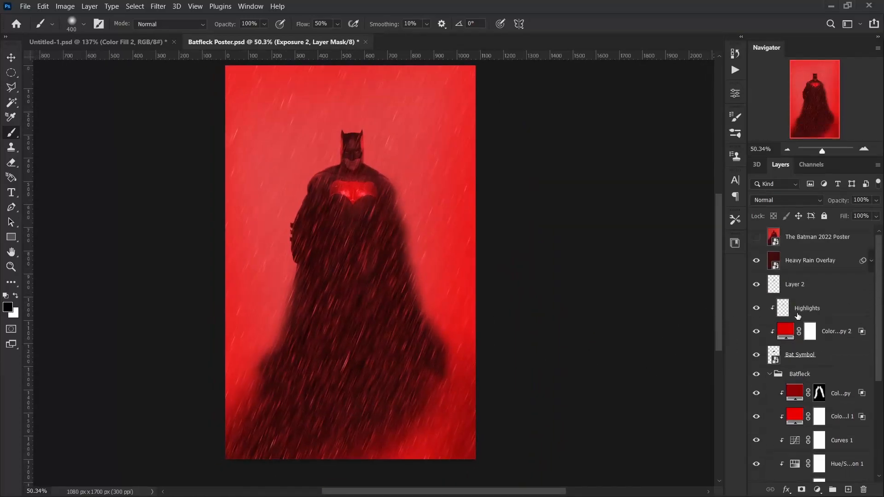
left_click(757, 237)
left_click(757, 237)
left_click(757, 237)
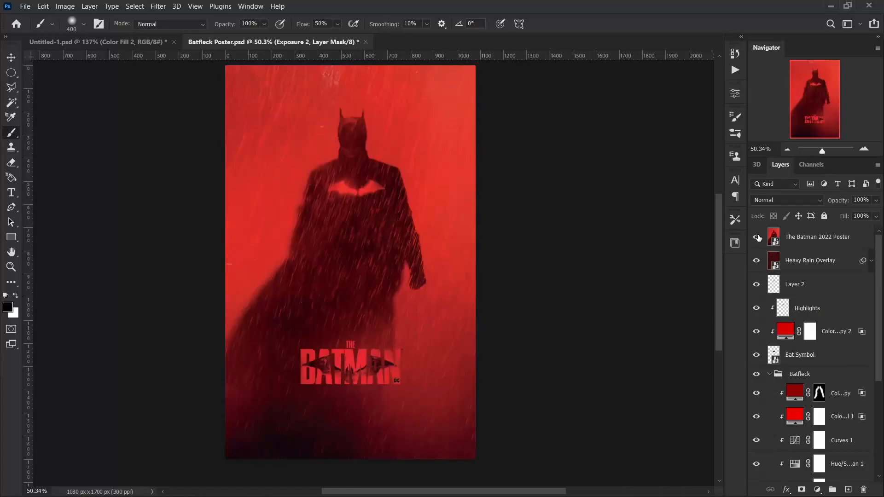
left_click(757, 237)
left_click(757, 237)
left_click(757, 237)
left_click(757, 237)
left_click(757, 237)
left_click(757, 237)
left_click(757, 237)
left_click(757, 237)
left_click(757, 237)
left_click(757, 237)
left_click(757, 237)
left_click(757, 237)
left_click(757, 237)
scroll(404, 331, "down", 2)
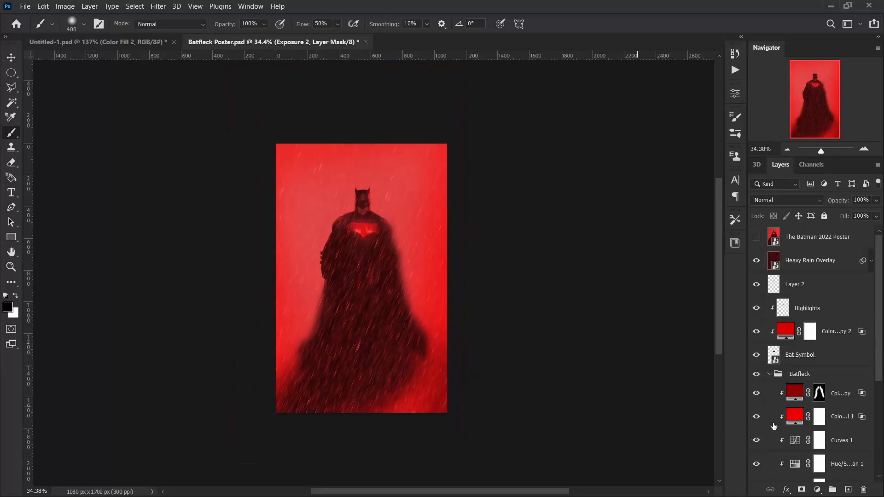
Enlarge the soft brush to 700 pixels and paint dark red on Layer 1 to darken the background around the figure.
scroll(767, 419, "down", 4)
left_click(801, 449)
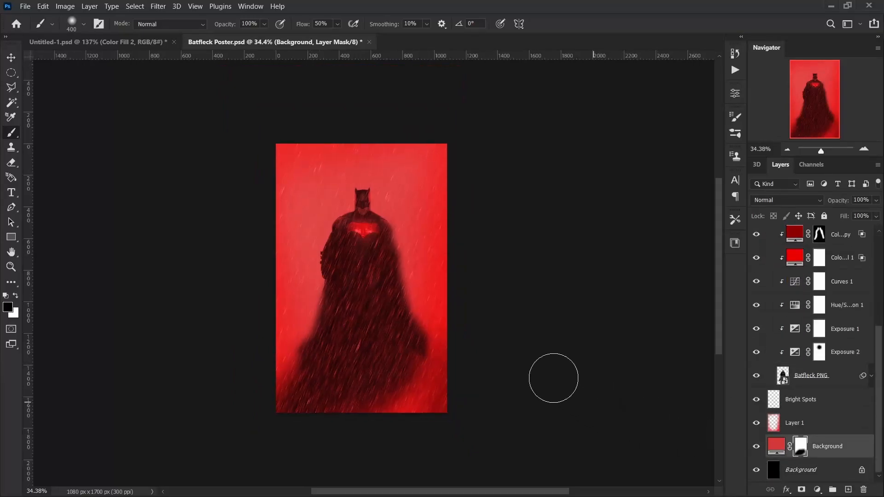
key("bracketright")
key("bracketright")
key("bracketright")
scroll(400, 289, "up", 2)
scroll(375, 237, "up", 1)
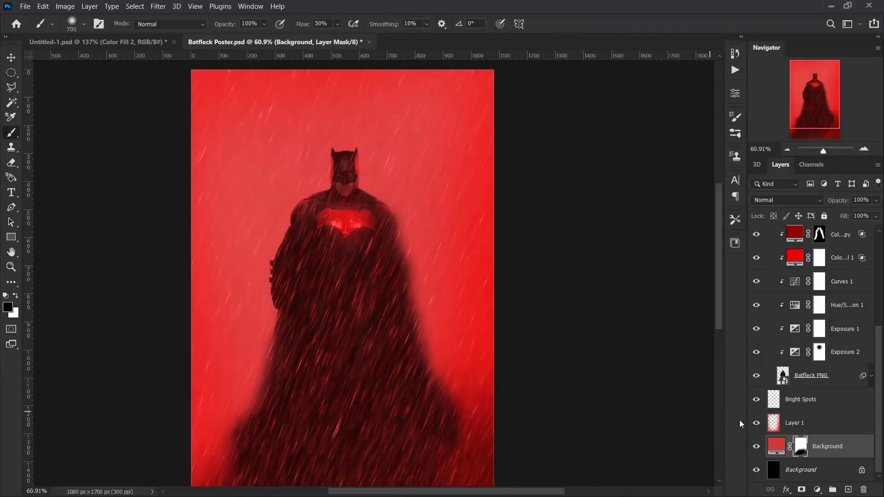
left_click(773, 426)
left_click(367, 203)
key("ctrl+z")
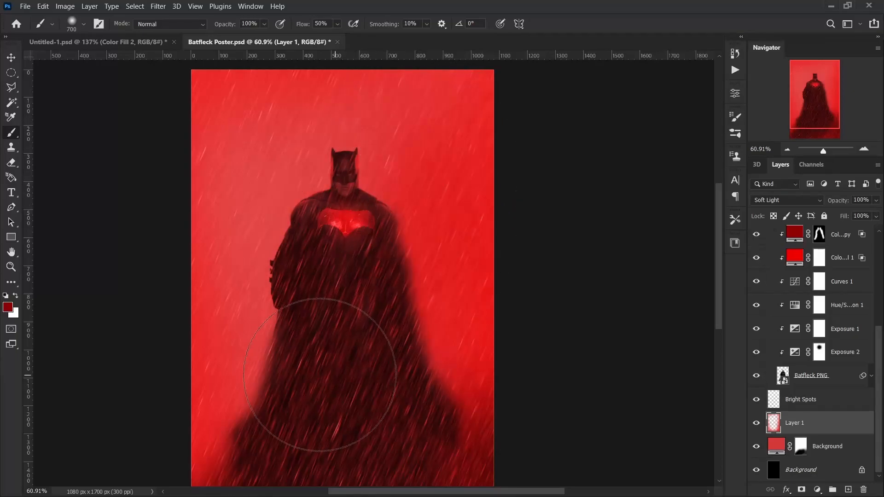
scroll(285, 322, "down", 3)
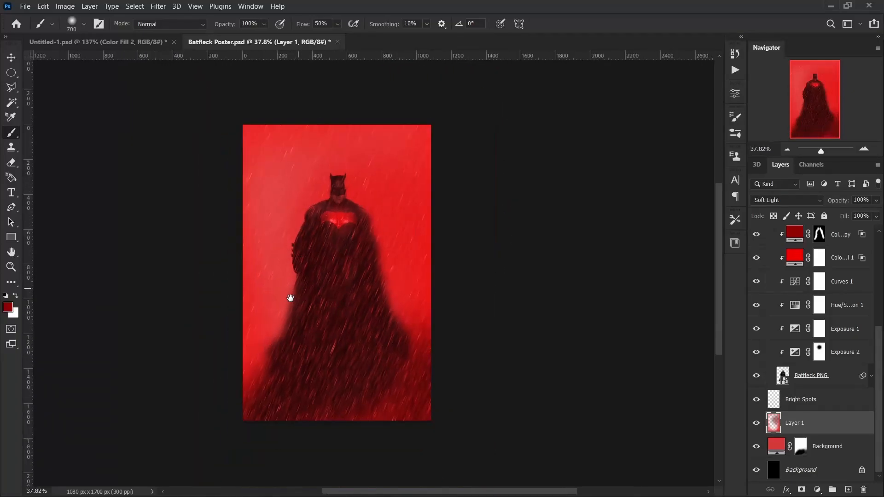
scroll(351, 221, "up", 1)
key("c")
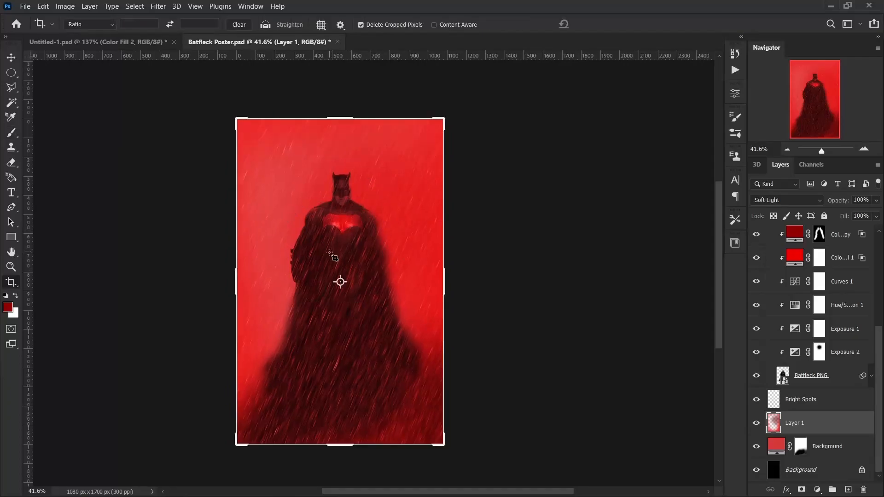
key("v")
Select the Heavy Rain Overlay layer and collapse the Batfleck group.
scroll(347, 272, "up", 2)
left_click_drag(298, 262, 315, 262)
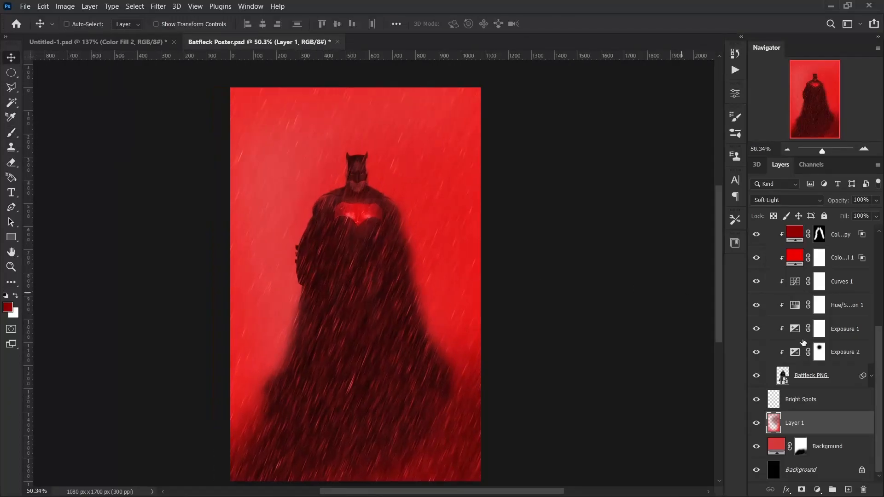
scroll(797, 338, "up", 3)
left_click(833, 266)
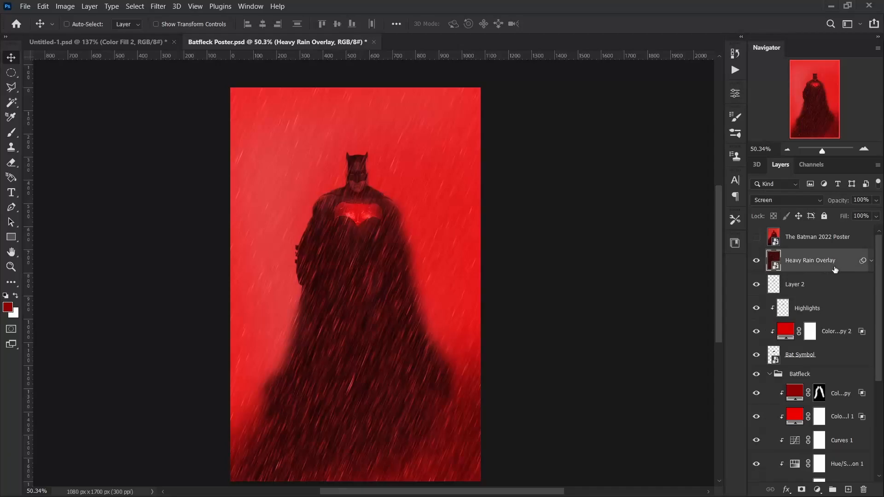
scroll(849, 365, "down", 1)
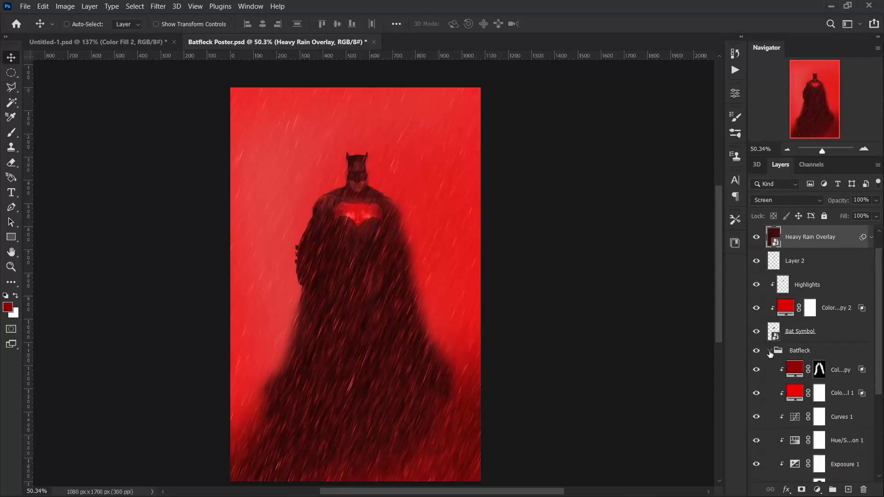
left_click(769, 352)
left_click_drag(479, 347, 475, 338)
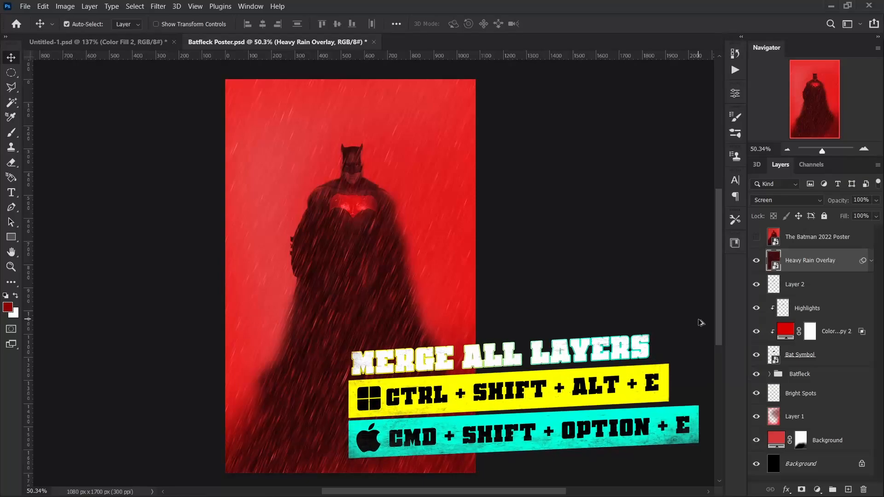
Merge all visible layers into a new layer above Heavy Rain Overlay and convert it to a smart object.
key("ctrl+shift+alt+e")
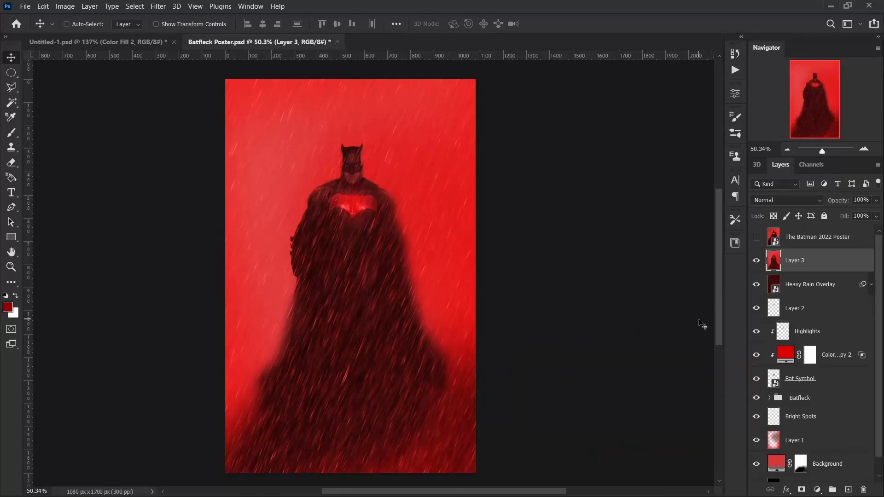
right_click(839, 264)
left_click(852, 264)
left_click_drag(470, 322, 472, 322)
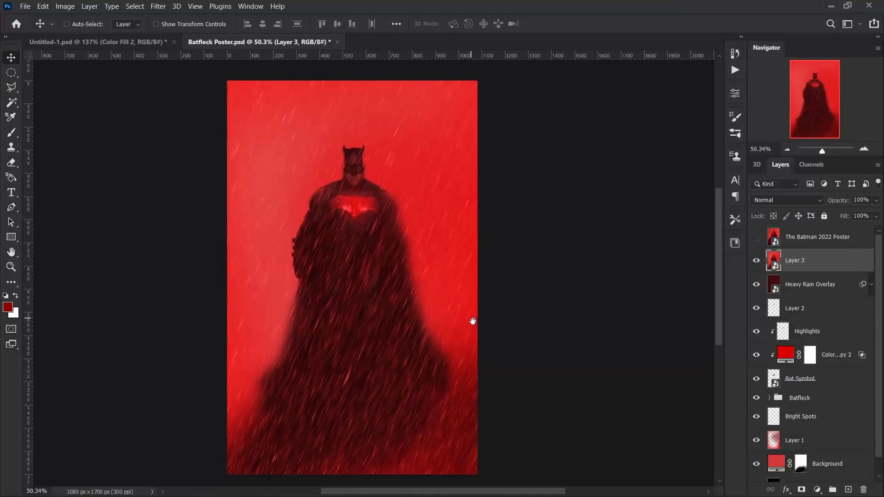
left_click_drag(255, 195, 260, 197)
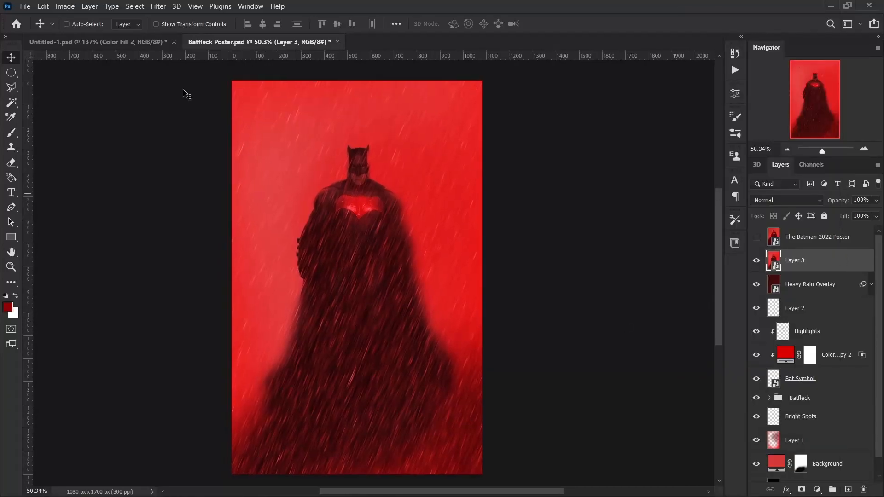
Start a Camera Raw filter on Layer 3 with Contrast +14, Highlights +13, Shadows -12, Texture +12, Clarity +7, Dehaze +17 and Vibrance +5.
left_click(156, 10)
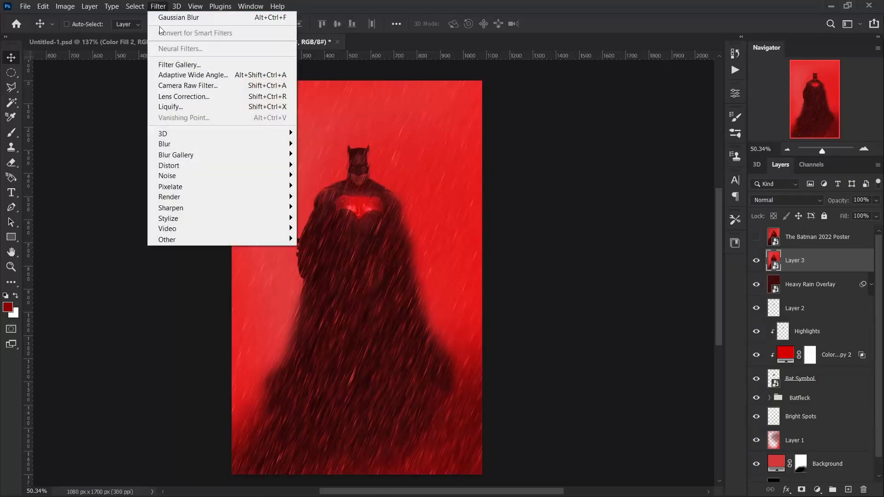
left_click(185, 87)
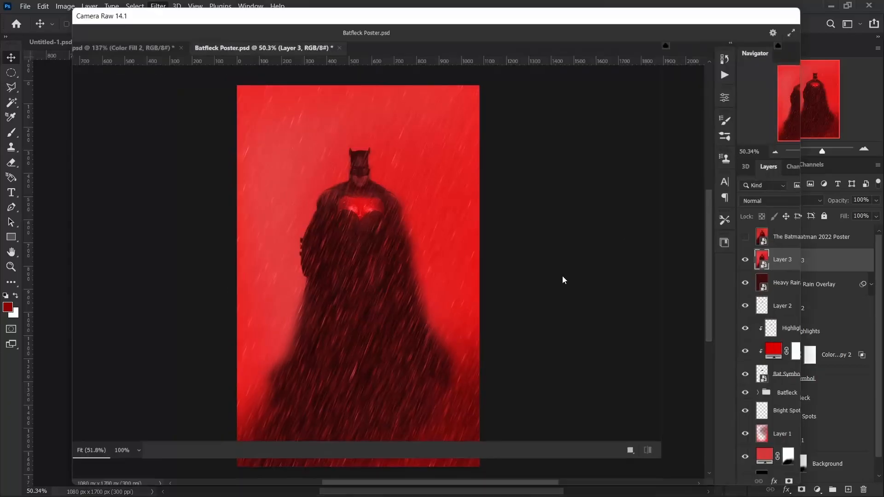
left_click(684, 145)
left_click_drag(729, 231, 725, 260)
left_click_drag(729, 310, 734, 365)
scroll(715, 401, "down", 3)
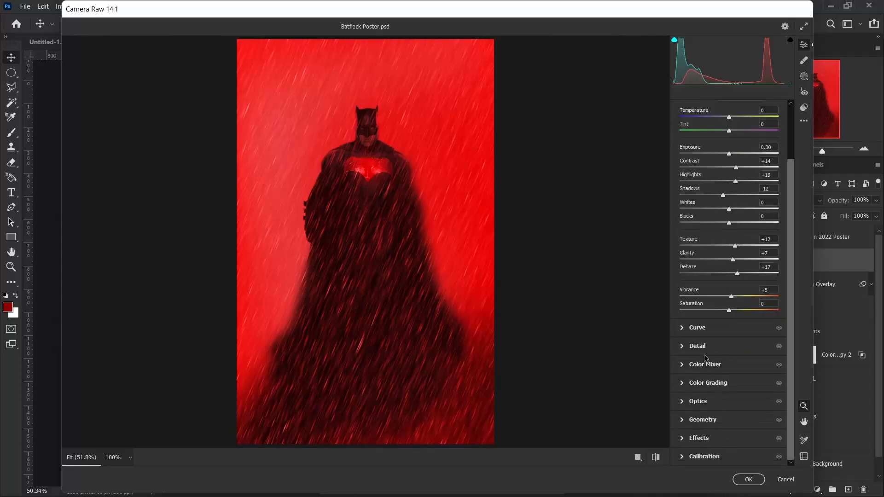
Set Sharpening to 26 and Noise Reduction to 11, apply the Camera Raw filter, and compare the poster with Layer 3 hidden and shown.
left_click(695, 346)
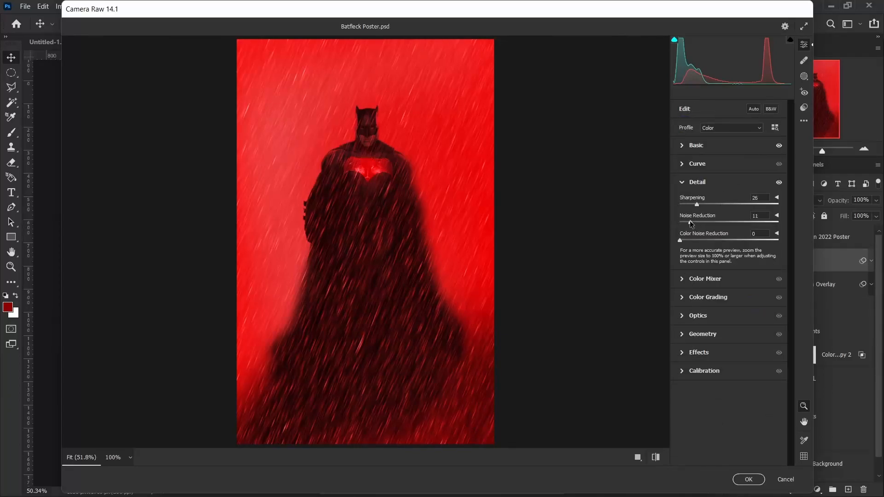
left_click(747, 479)
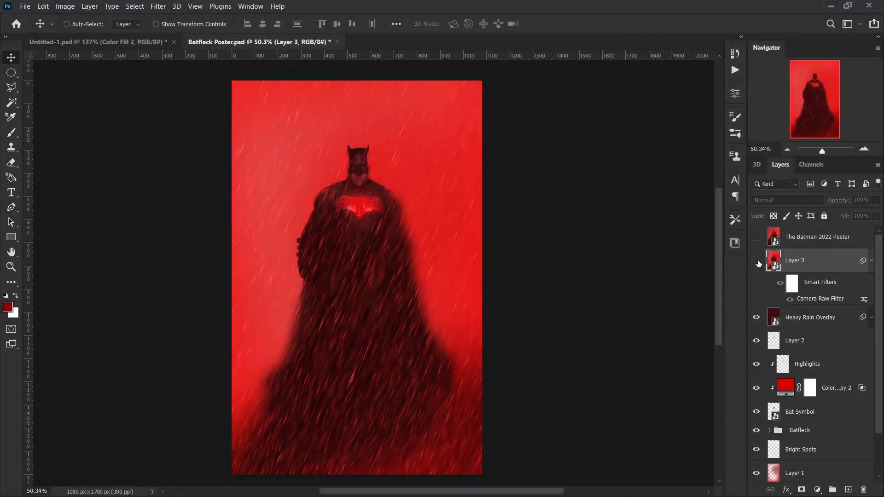
left_click(756, 261)
left_click(757, 262)
left_click(870, 262)
mouse_move(296, 266)
left_mouse_down()
mouse_move(294, 257)
mouse_move(302, 265)
left_mouse_up()
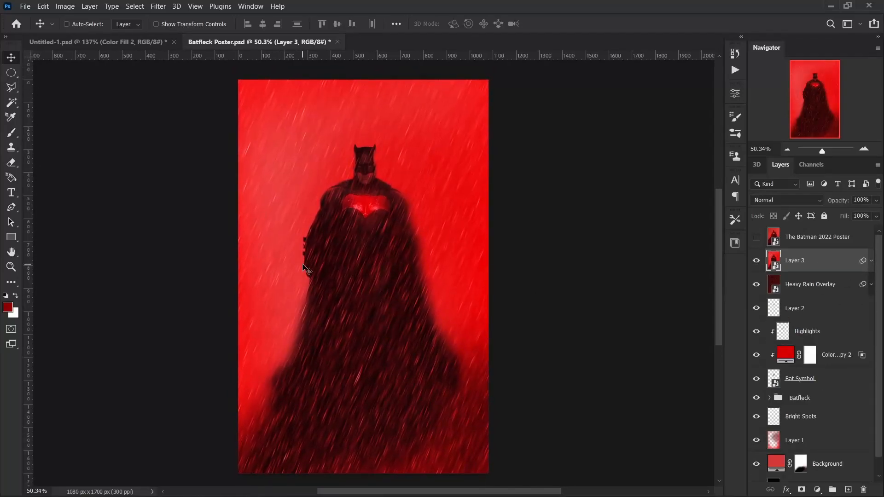
left_click_drag(358, 327, 359, 326)
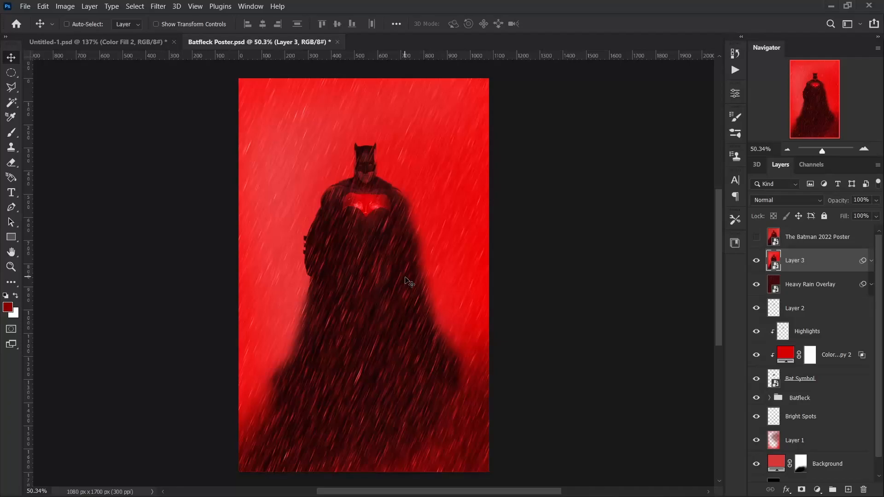
Place The Batman Logo PNG above Layer 3, scaled to about half the poster's width and centred over the lower cape.
left_click(424, 488)
left_click_drag(545, 213, 184, 265)
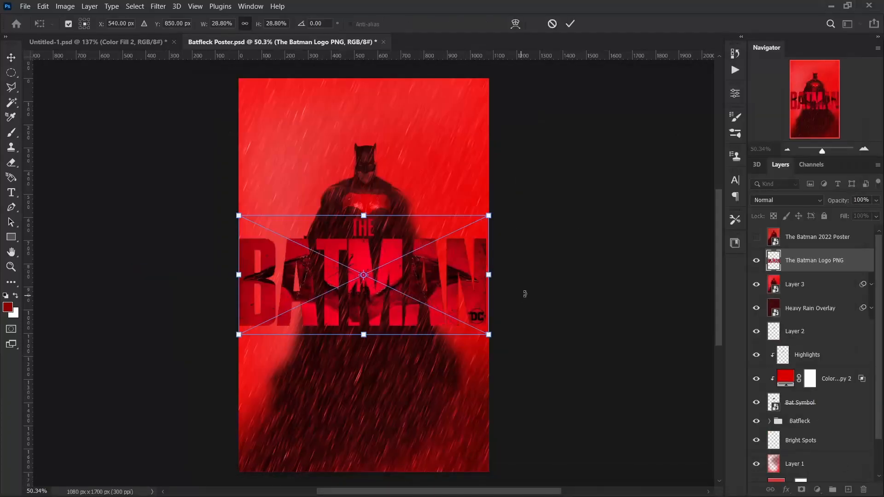
left_click_drag(489, 275, 384, 405)
key("Return")
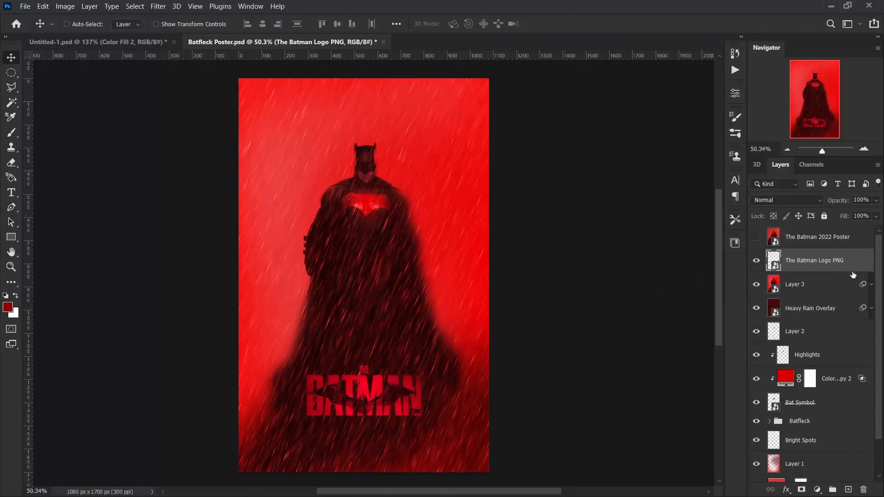
Brighten the Batman logo with a Curves adjustment raising input 97 to output 152.
key("ctrl+m")
left_click_drag(614, 211, 595, 194)
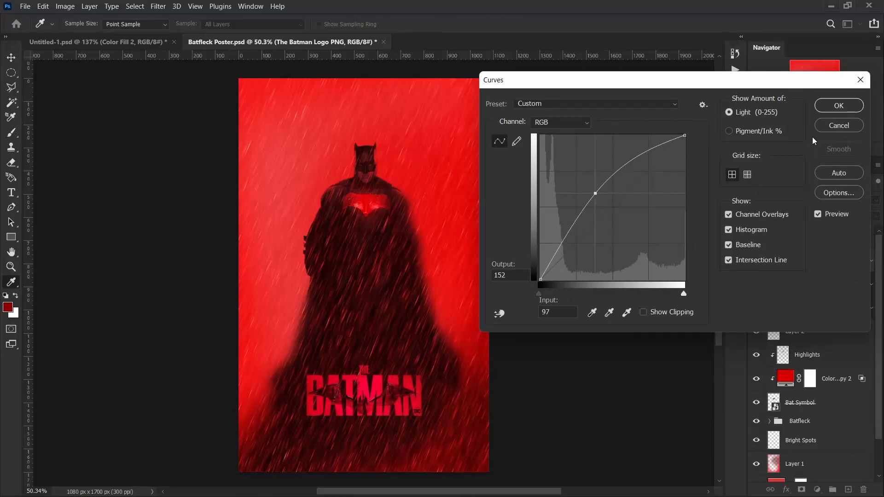
left_click(839, 105)
Compare the finished poster repeatedly with The Batman 2022 Poster reference layer, checking the figure, colours and logo.
left_click(760, 236)
left_click(760, 236)
left_click(759, 236)
left_click(760, 236)
left_click(760, 236)
left_click(760, 236)
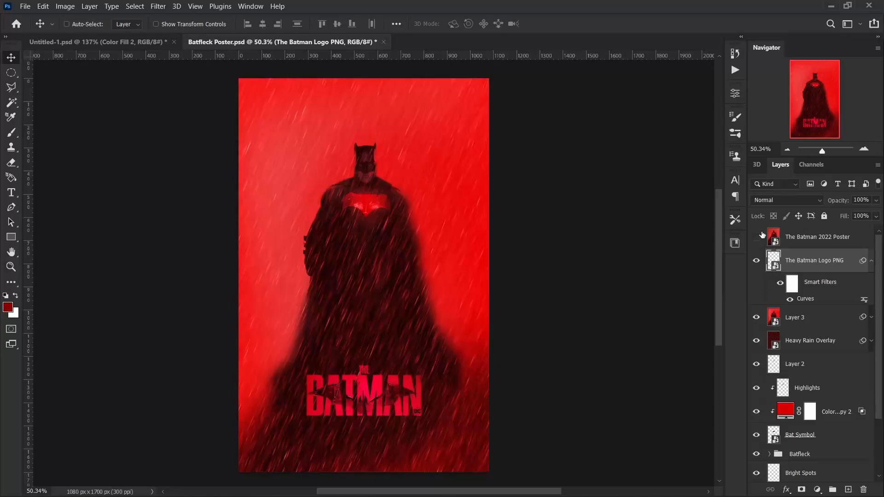
left_click(760, 236)
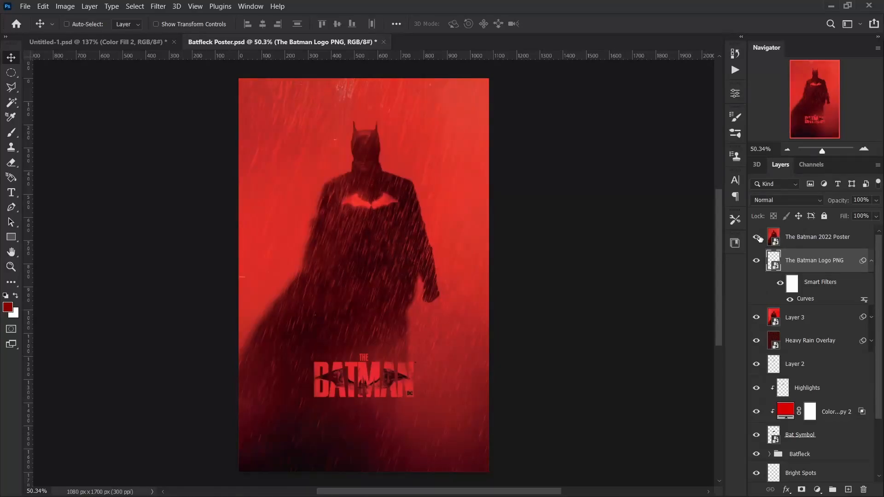
left_click(756, 237)
left_click(757, 237)
left_click(756, 237)
left_click(757, 237)
left_click(758, 238)
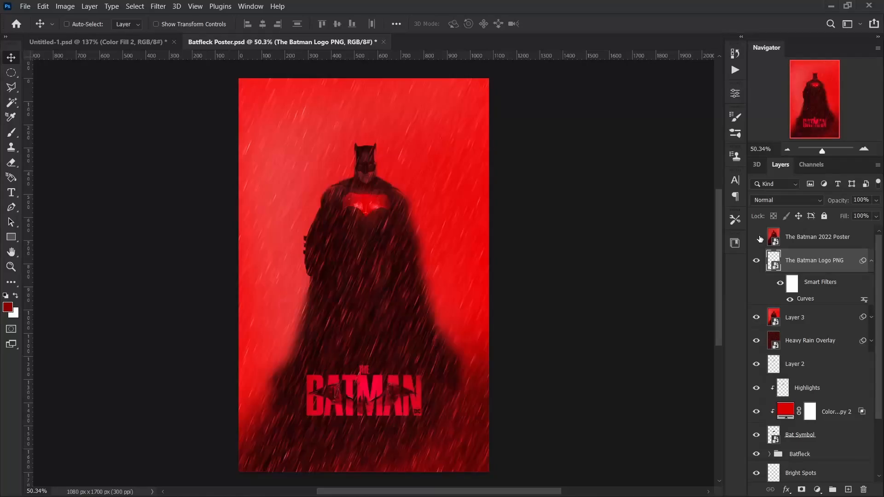
left_click(758, 237)
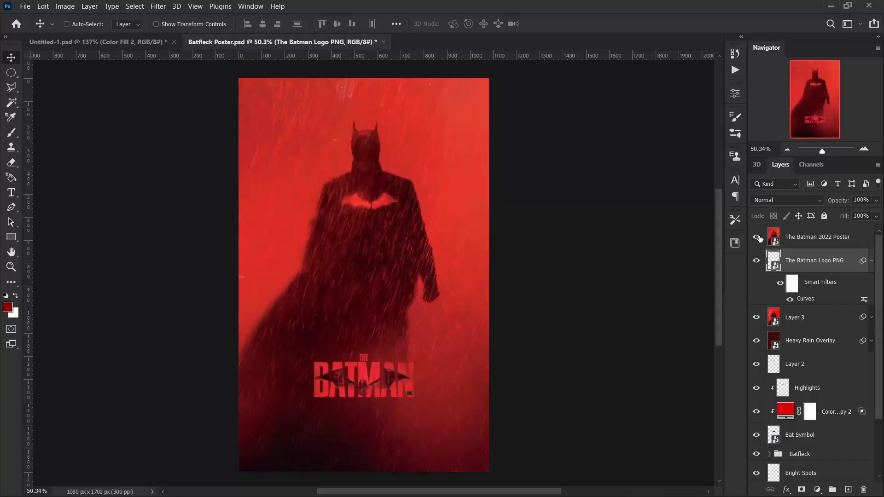